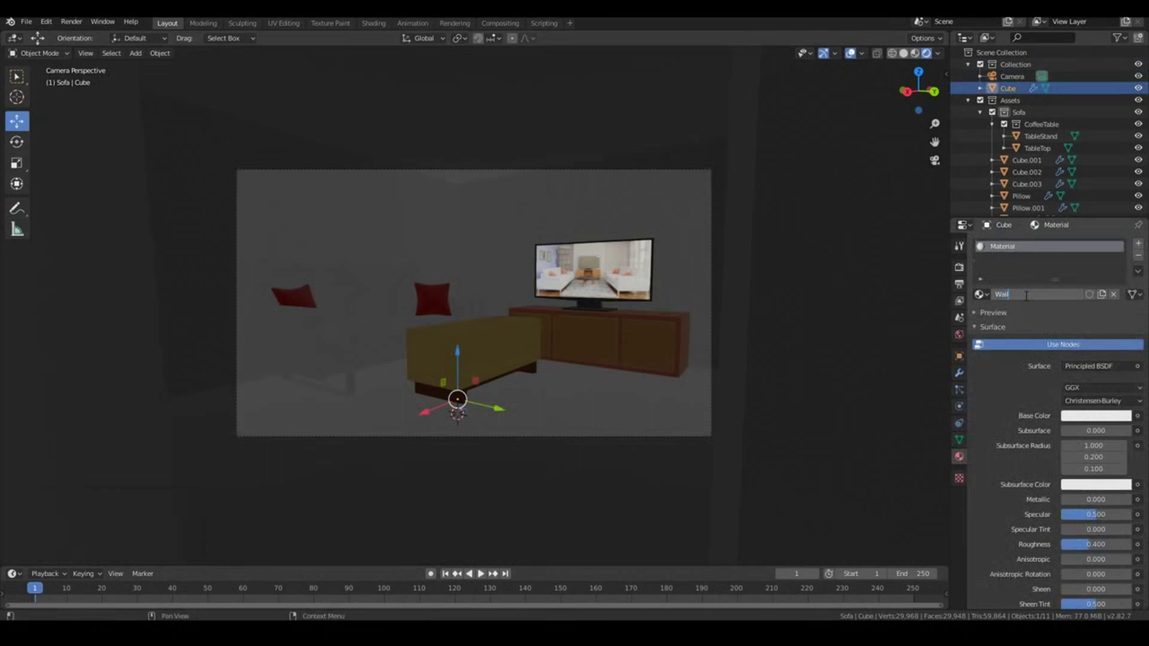
- Name the room's material Wall and switch the viewport to solid shading
key(Return)
click(892, 54)
click(903, 54)
scroll(520, 256, down, 1)
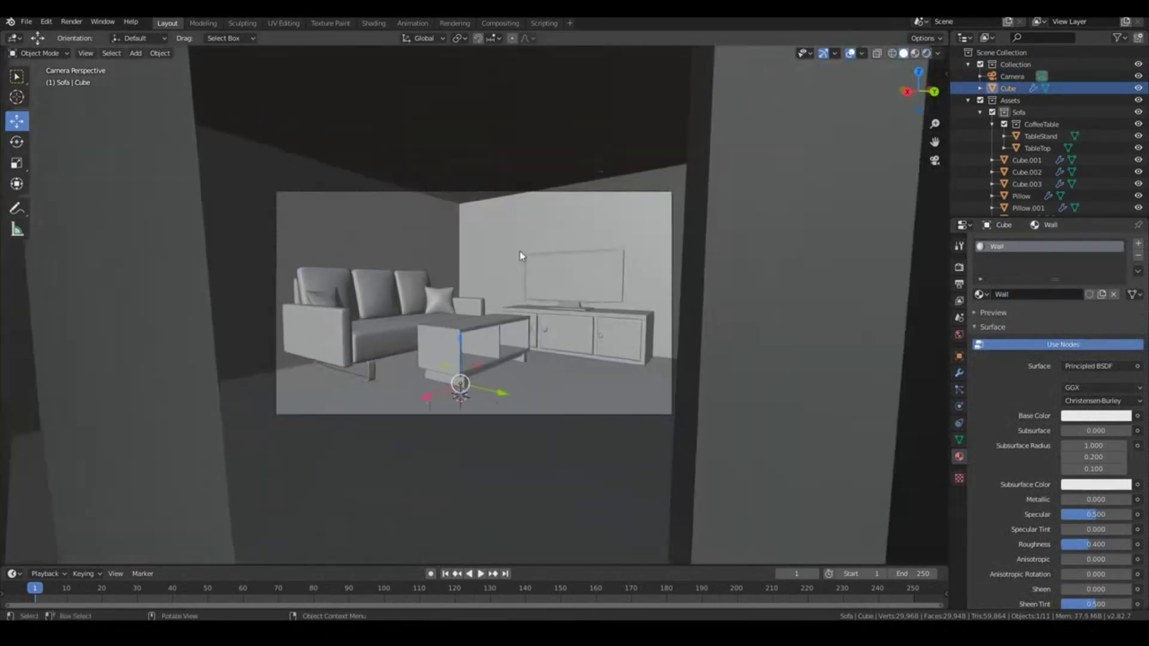
middle_drag(520, 256, 437, 319)
scroll(545, 298, down, 10)
key(g)
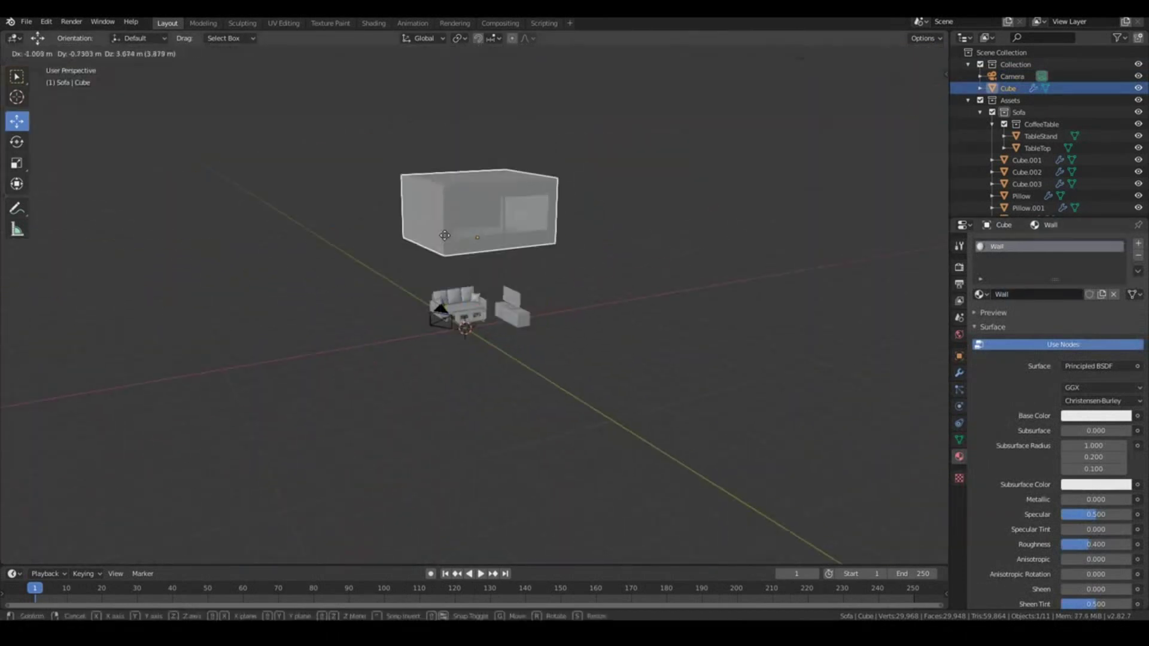
key(Escape)
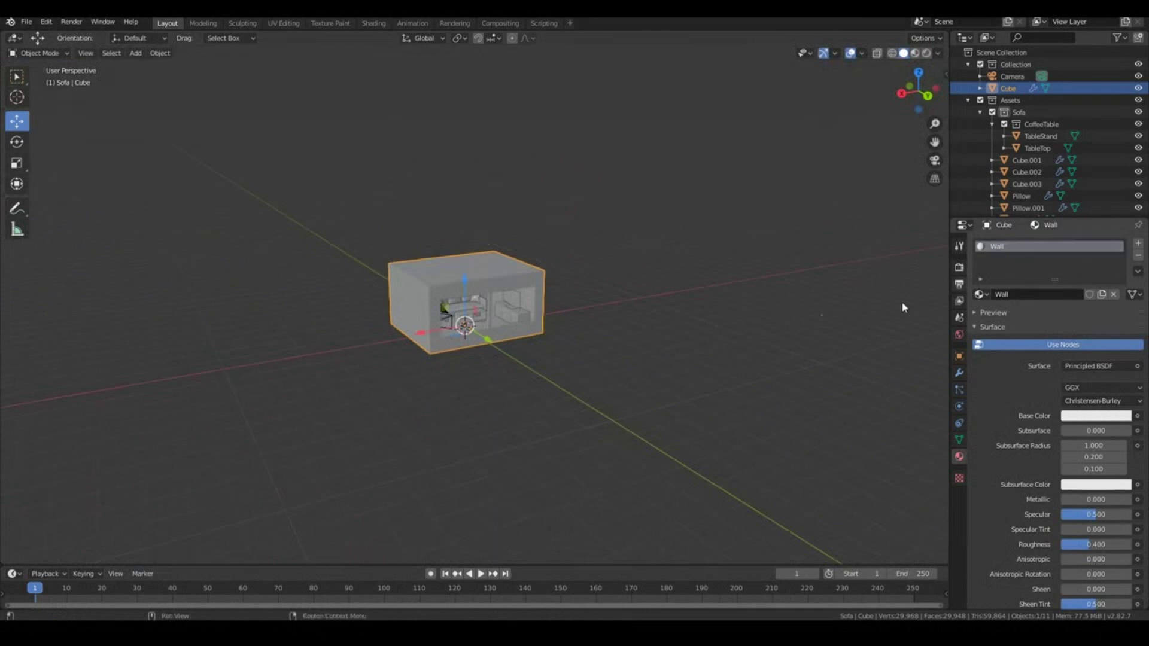
scroll(685, 320, up, 10)
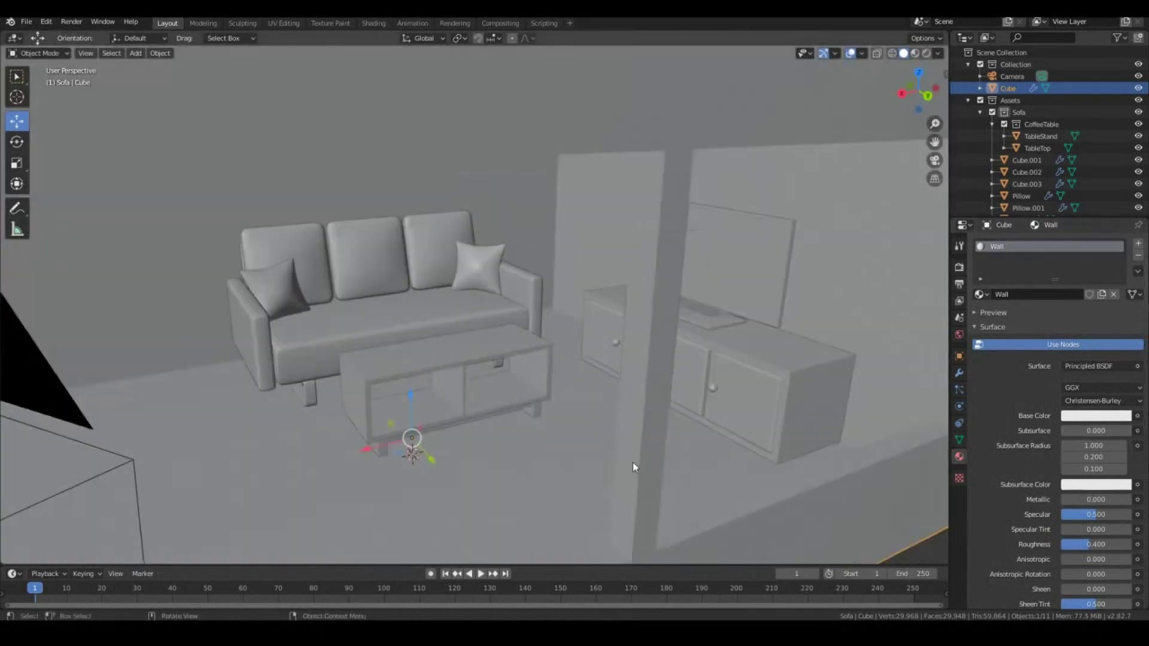
- Set the Wall material's base color to a light, warm beige
click(1095, 415)
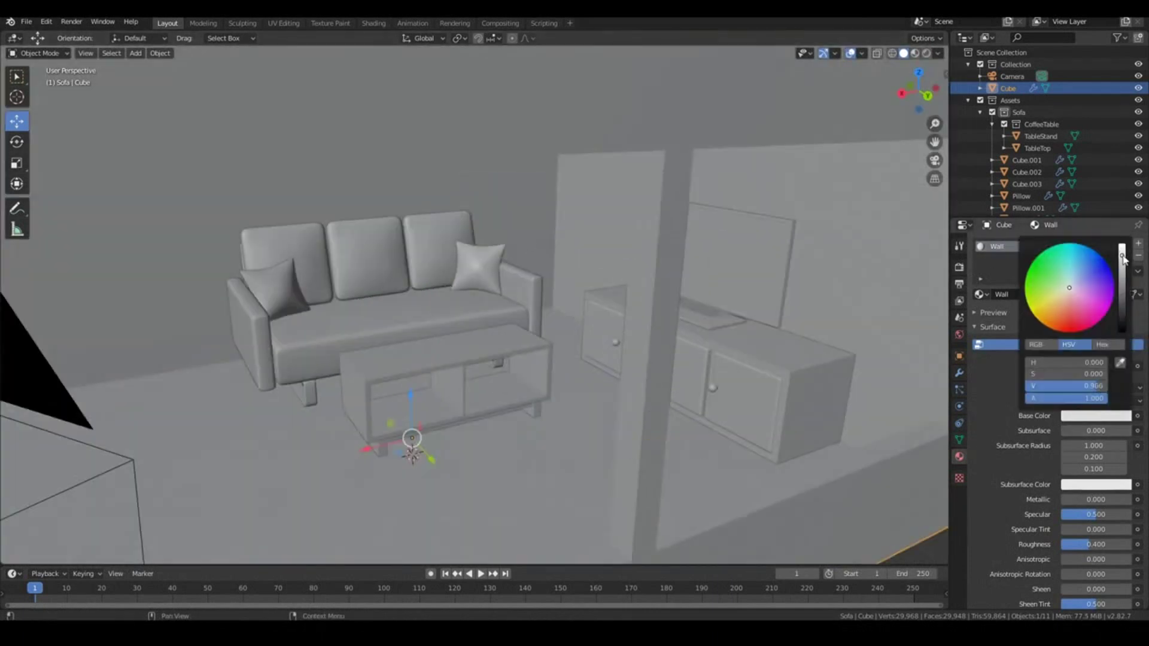
click(1067, 290)
drag(1068, 291, 1066, 291)
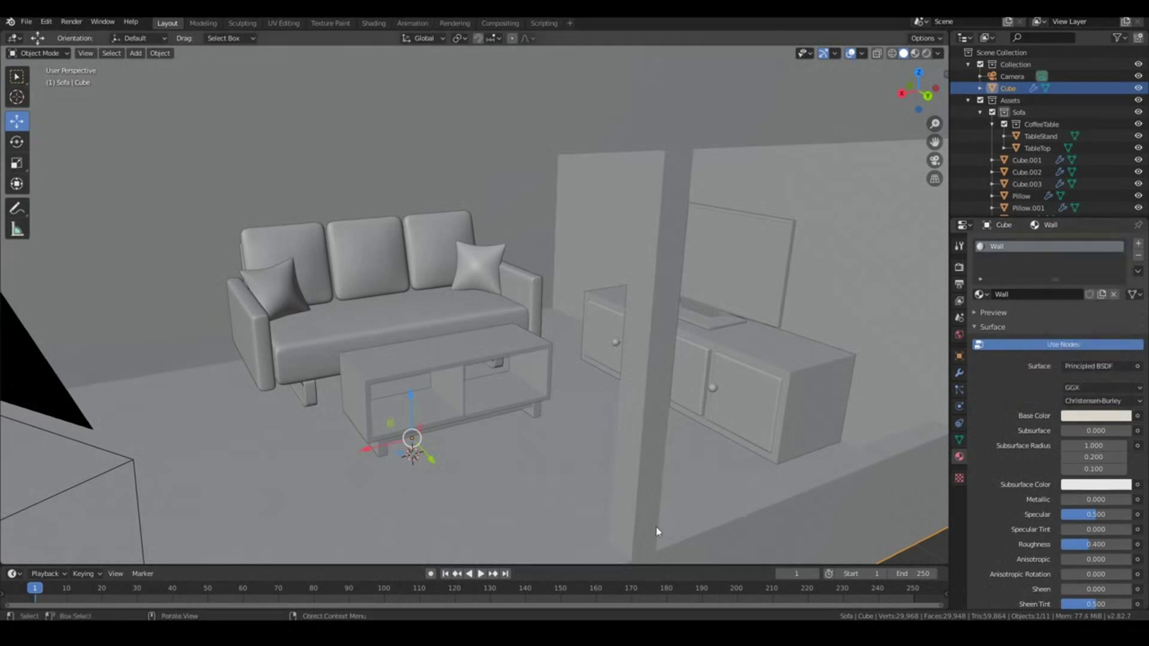
- Enter Edit Mode on the room mesh and select all the interior floor faces, including the narrow strips along the side walls
middle_drag(469, 507, 439, 408)
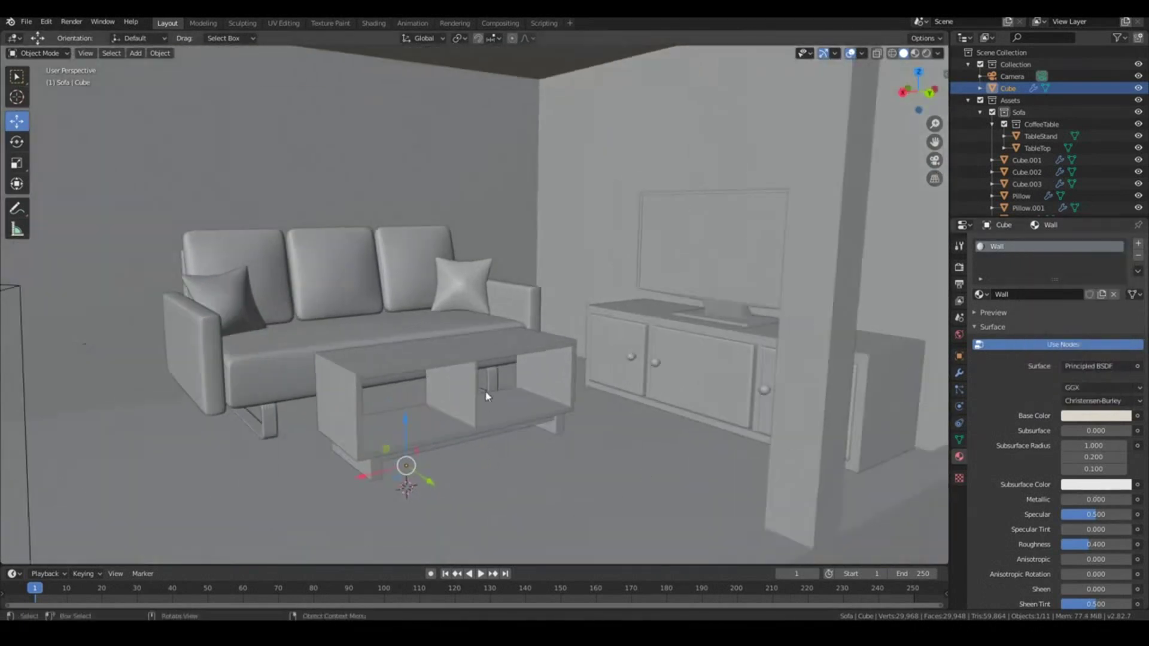
middle_drag(489, 395, 503, 397)
scroll(502, 398, down, 2)
key(Tab)
middle_drag(437, 422, 419, 443)
shift+click(562, 328)
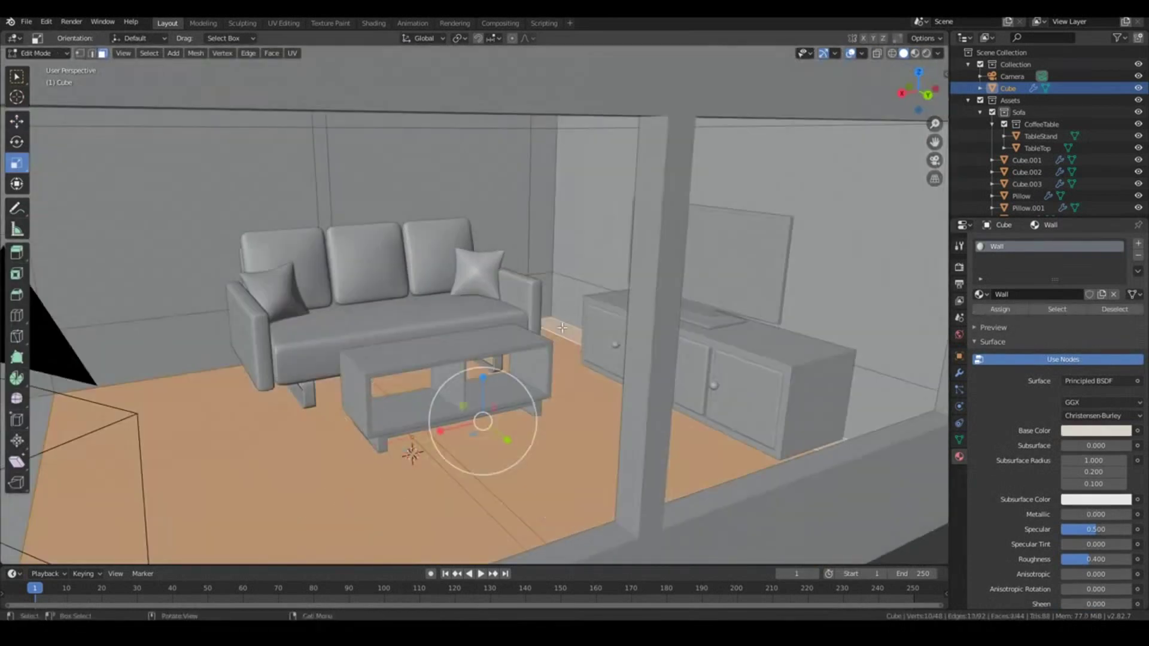
scroll(225, 463, down, 2)
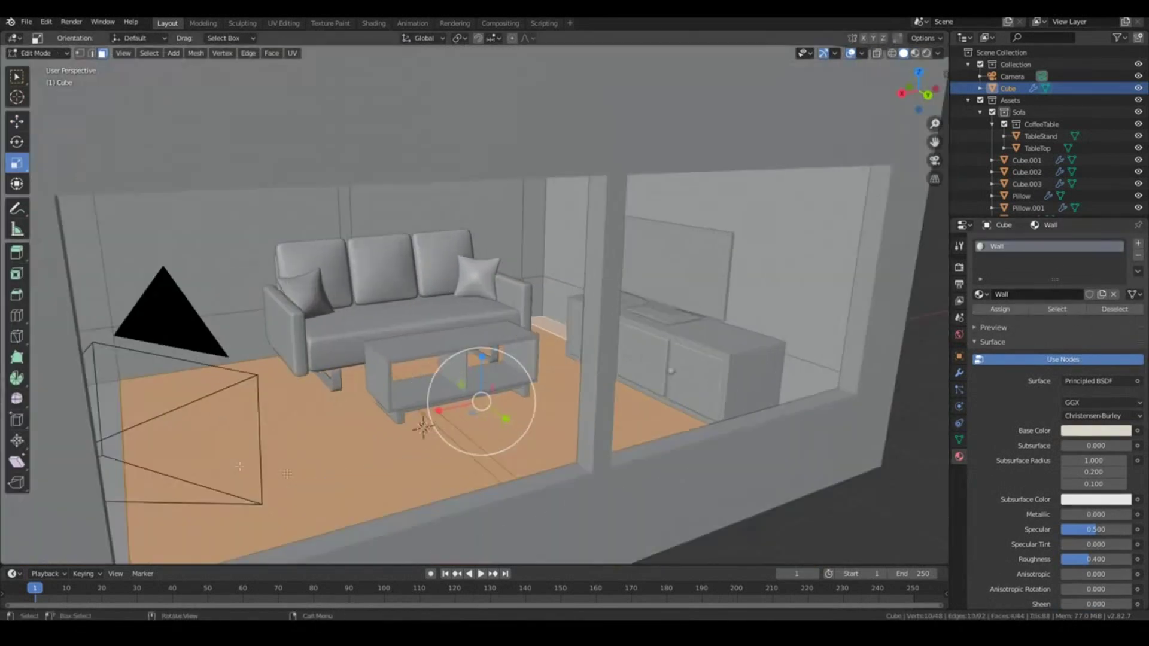
middle_drag(225, 463, 191, 469)
shift+click(135, 374)
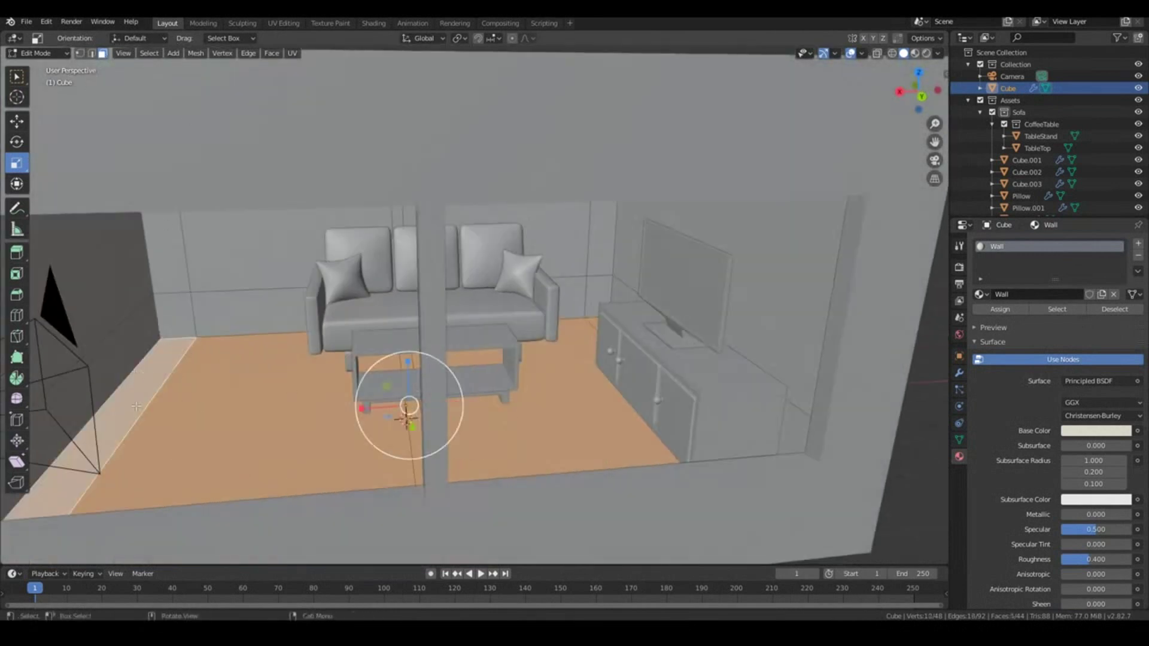
middle_drag(420, 396, 443, 396)
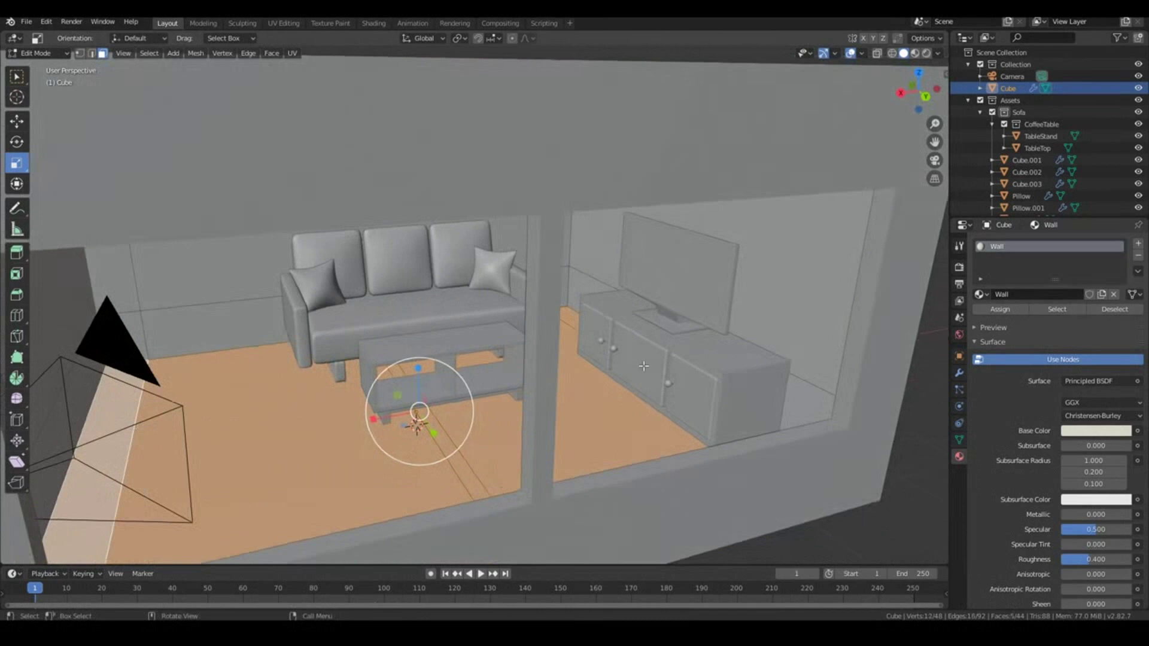
- Add a second material slot to the room with a new material named Floor
click(1137, 245)
click(1033, 318)
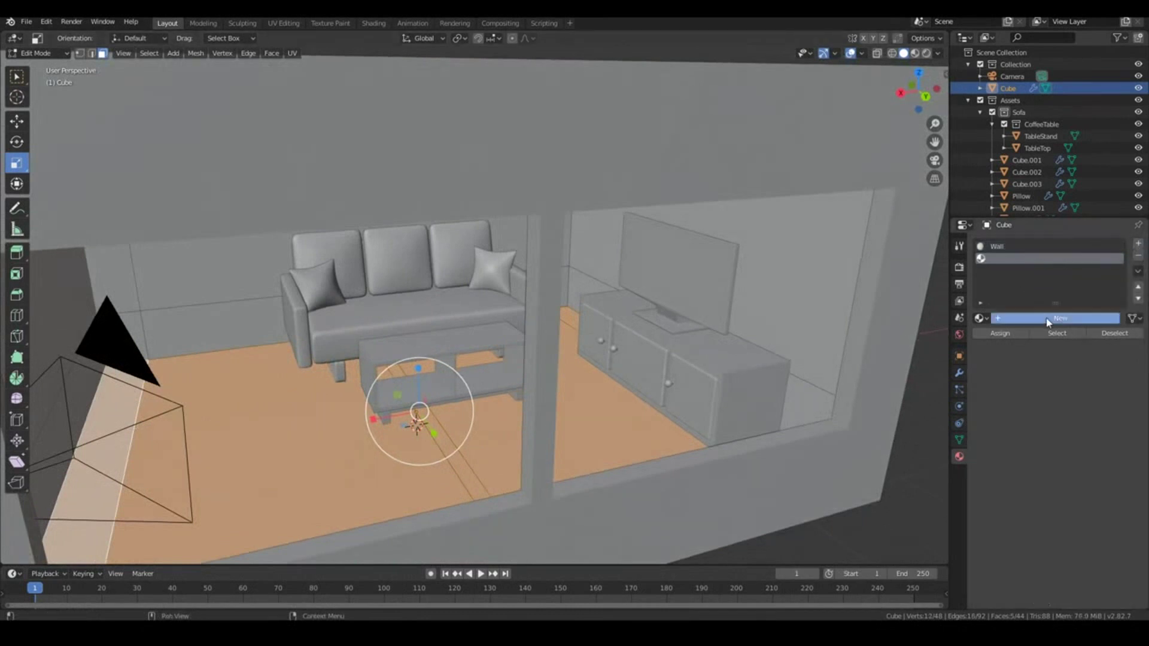
text(Floor)
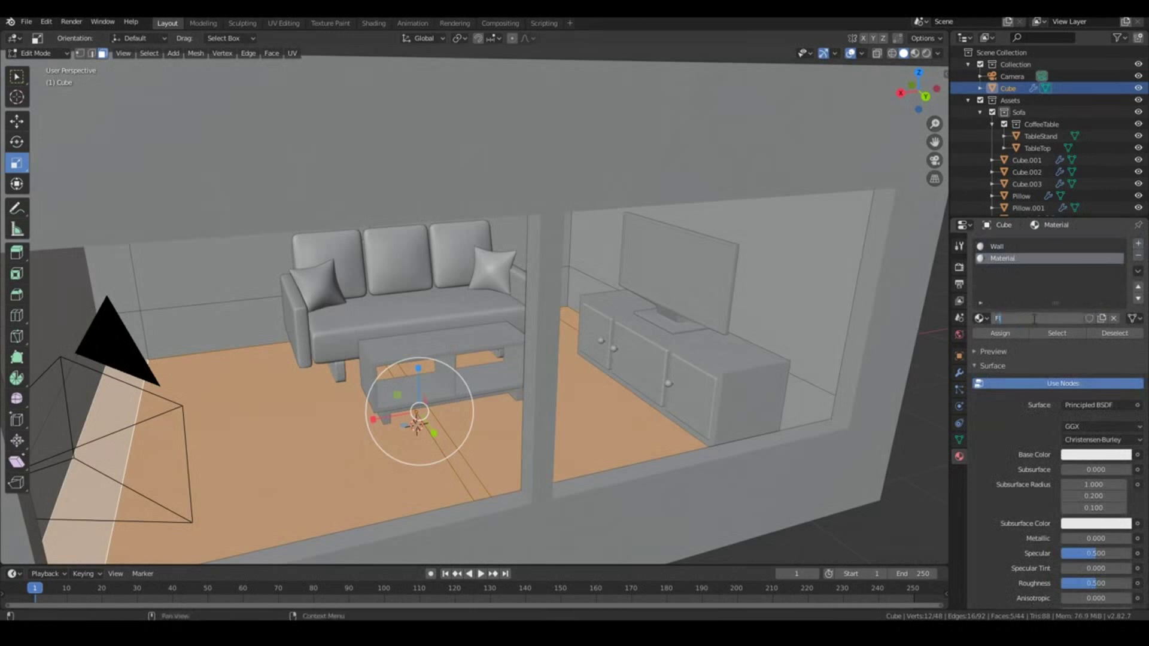
key(Return)
- Set the Floor material's base color to dark grey and show its material preview
click(1104, 456)
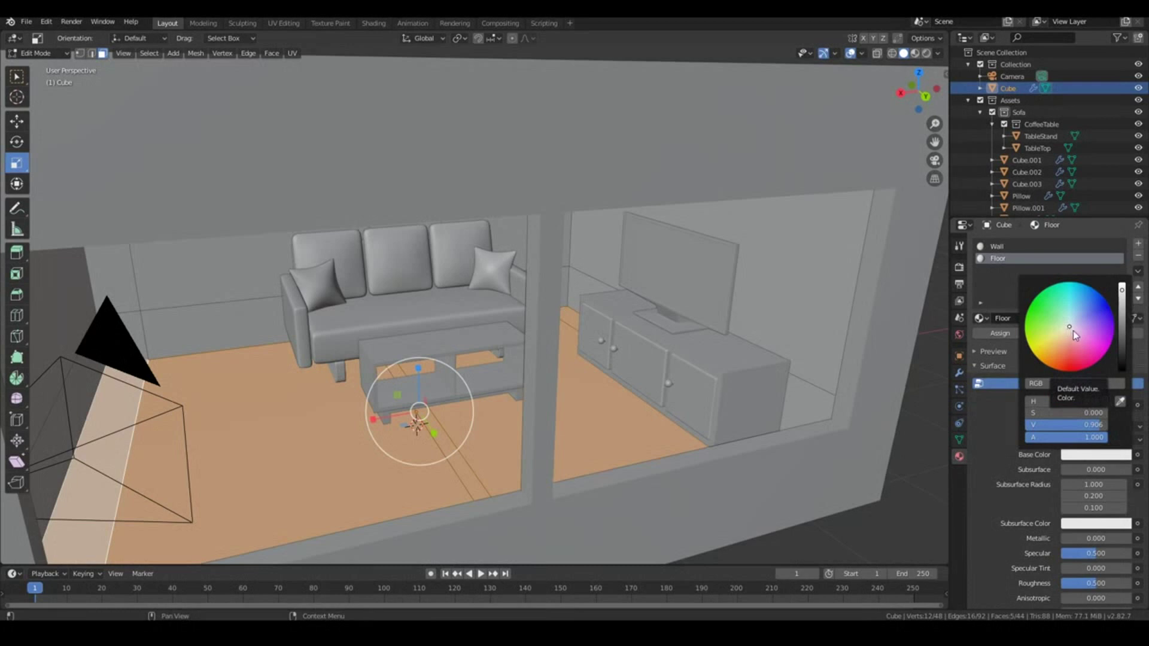
click(1123, 339)
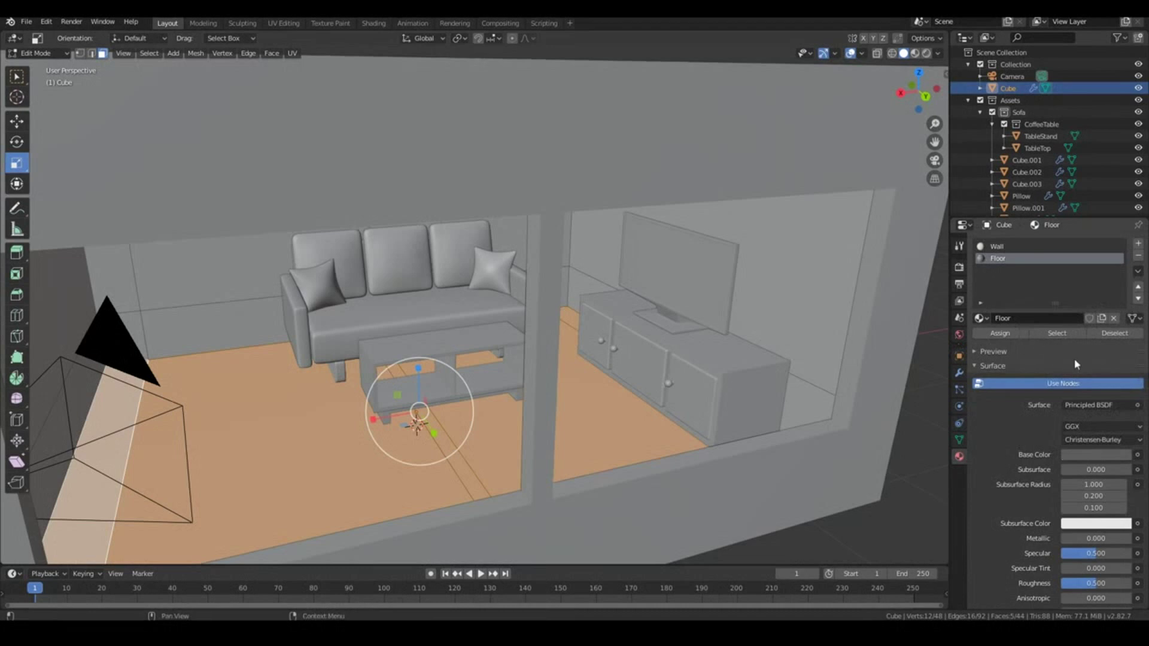
click(993, 351)
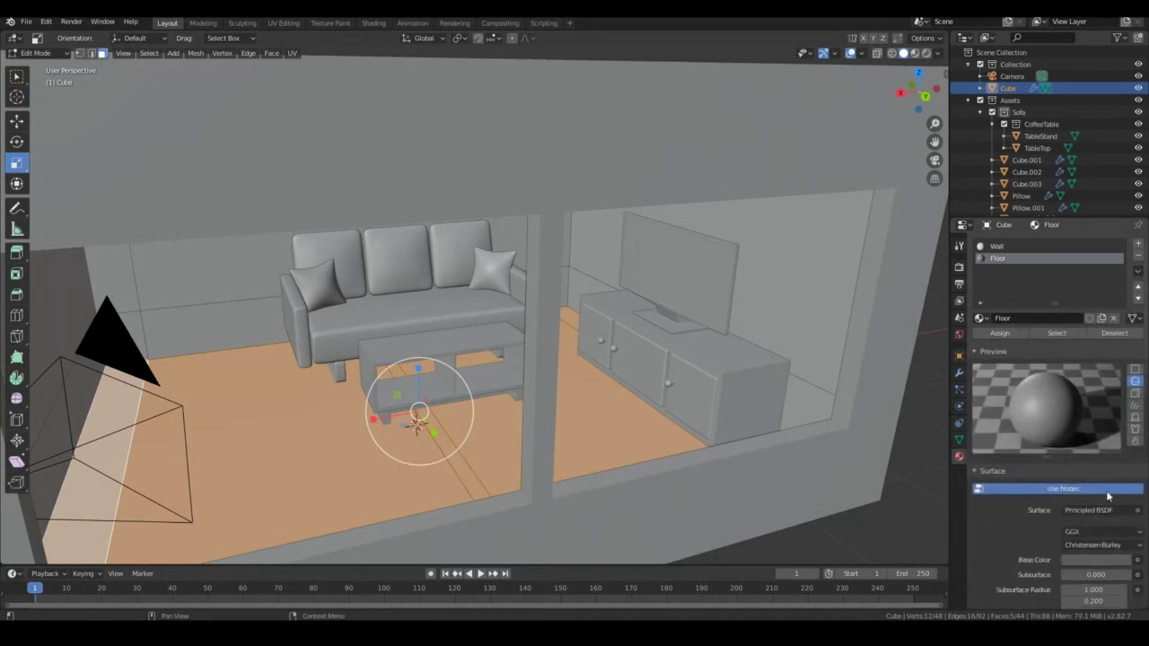
click(1114, 559)
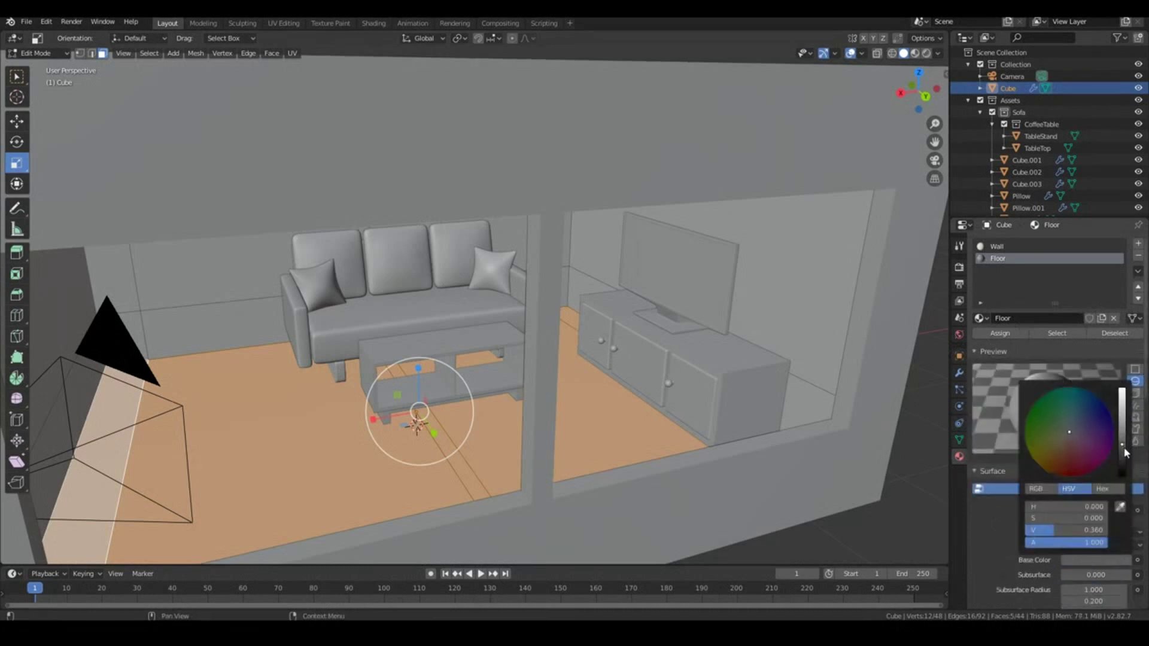
click(1122, 448)
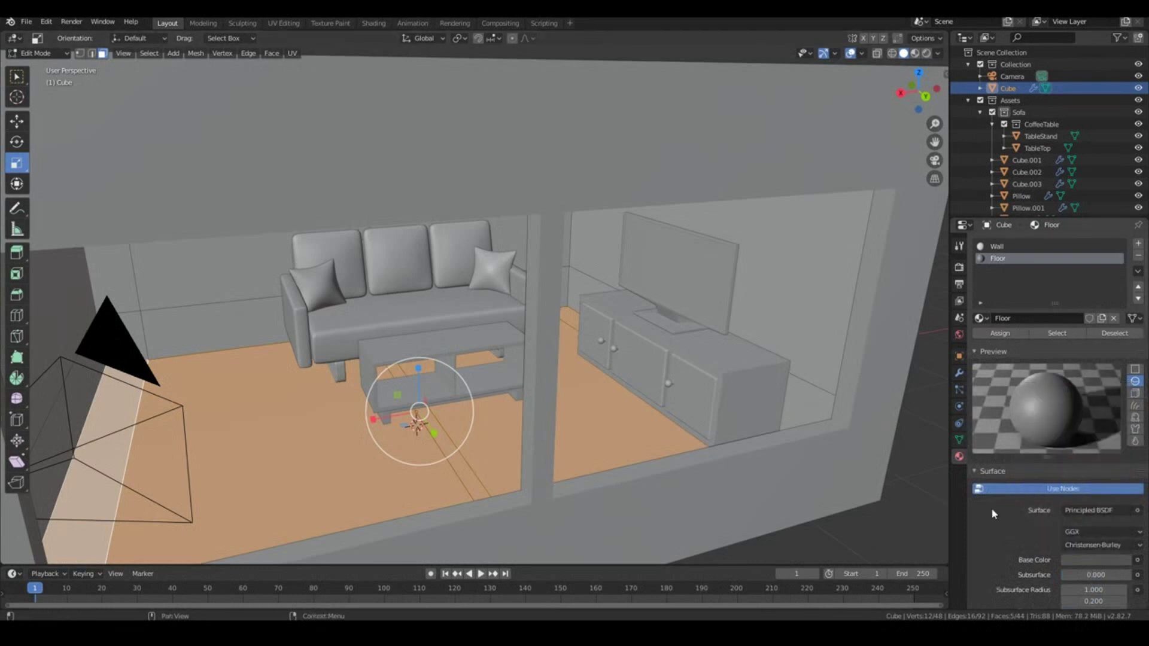
- Set the Floor material's roughness to 0.267 and check the shine in the preview
scroll(1047, 513, down, 3)
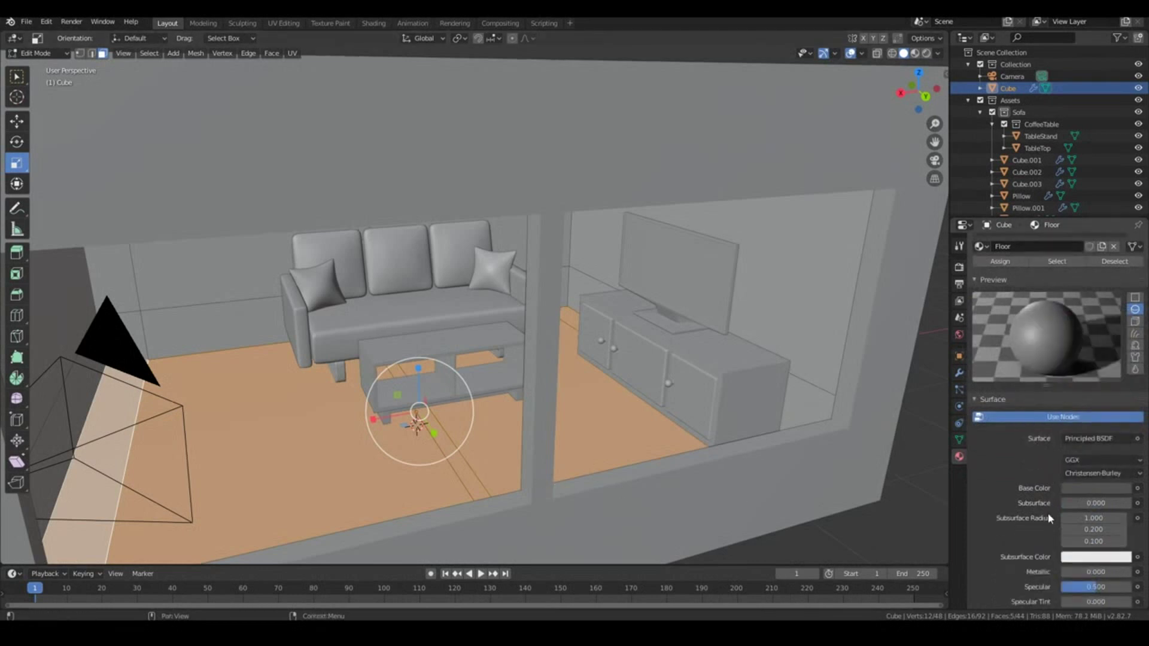
scroll(1047, 518, down, 3)
scroll(1094, 521, down, 2)
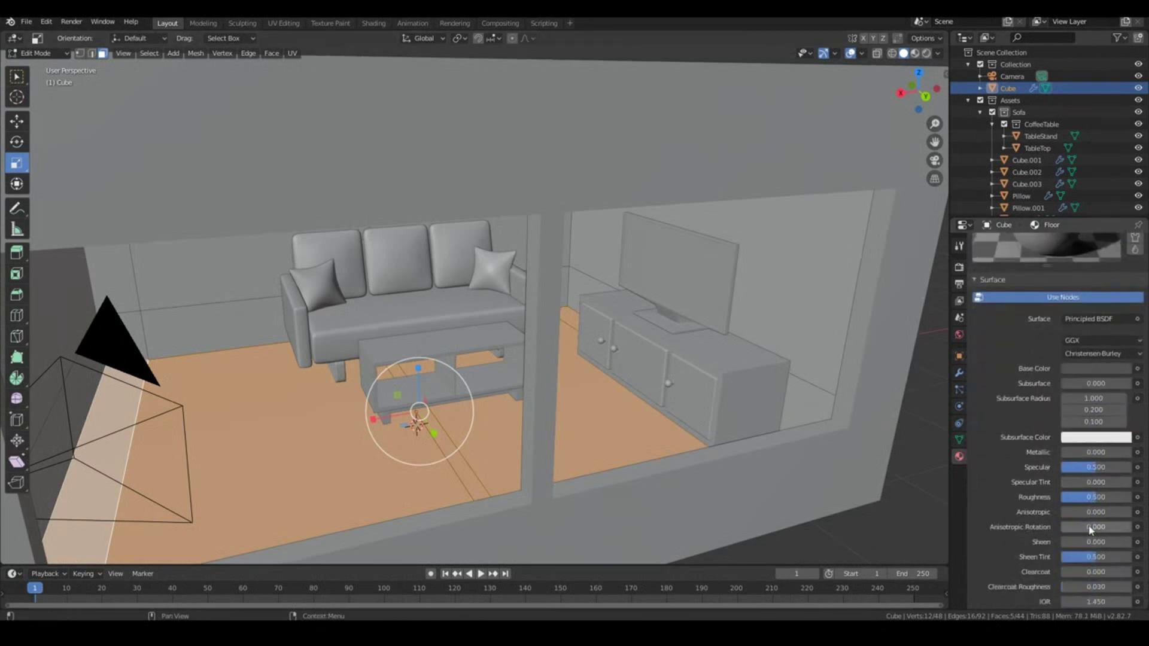
drag(1095, 497, 1085, 497)
scroll(1085, 501, up, 4)
scroll(1086, 502, down, 3)
scroll(1084, 501, up, 2)
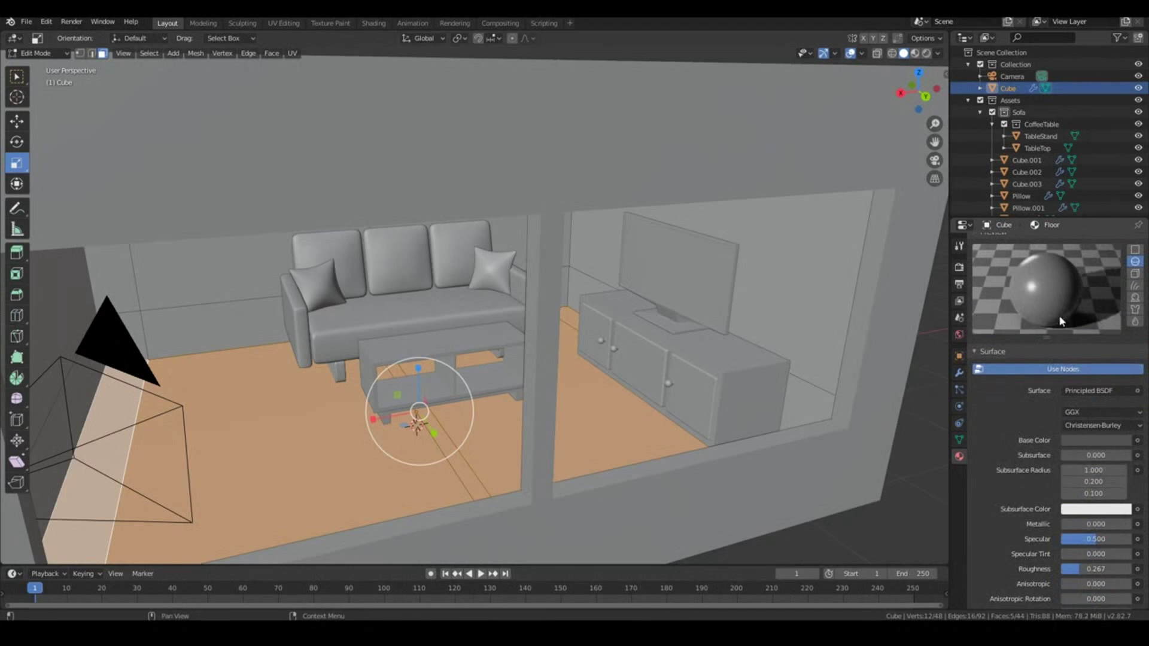
- Set the Floor material's clearcoat to 0.258
scroll(1098, 545, down, 3)
scroll(1099, 547, down, 3)
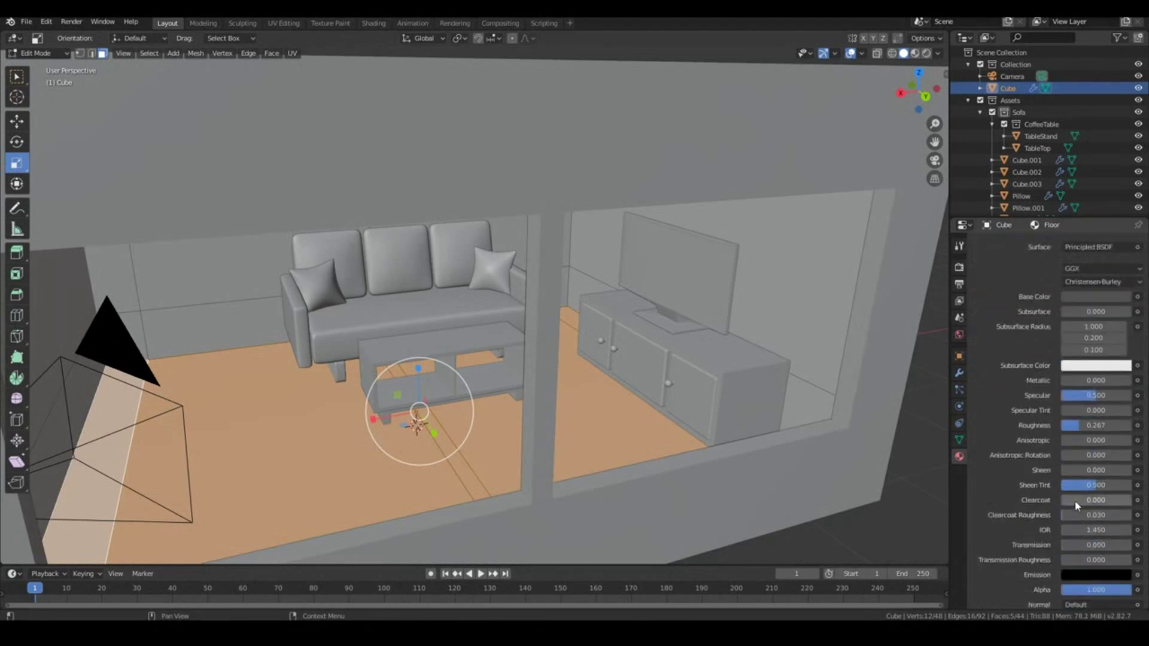
drag(1075, 505, 1083, 506)
scroll(987, 422, up, 5)
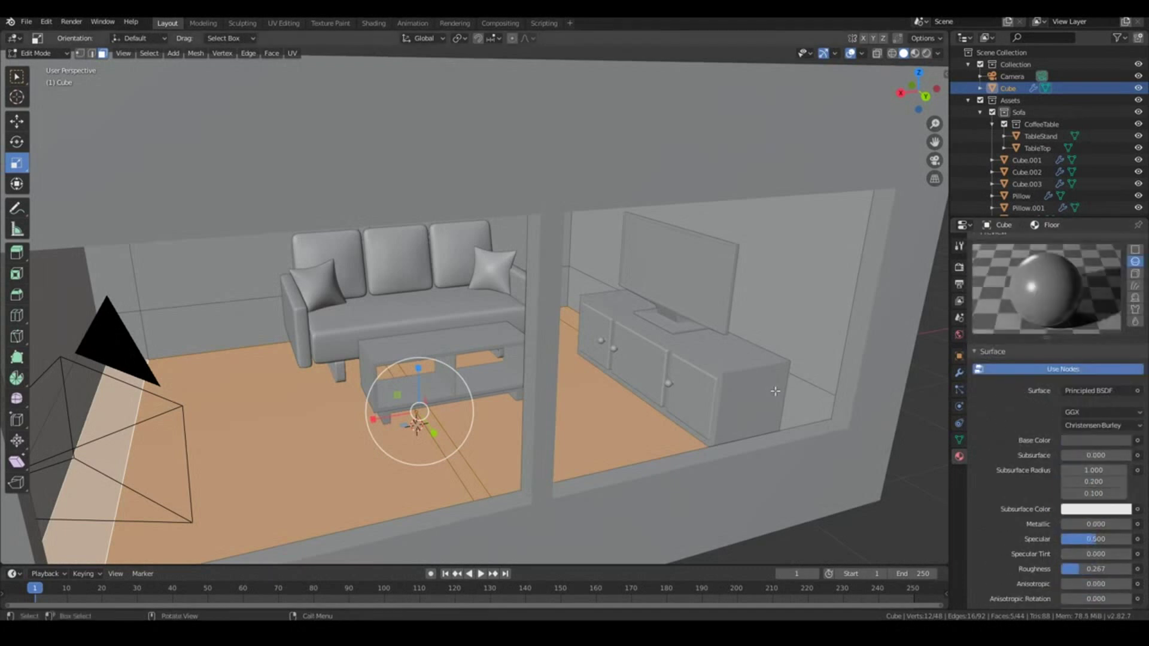
- Assign the Floor material to the selected floor faces, set its viewport display color to dark grey, and return to Object Mode
middle_drag(481, 423, 461, 423)
scroll(996, 332, up, 4)
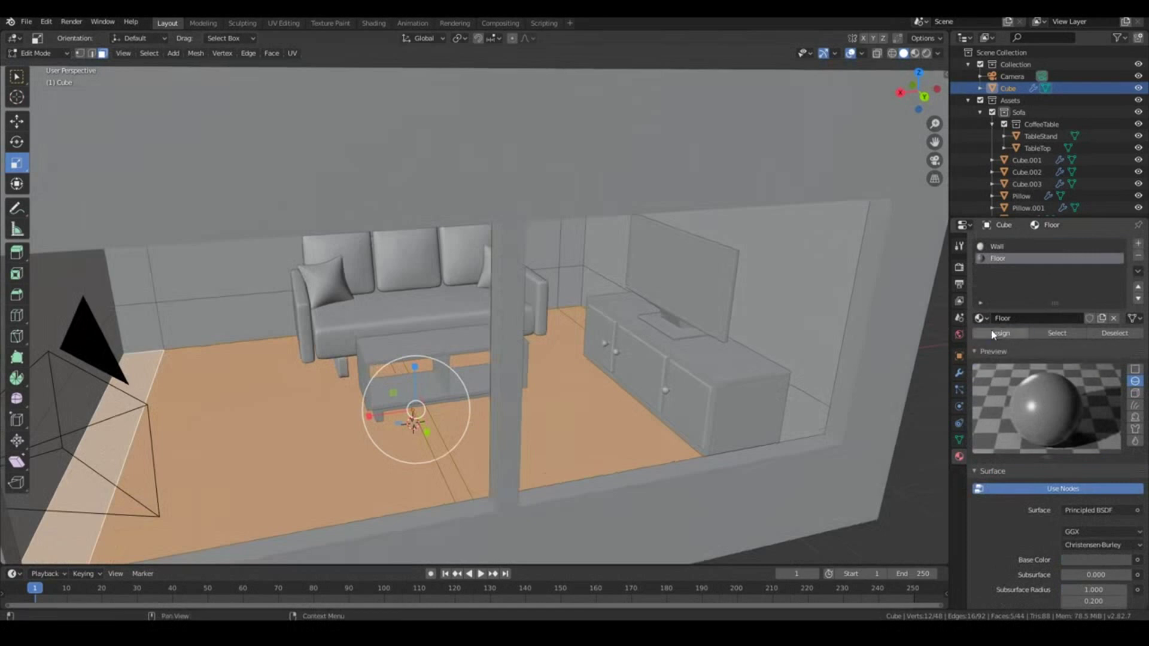
scroll(1009, 566, down, 15)
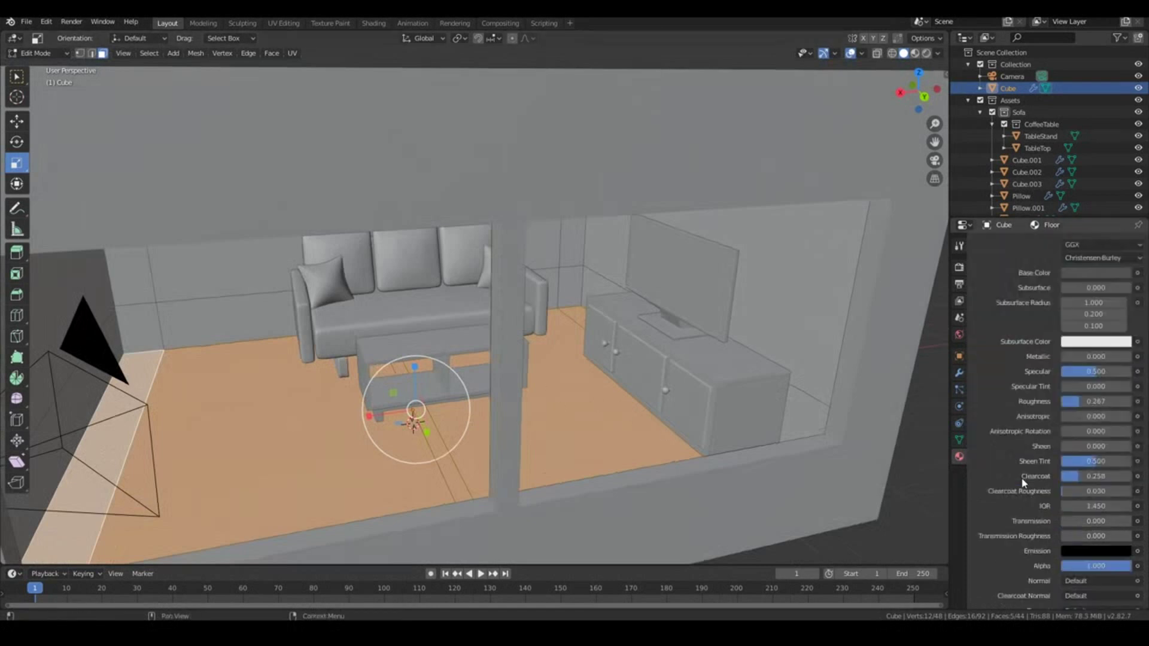
click(1009, 588)
click(1084, 605)
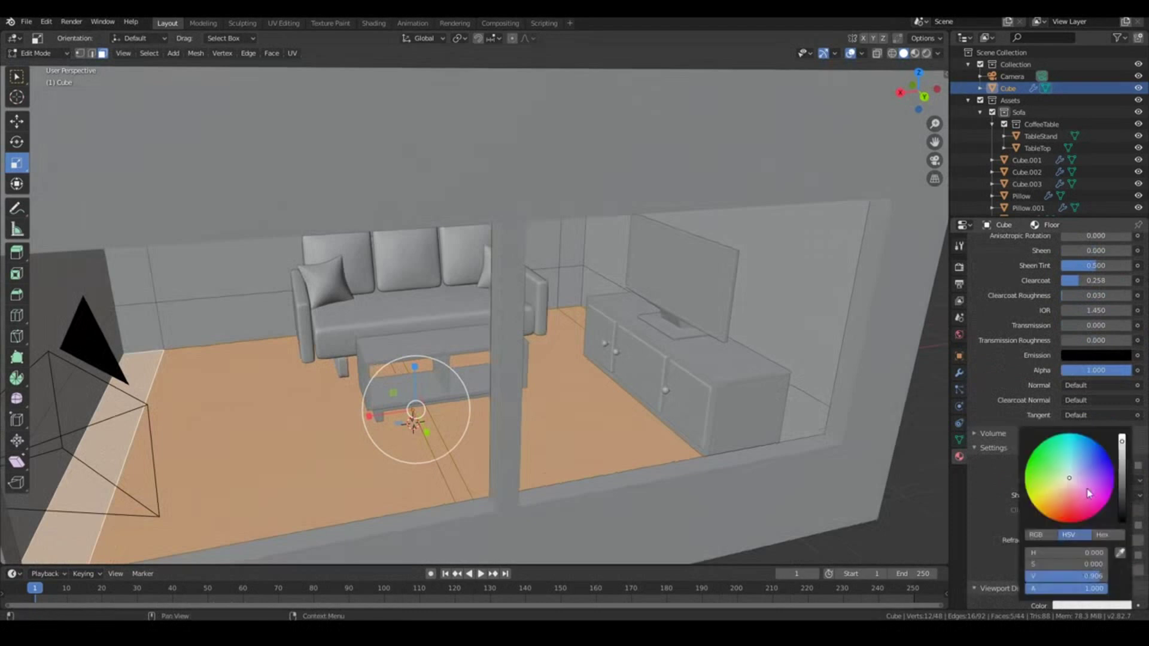
drag(1123, 489, 1123, 497)
key(Tab)
middle_drag(473, 408, 479, 380)
middle_drag(464, 187, 306, 534)
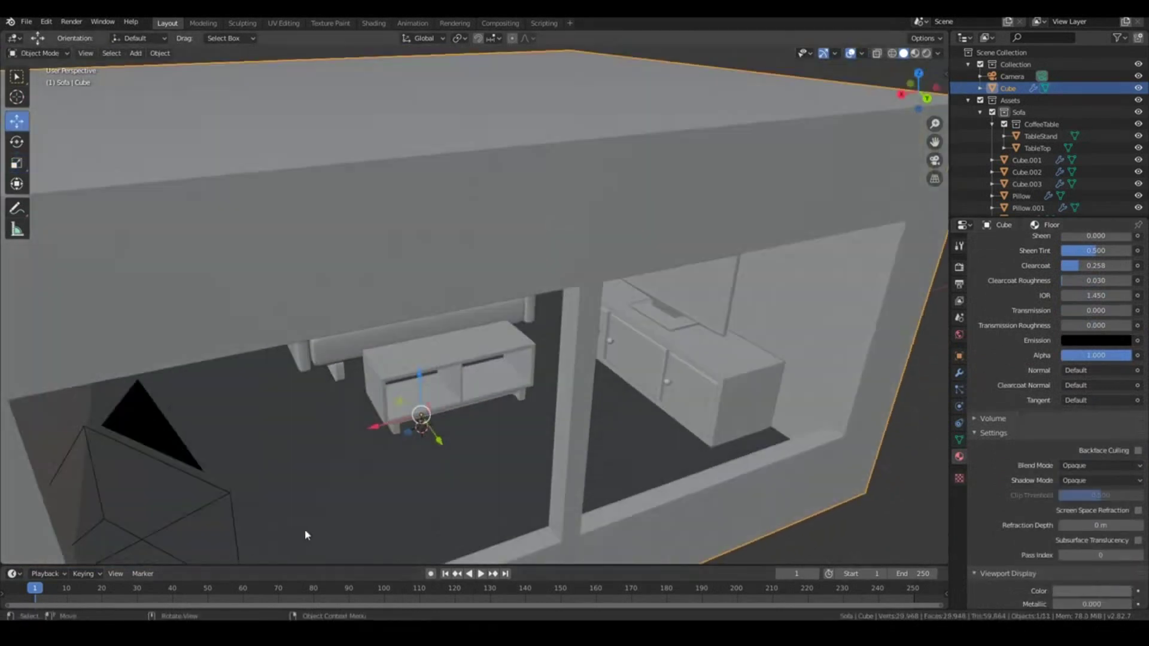
middle_drag(390, 485, 461, 398)
key(KP_0)
key(KP_0)
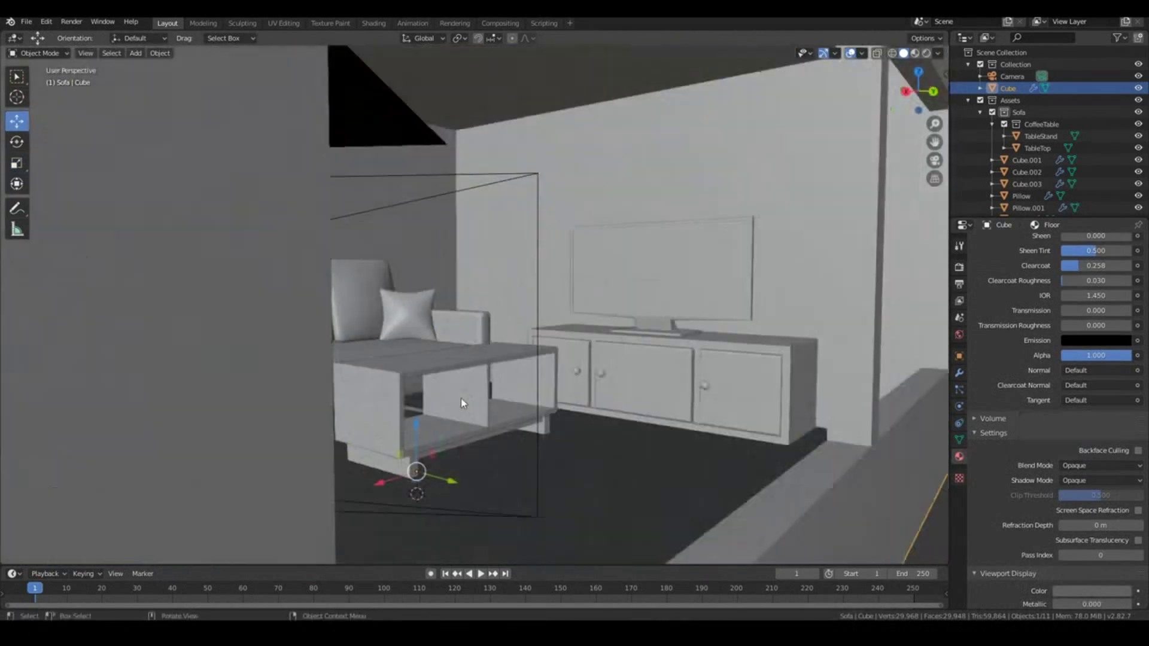
- Enter Edit Mode on the room mesh and select all the interior ceiling faces, including the narrow strips between and beside the large ones
middle_drag(407, 367, 398, 192)
key(Tab)
click(397, 192)
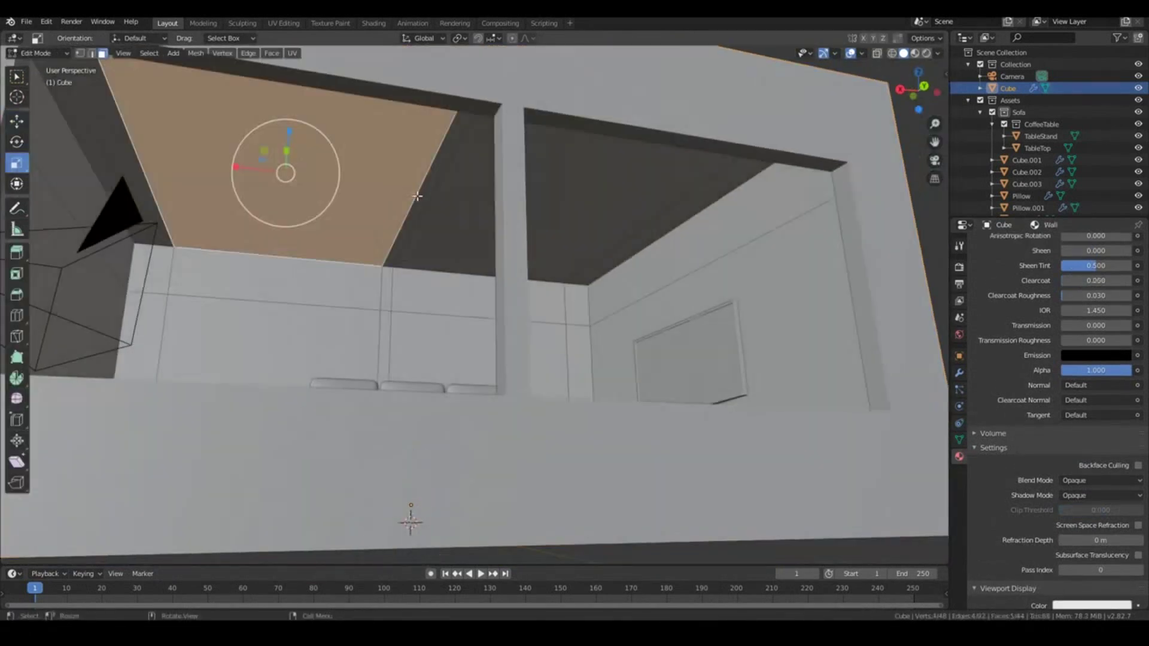
shift+click(426, 196)
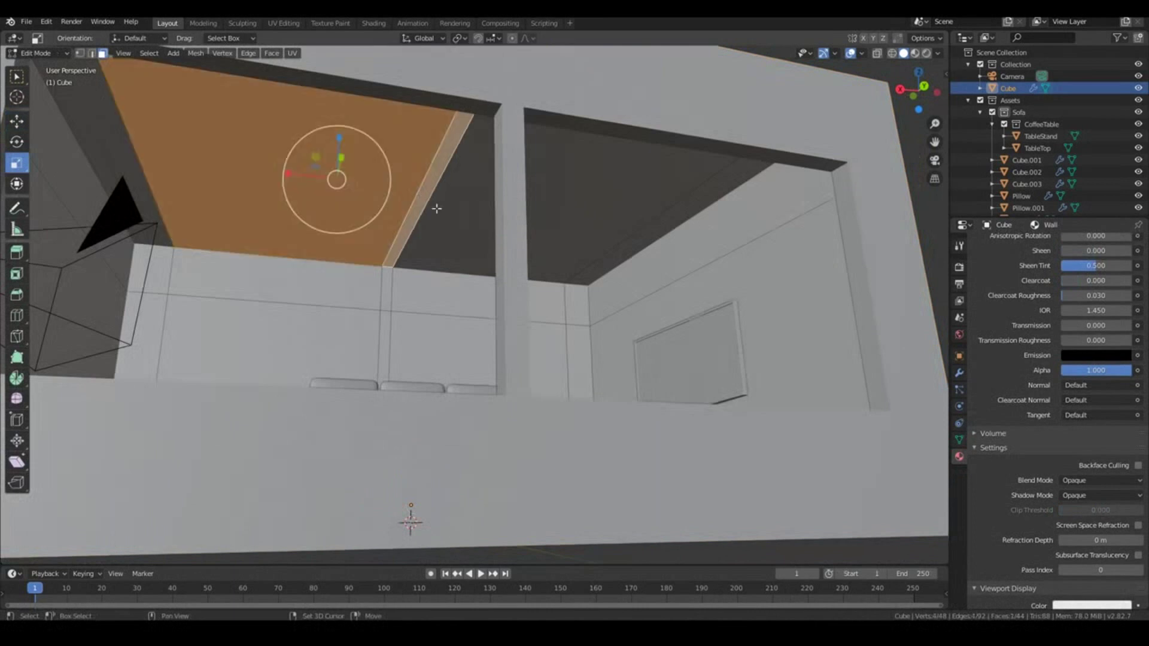
shift+click(413, 216)
shift+click(414, 213)
shift+click(467, 225)
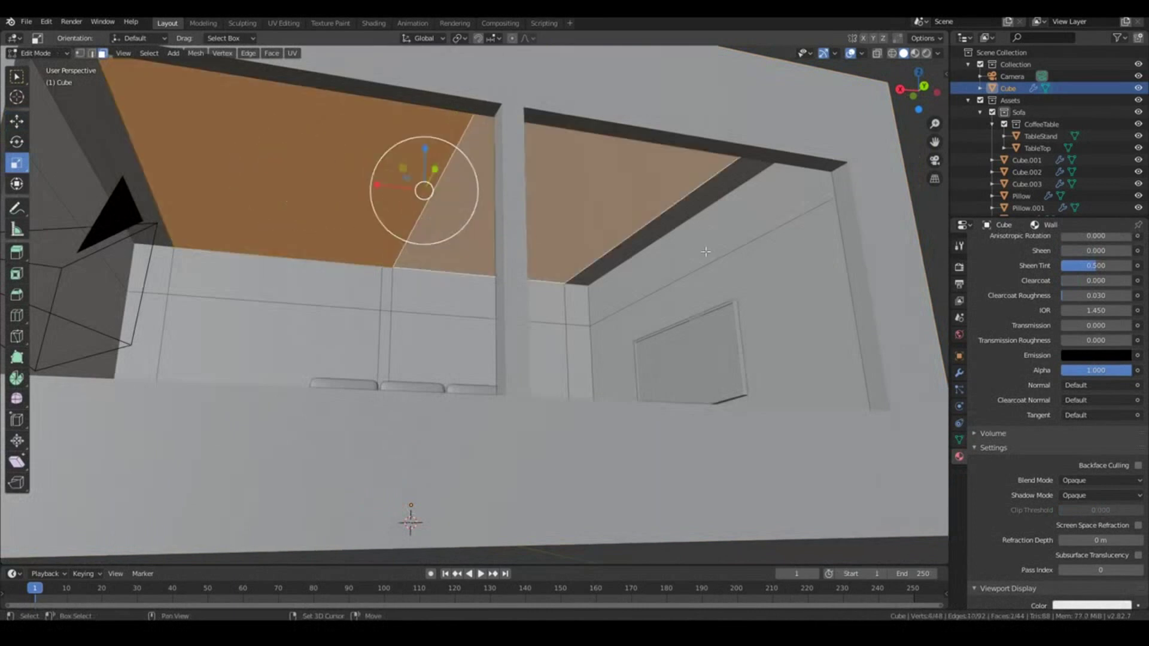
shift+click(661, 225)
shift+click(114, 112)
- Add a new material slot to the room mesh, name its material Ceiling, and assign it to the selected ceiling faces
scroll(1114, 335, up, 12)
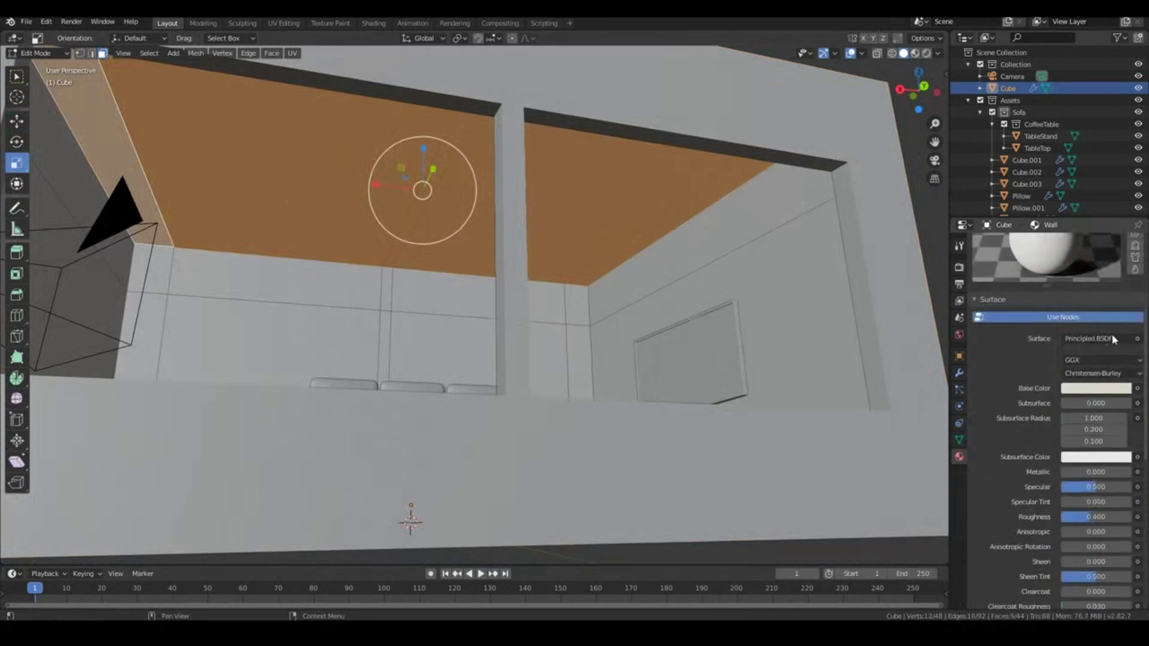
scroll(1113, 340, up, 7)
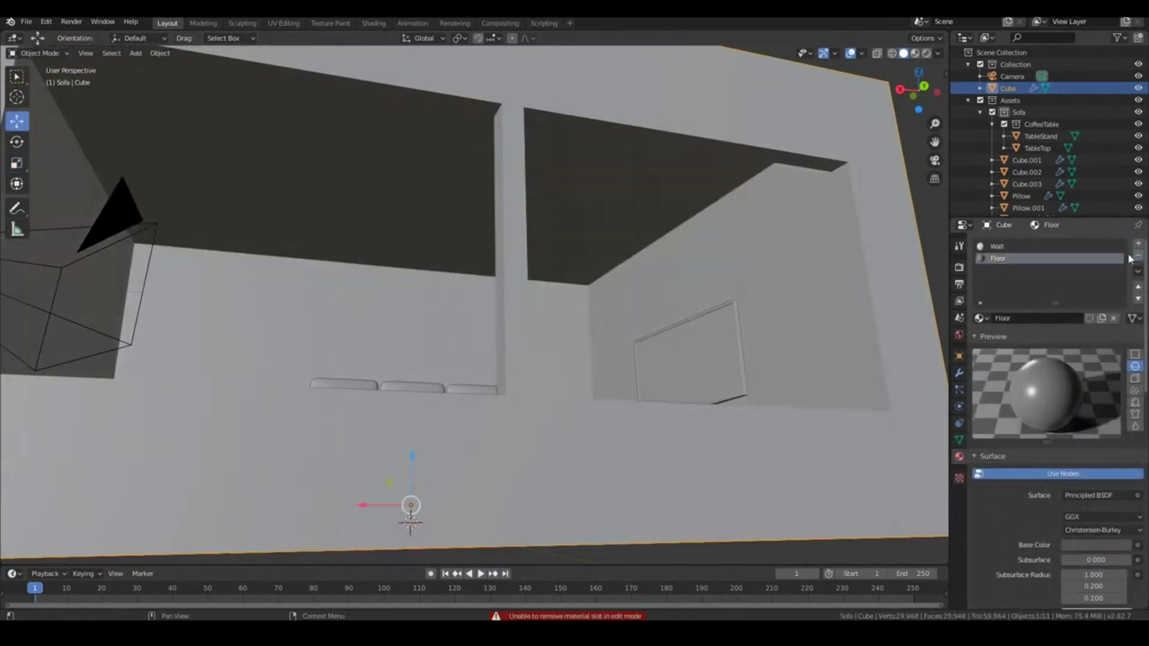
key(Tab)
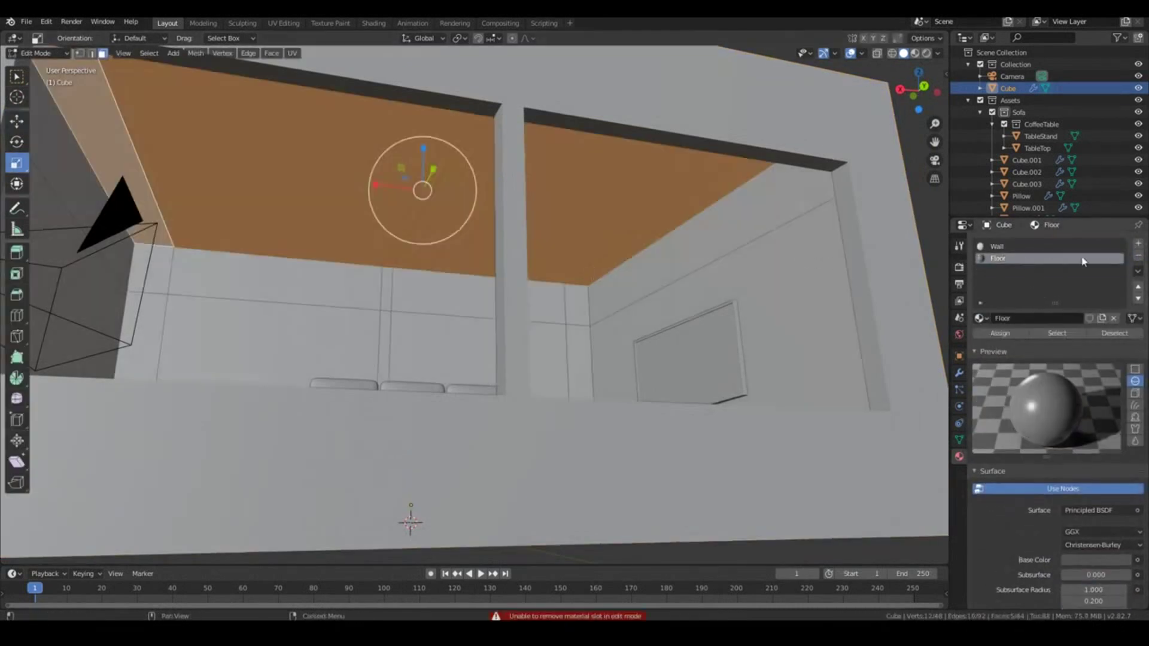
click(1137, 244)
click(1035, 315)
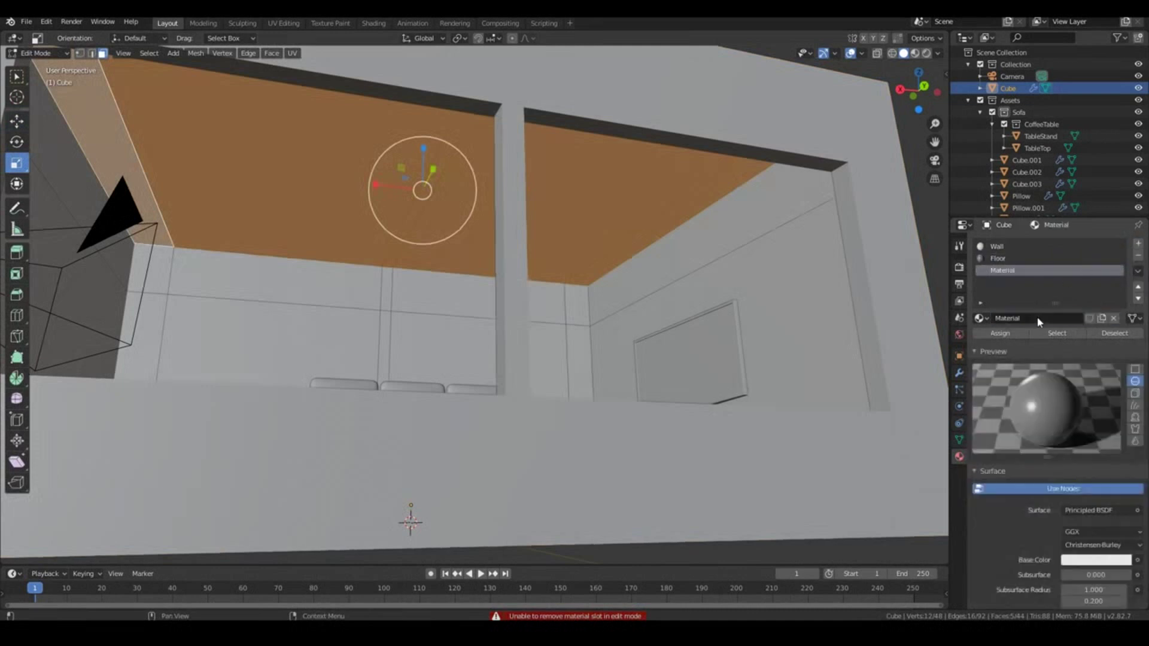
click(1031, 318)
text(Ceiling)
key(Return)
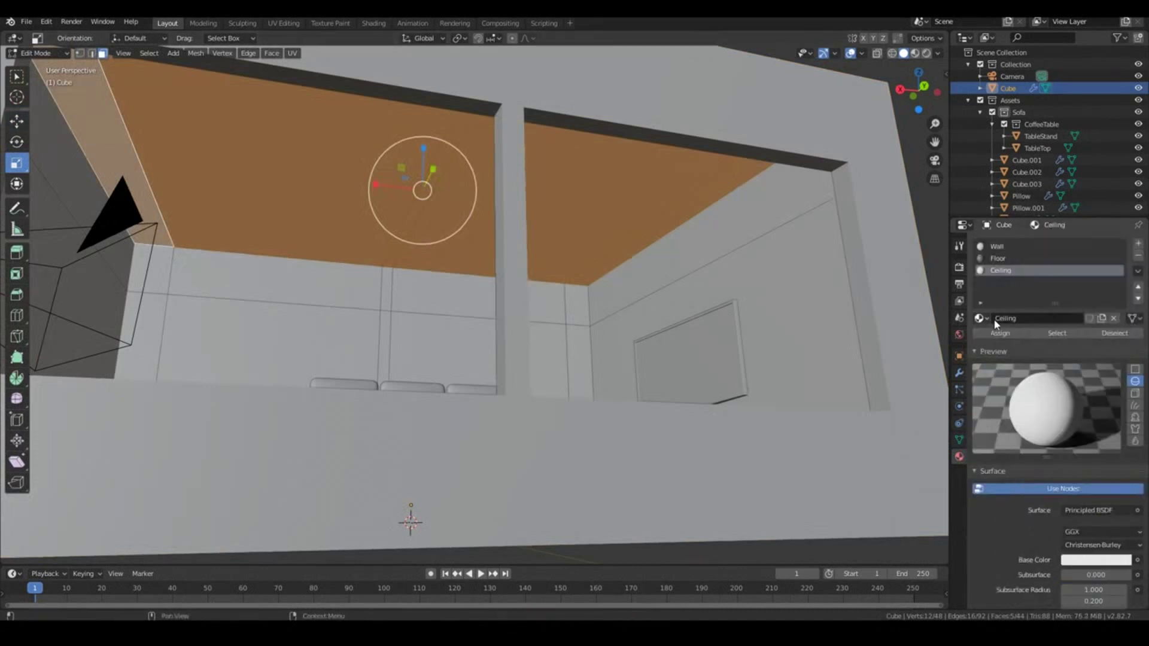
click(1002, 332)
click(1110, 567)
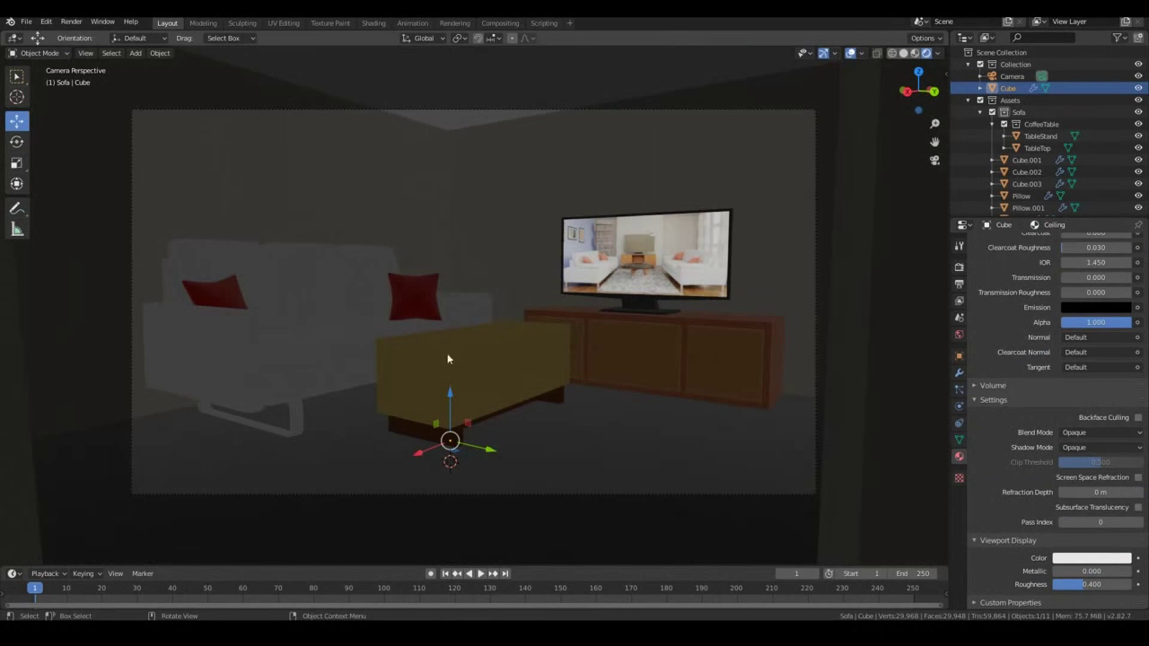
- Examine the TV's screen image and the overall room lighting in rendered view, both up close and through the camera
middle_drag(569, 318, 902, 467)
scroll(576, 325, up, 5)
scroll(334, 376, up, 3)
scroll(903, 468, up, 4)
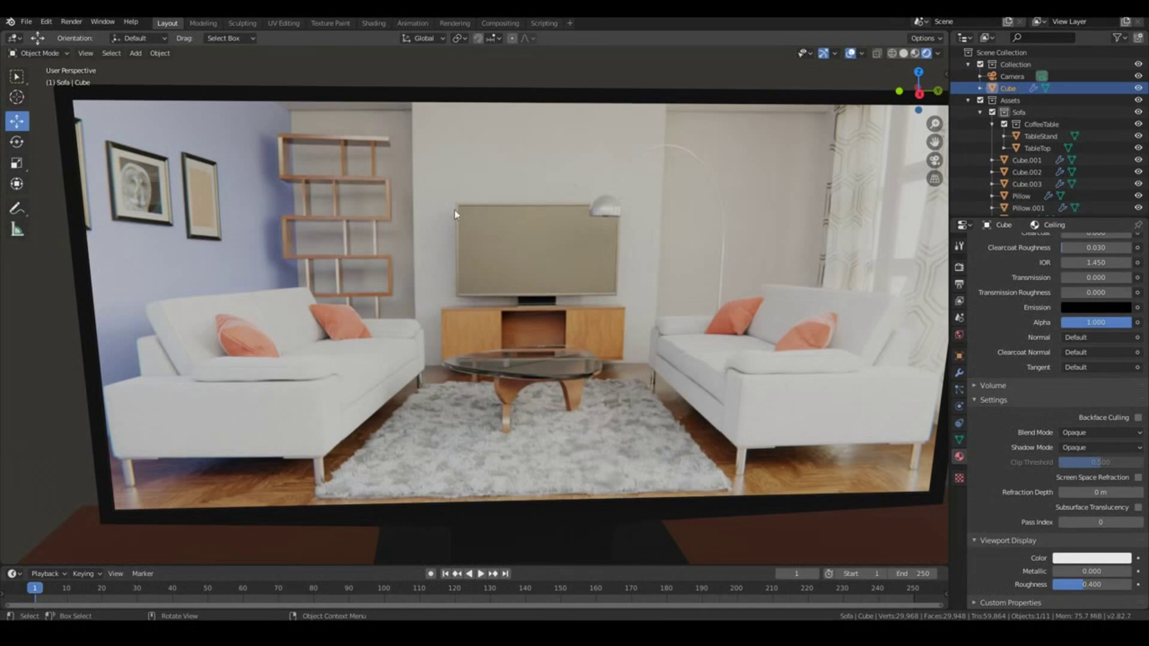
scroll(632, 251, down, 2)
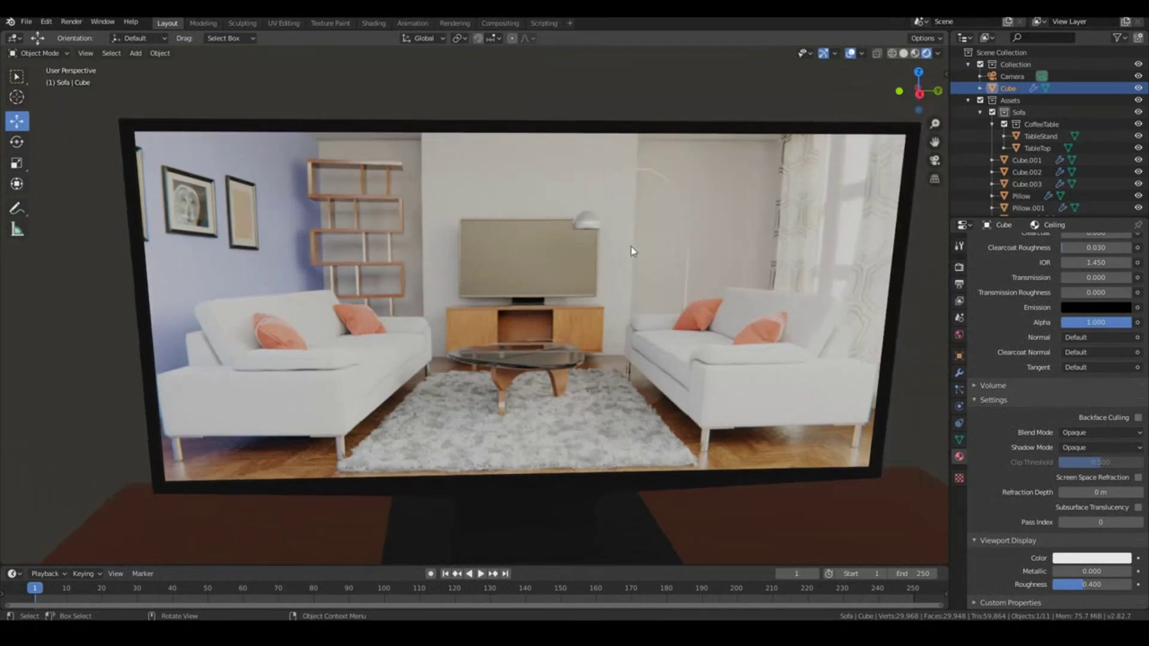
scroll(644, 285, down, 5)
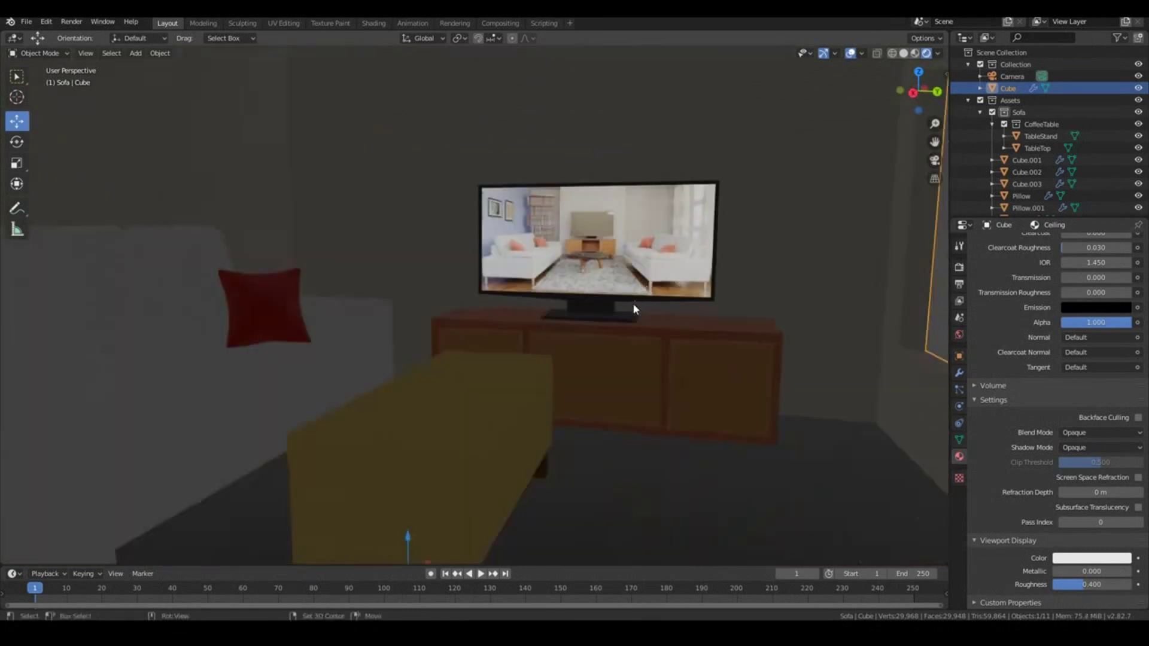
shift+middle_drag(692, 341, 663, 299)
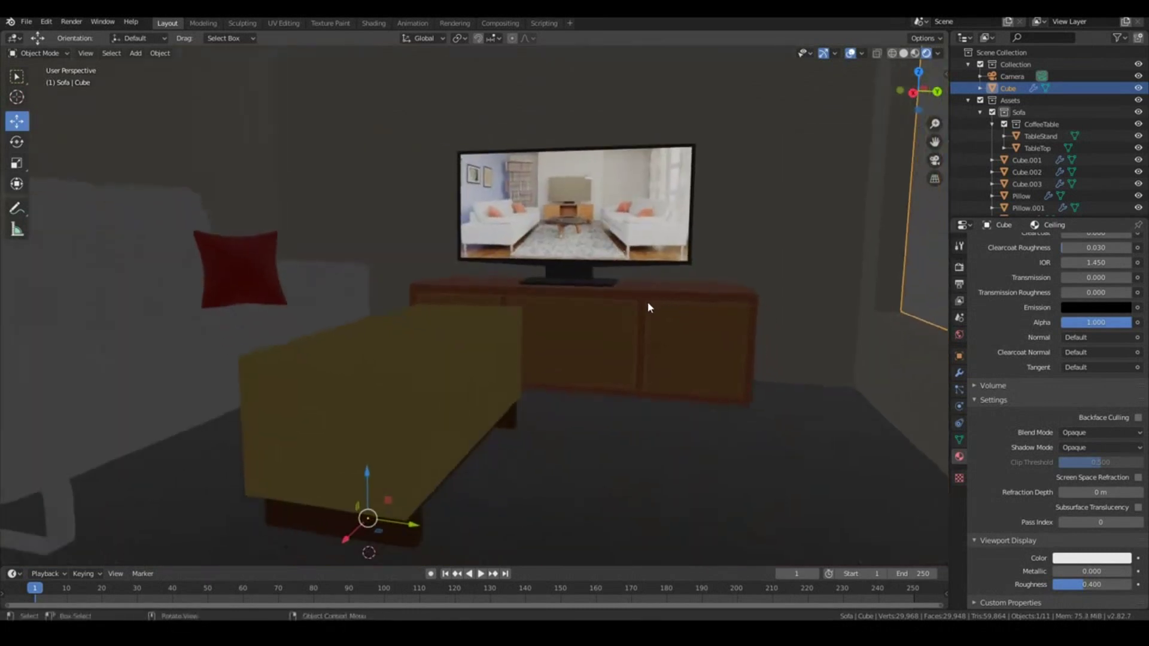
key(KP_0)
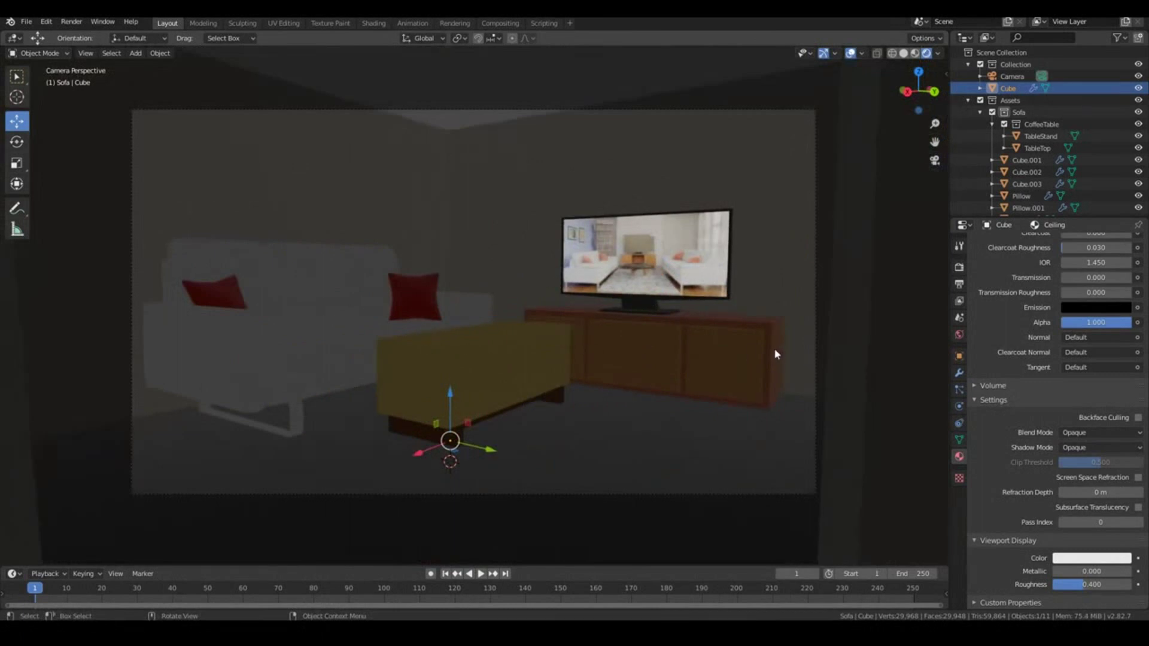
scroll(572, 400, up, 2)
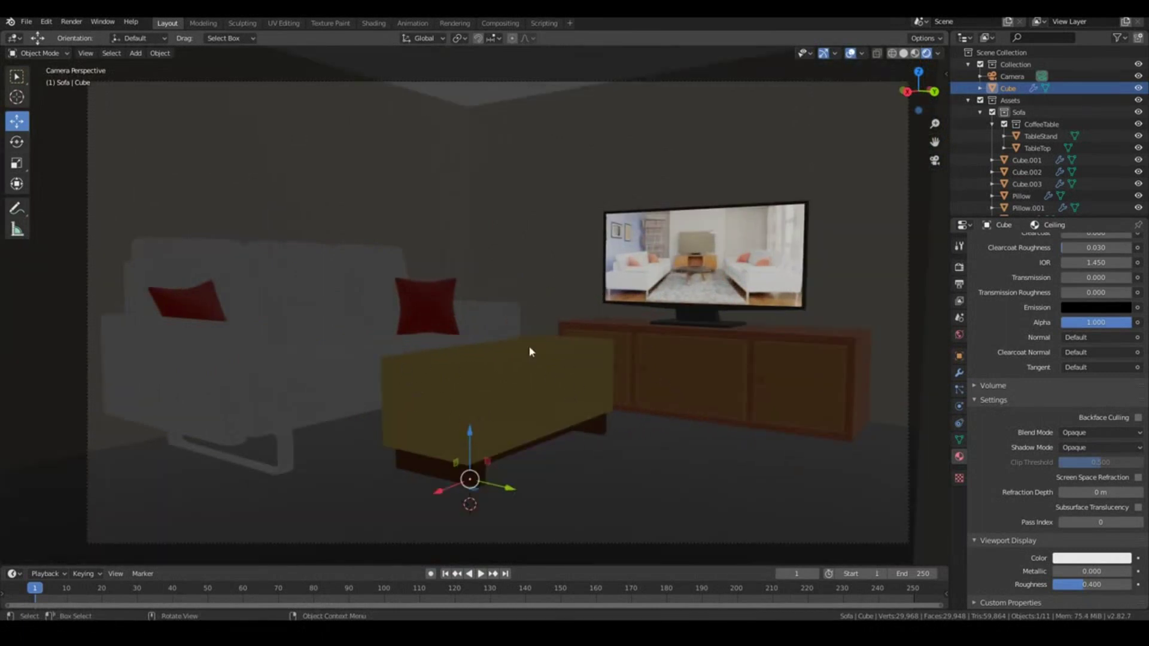
key(KP_Divide)
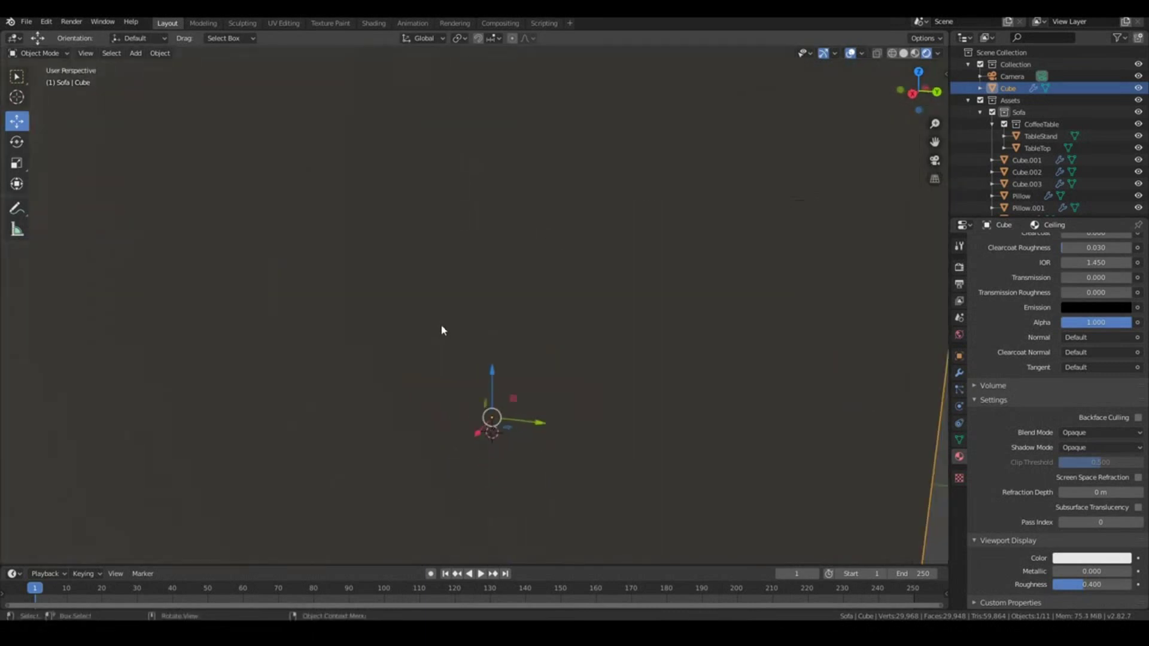
key(KP_Divide)
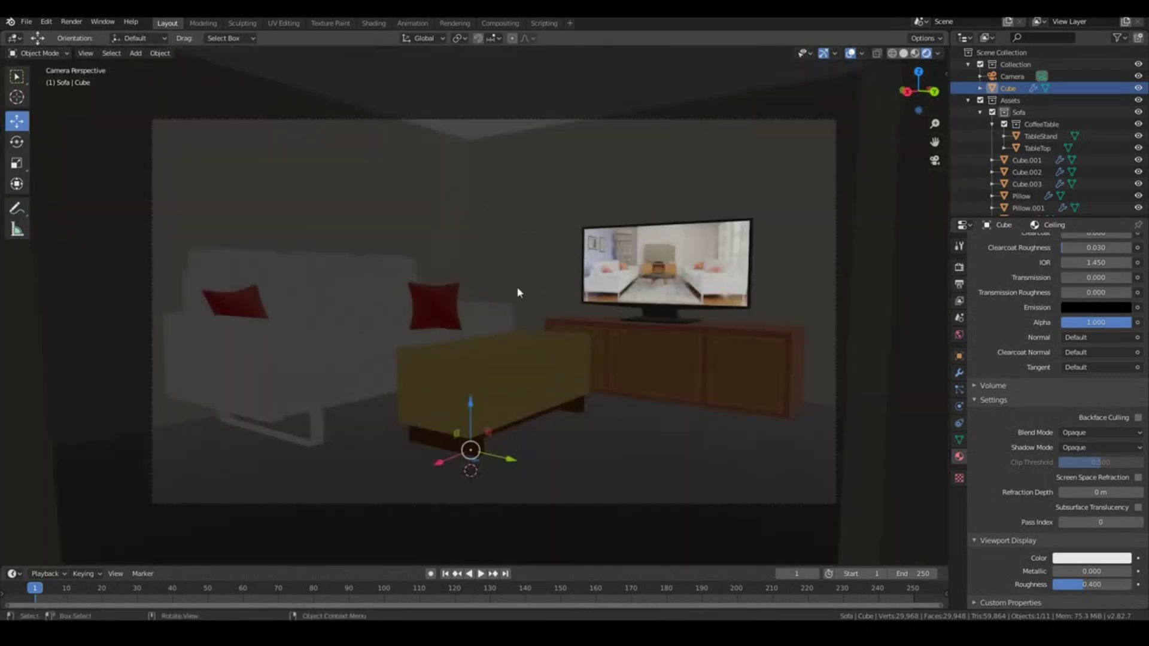
scroll(503, 485, up, 3)
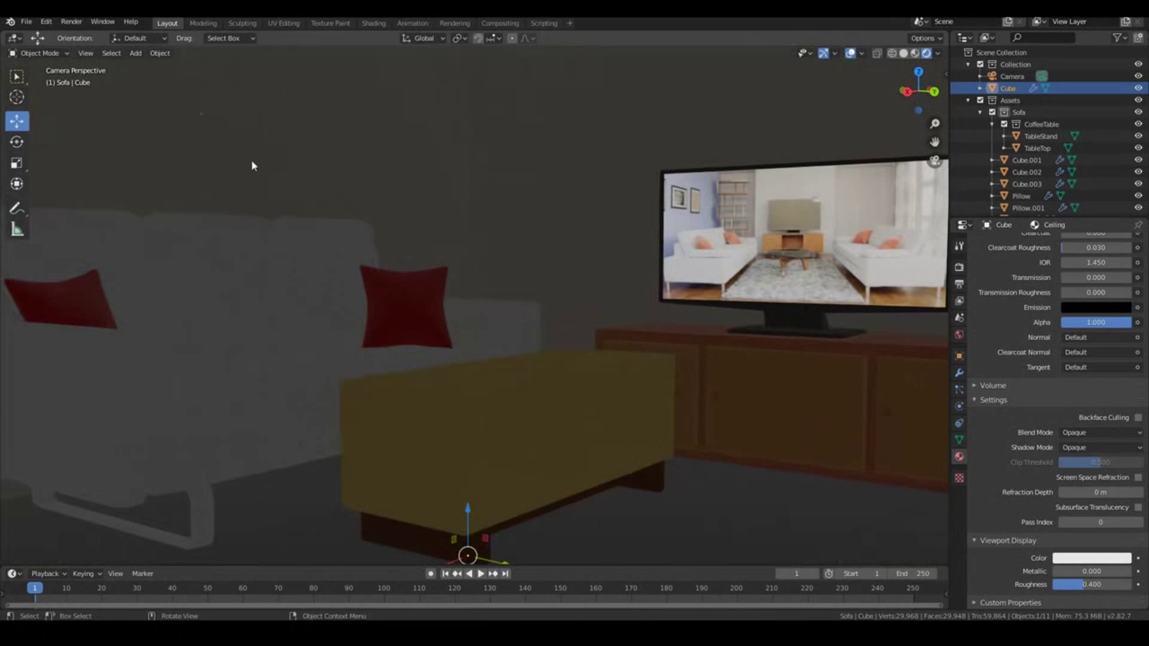
key(Home)
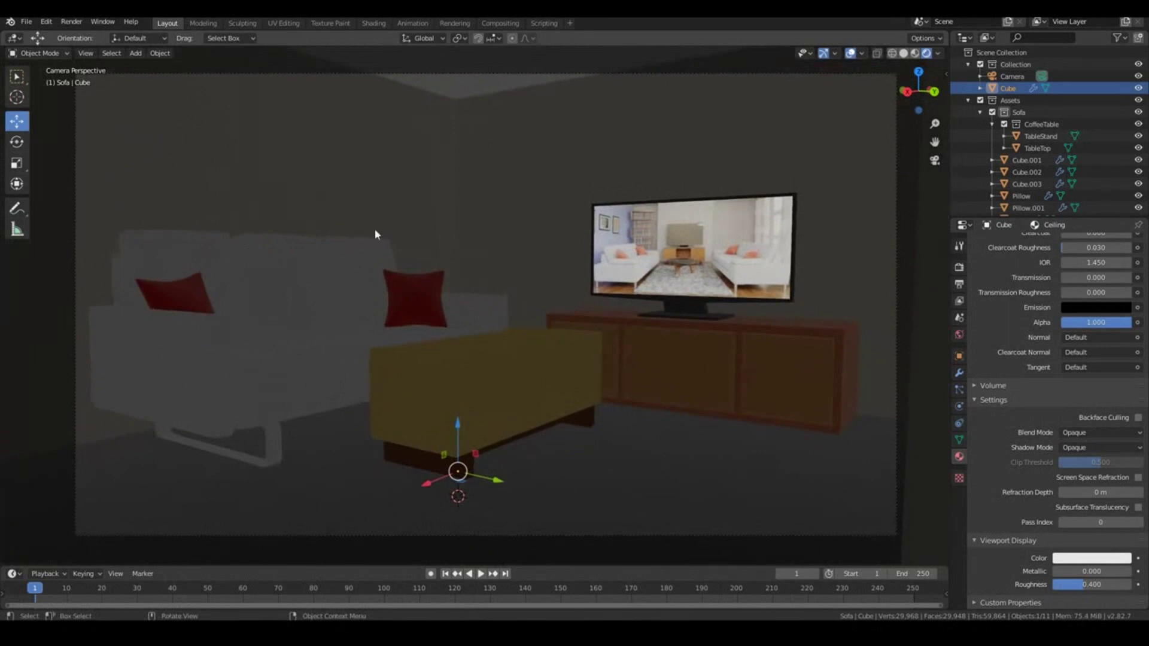
- Set the world background color to black and return to the camera view
middle_drag(322, 239, 362, 250)
scroll(343, 247, down, 4)
click(959, 335)
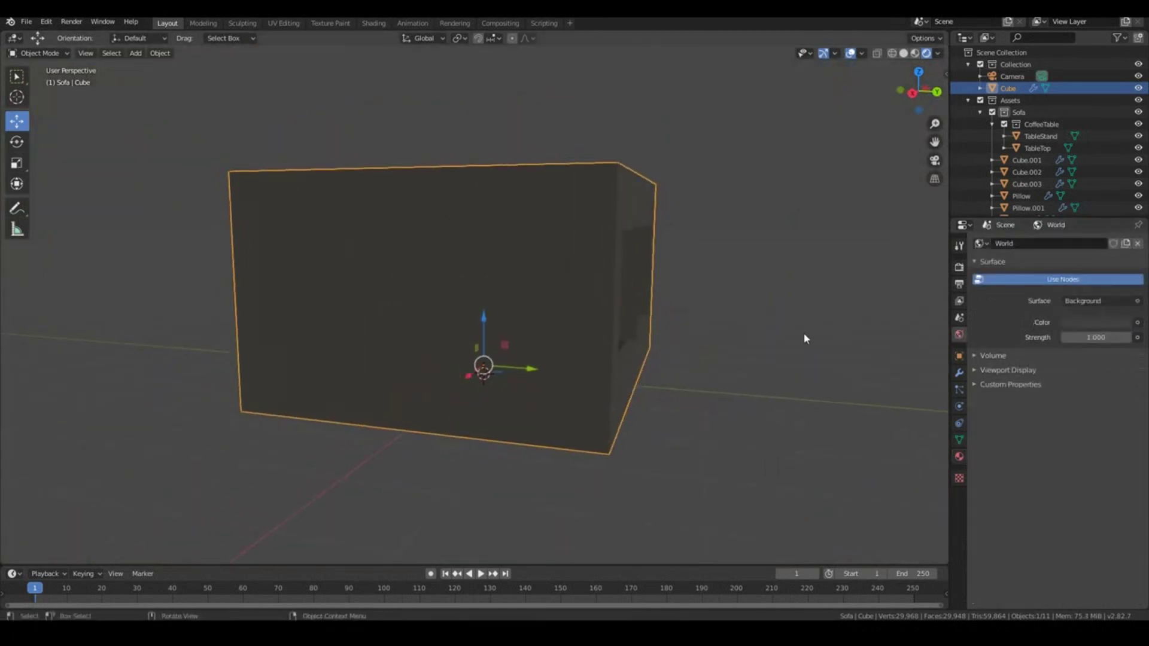
click(1077, 326)
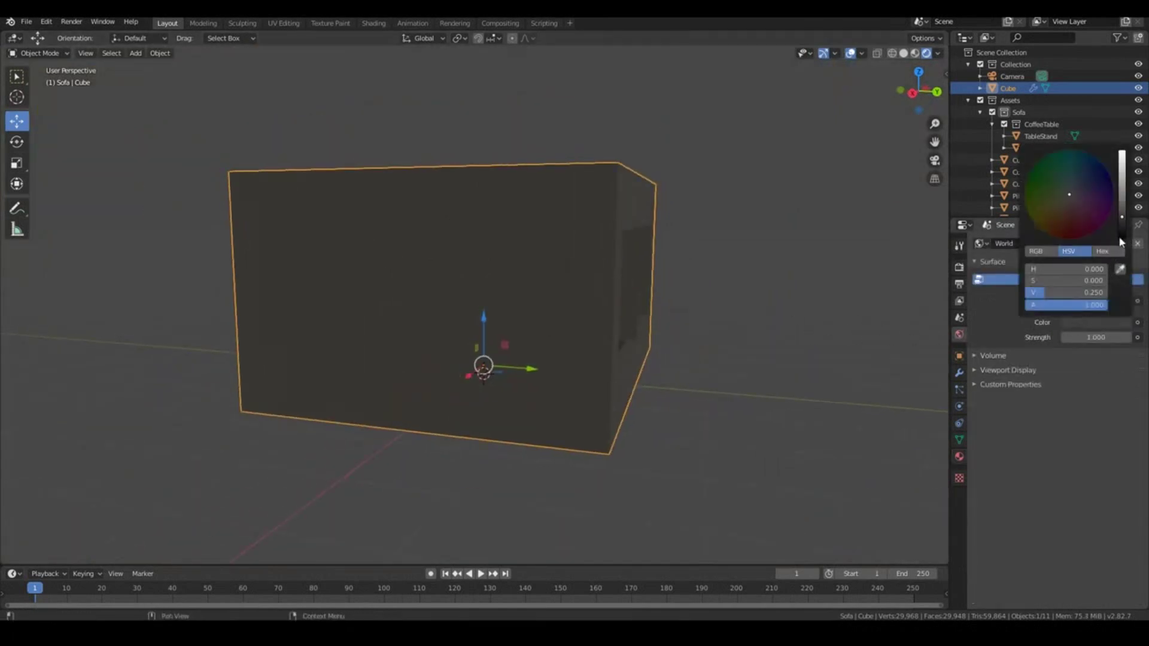
drag(1122, 217, 1123, 241)
key(KP_0)
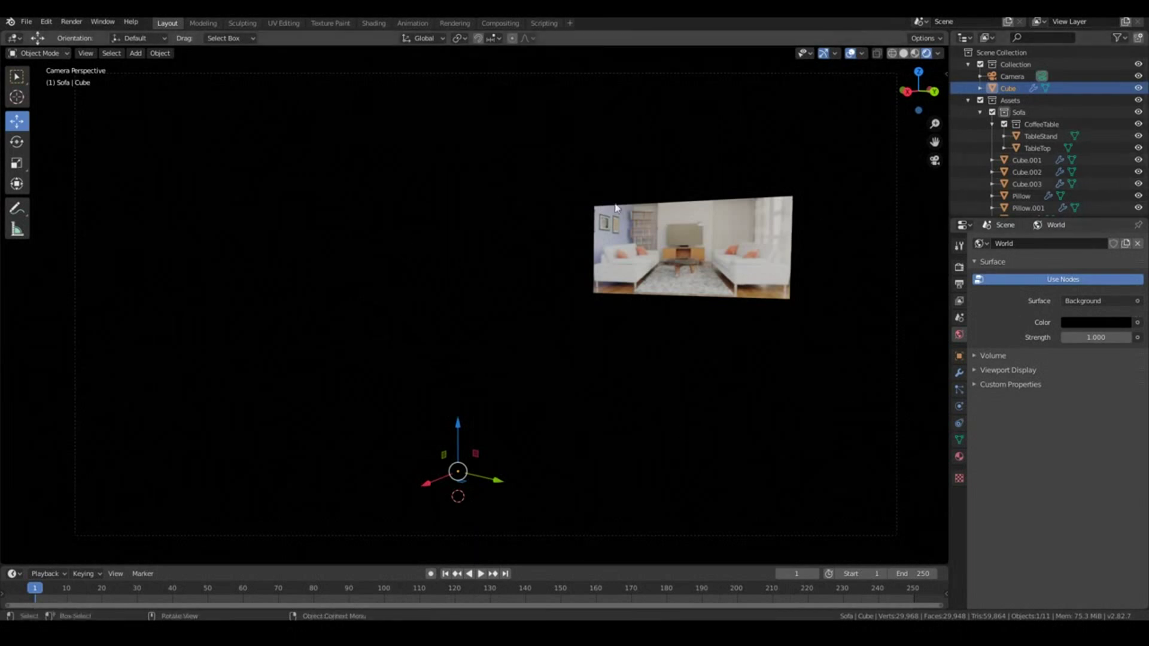
- Switch to solid shading and place the 3D cursor at the lower edge of the window opening near the TV cabinet
middle_drag(615, 208, 610, 249)
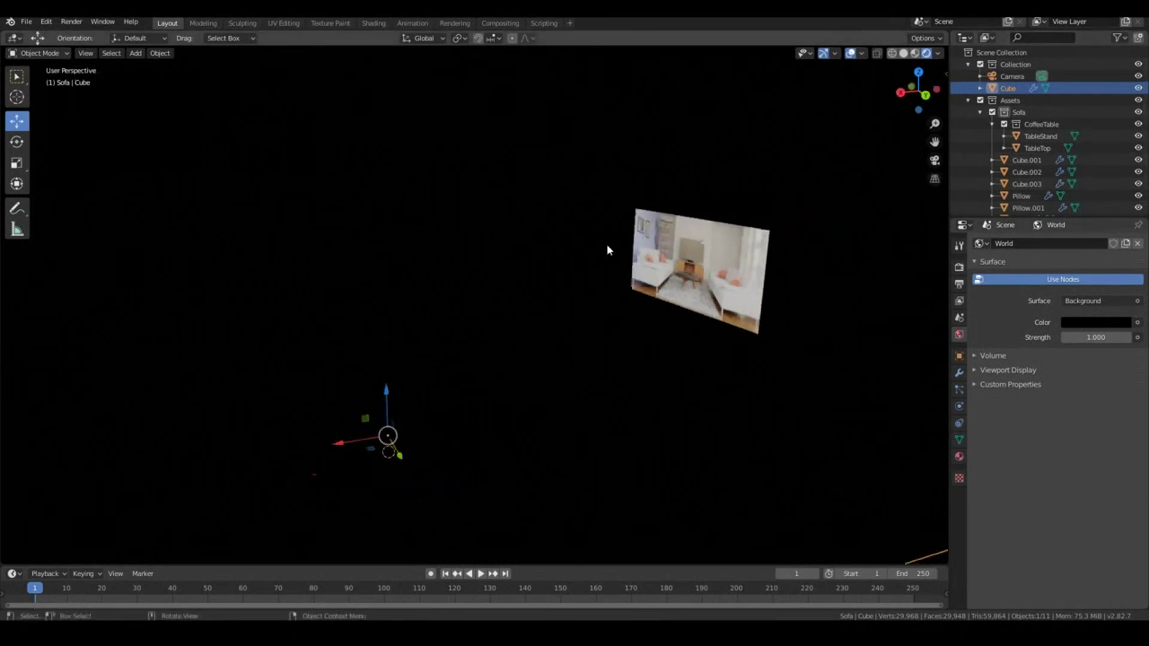
click(903, 53)
middle_drag(390, 315, 697, 267)
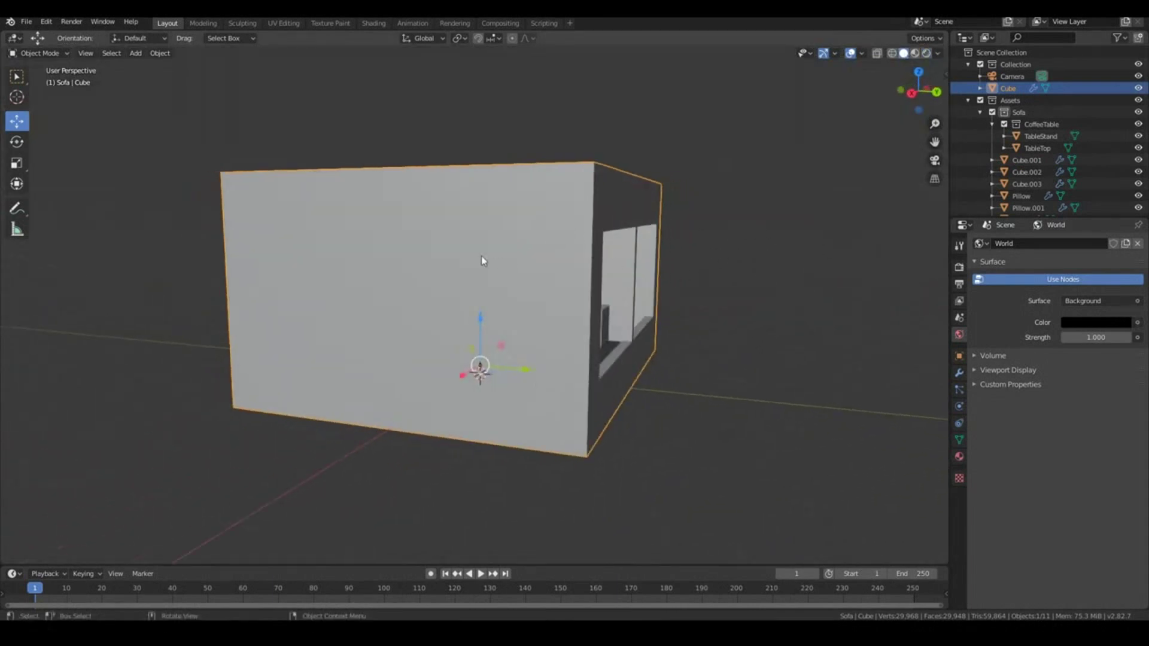
middle_drag(444, 317, 680, 331)
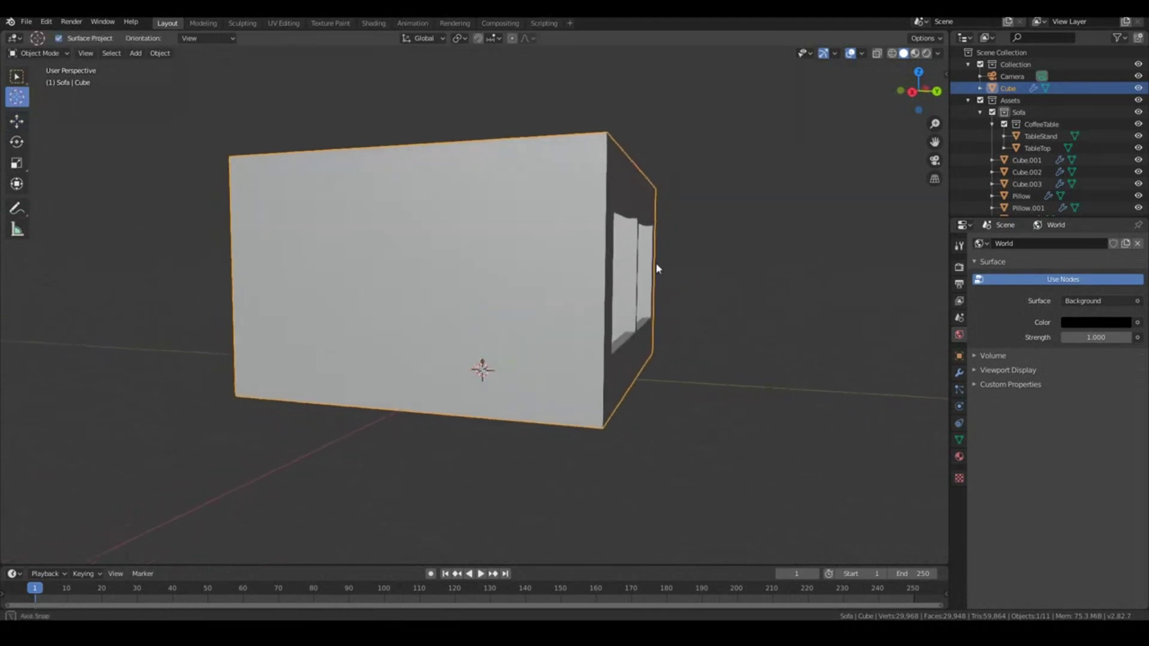
middle_drag(657, 268, 609, 353)
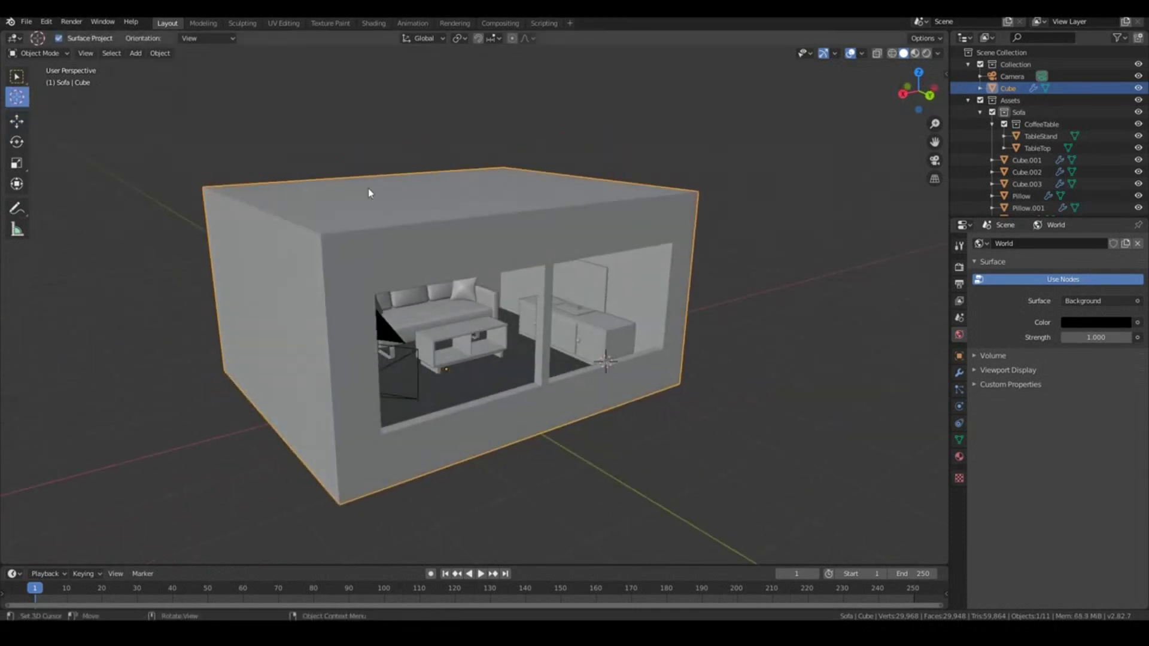
- Add an area light at the 3D cursor and rotate it -90° about the global X axis
key(shift+a)
mouse_move(344, 329)
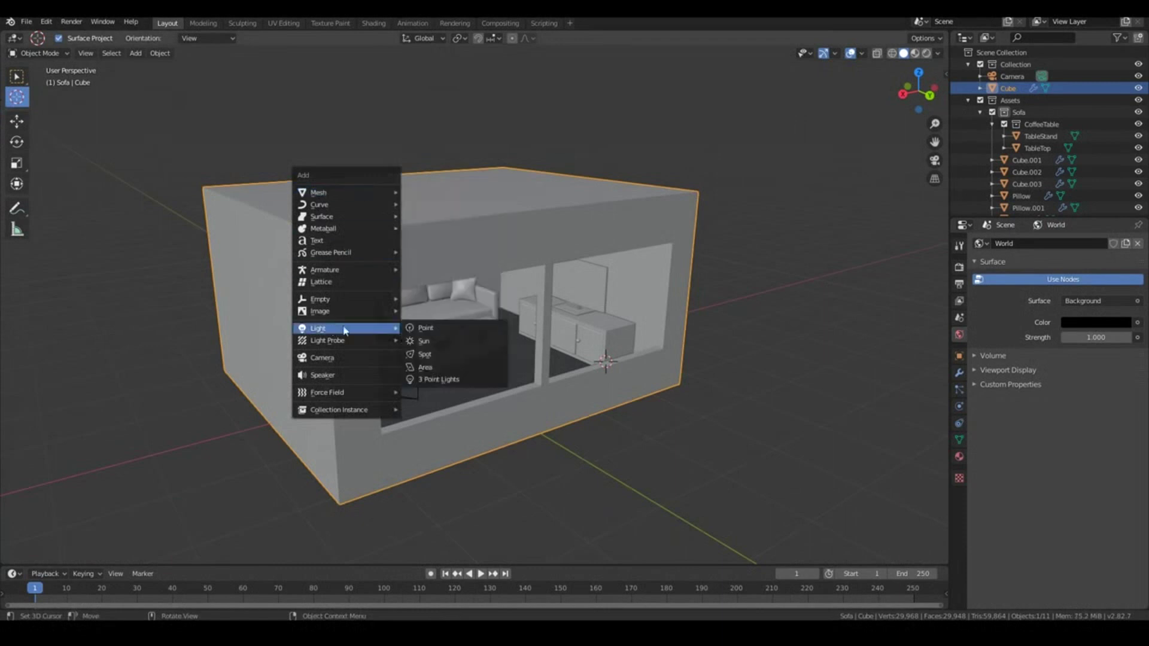
click(447, 368)
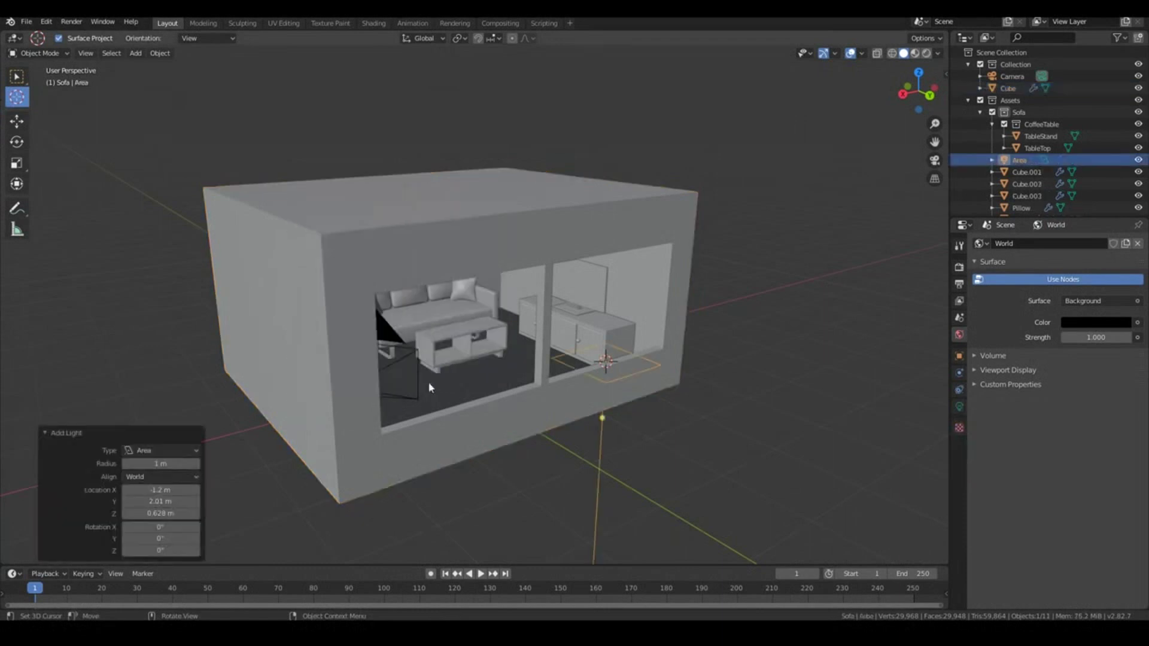
middle_drag(429, 388, 493, 392)
click(17, 142)
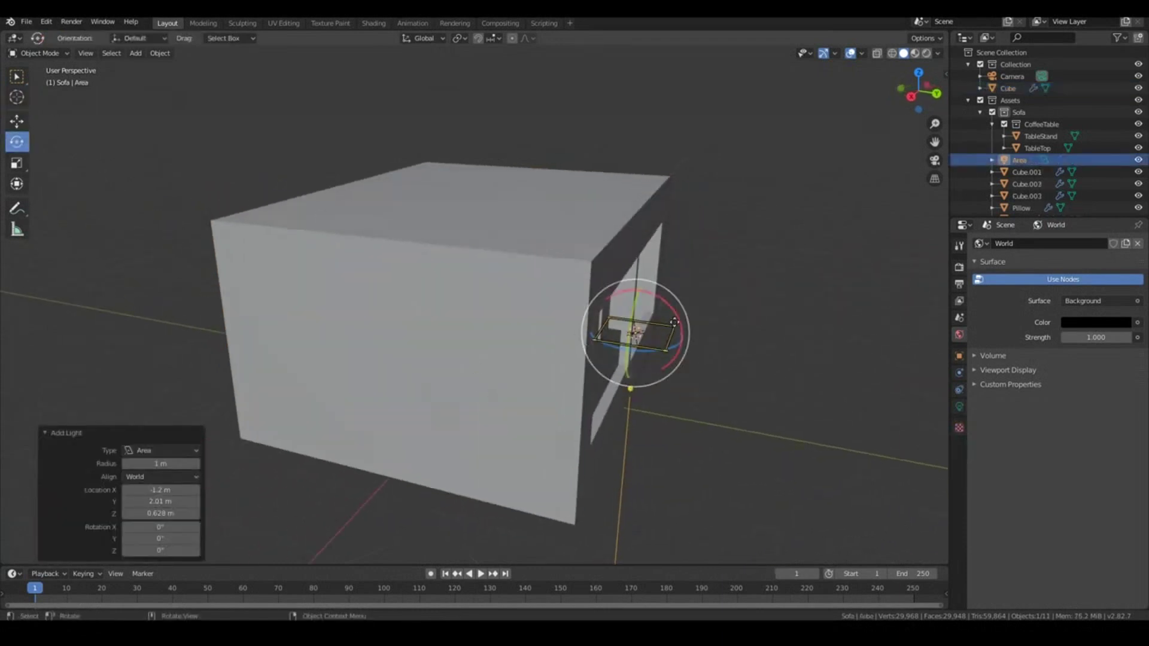
drag(669, 306, 675, 316)
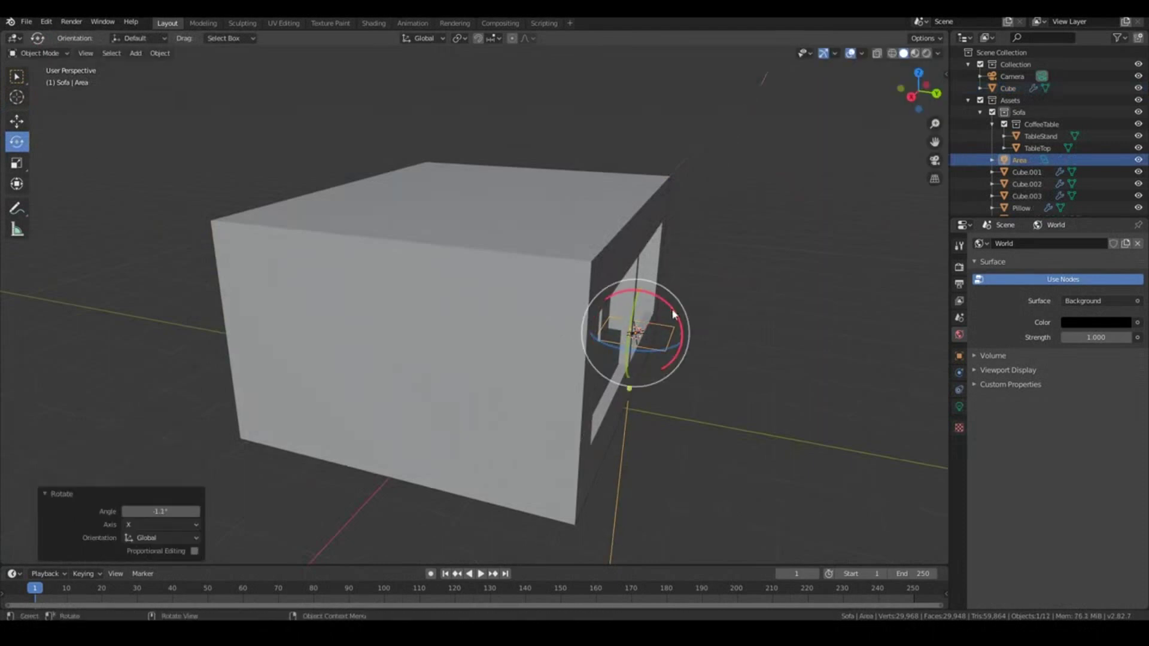
click(162, 511)
text(-96)
key(Return)
- Move the area light up about 0.754 m along Z into the window opening
middle_drag(577, 326, 501, 308)
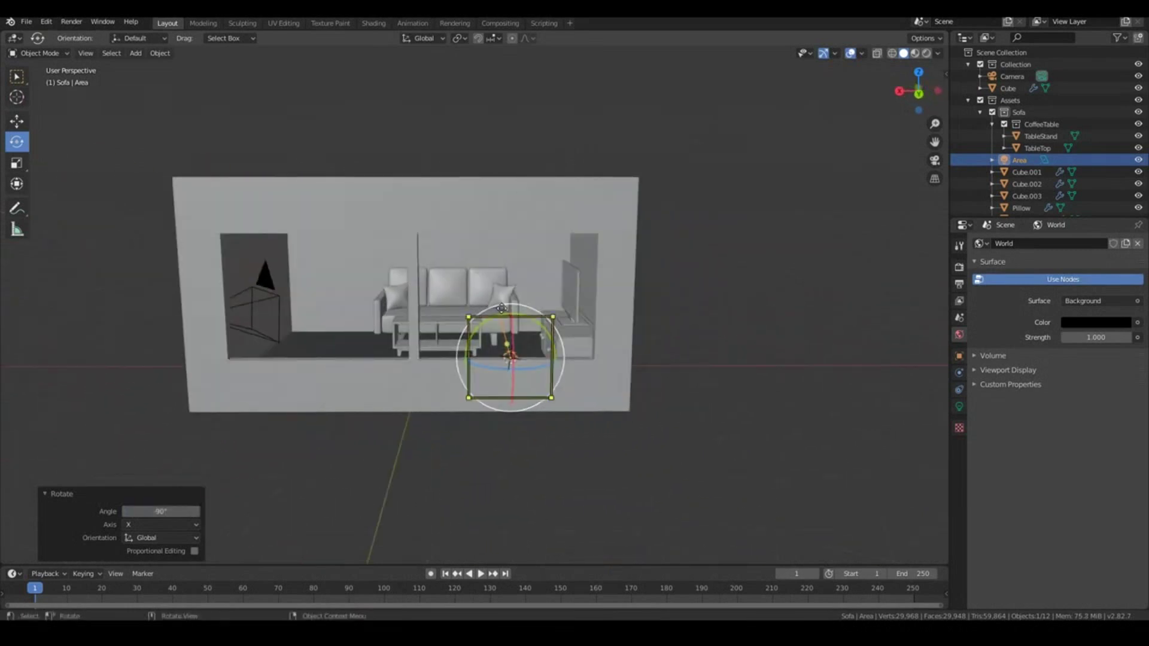
click(16, 121)
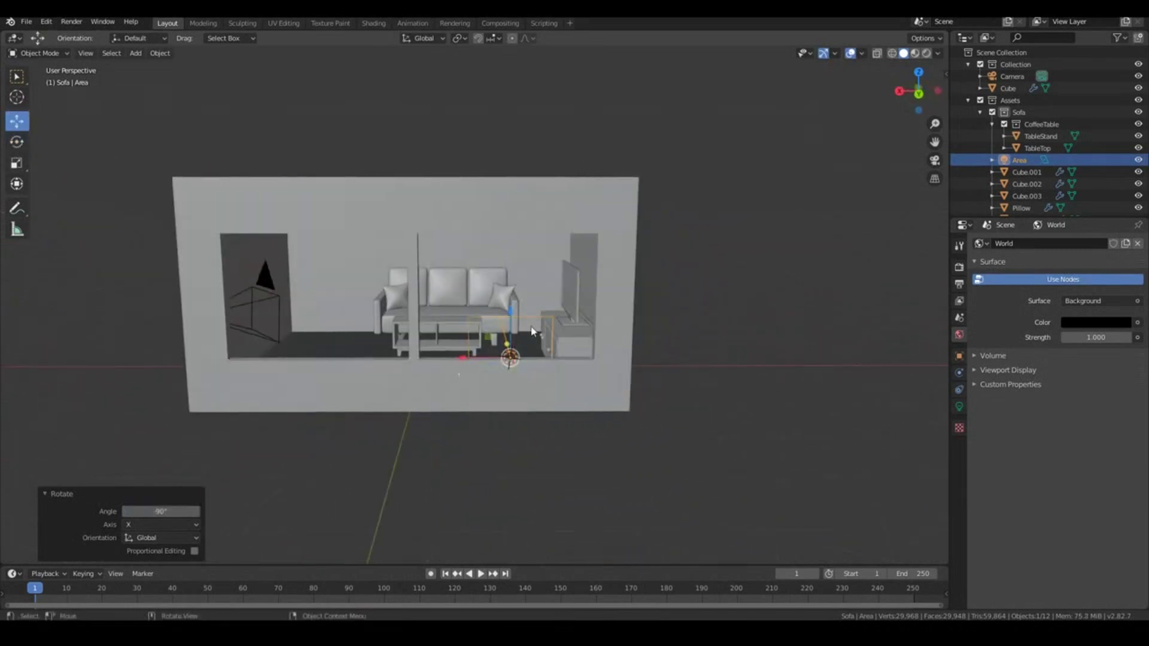
drag(510, 312, 510, 250)
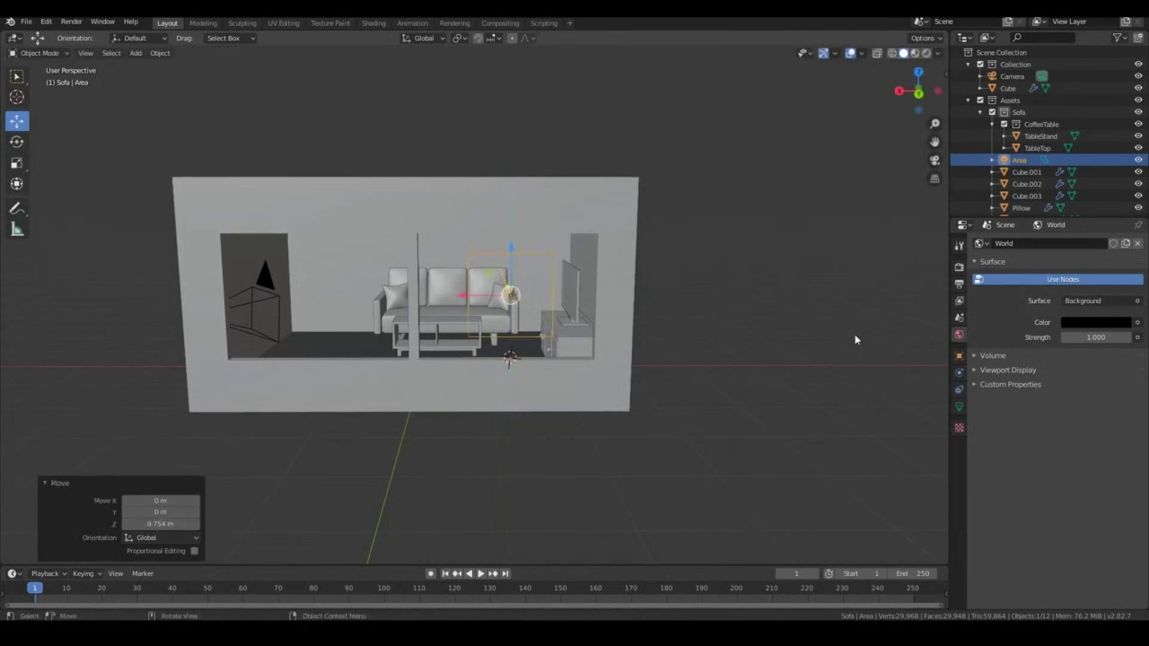
- Change the area light's shape to Rectangle and set its X size to 1.99 m
click(959, 407)
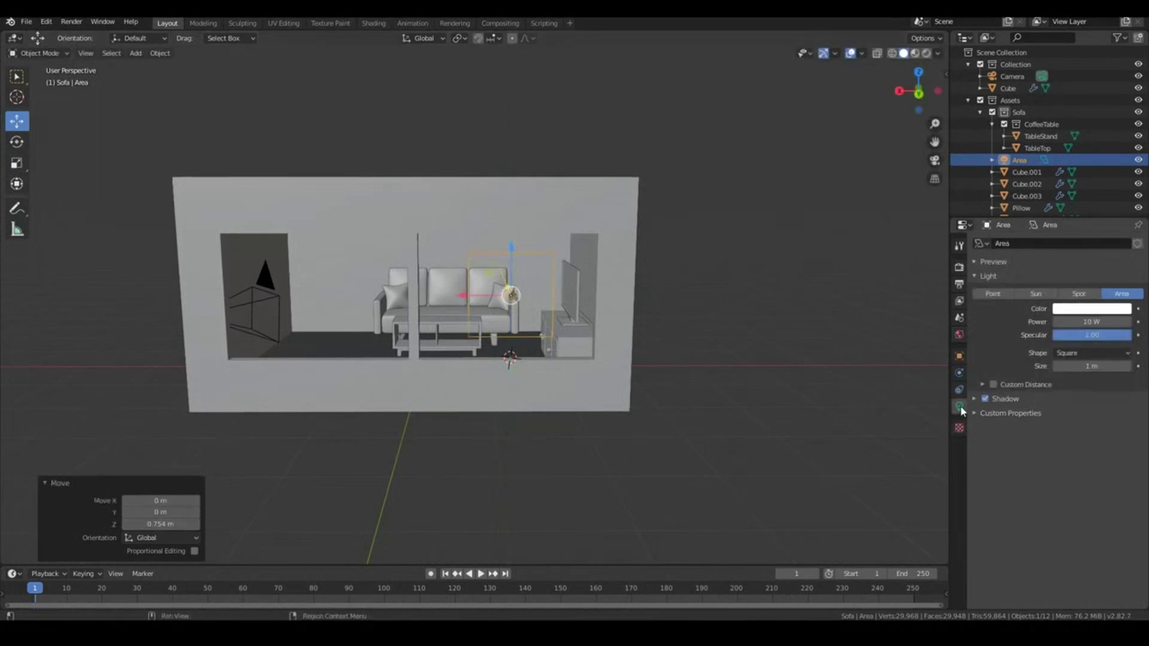
drag(1091, 366, 1109, 365)
click(1092, 353)
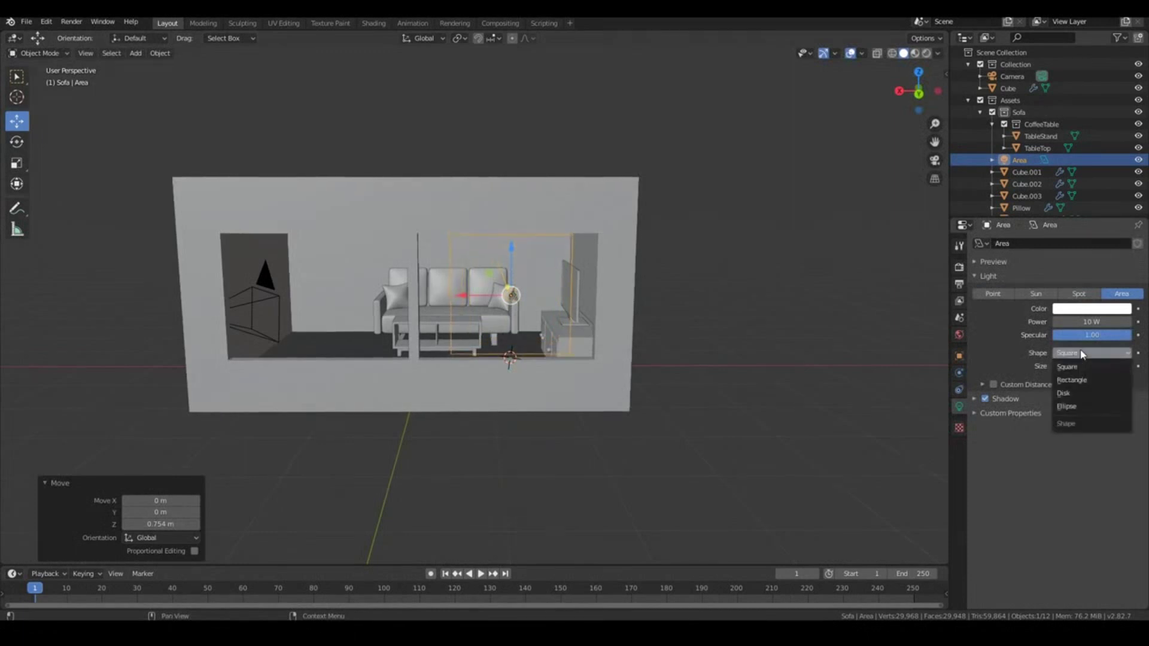
click(1081, 382)
drag(1091, 365, 1124, 365)
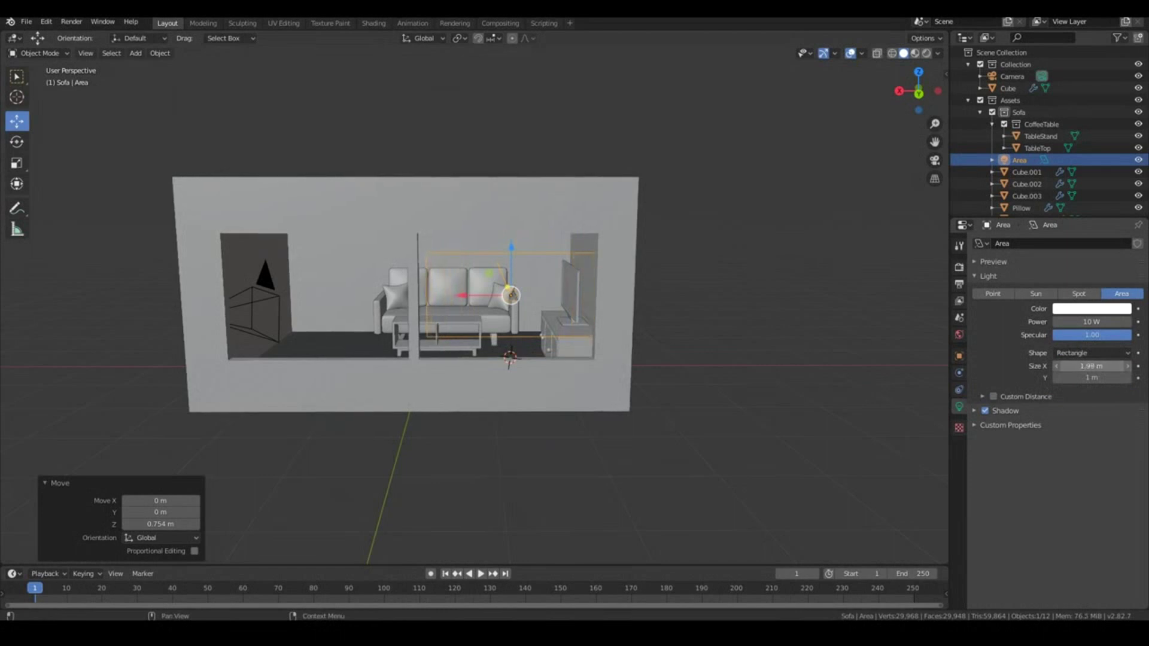
- Shift the area light about 0.0377 m along X and increase its X size to better fill the window's width
scroll(855, 399, up, 3)
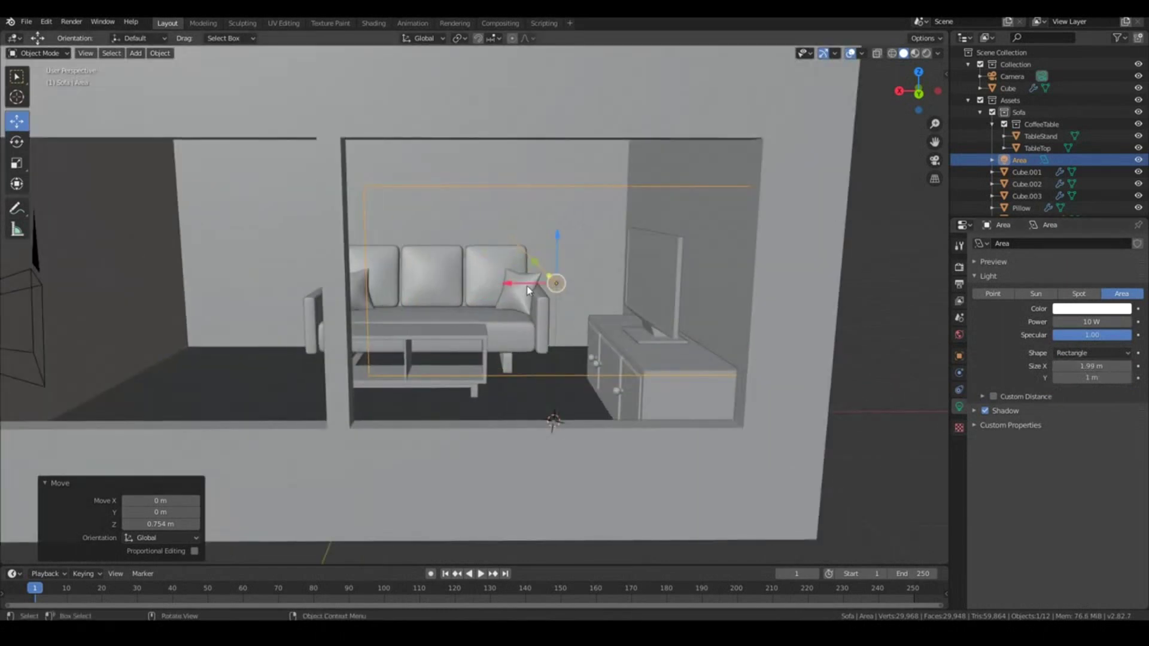
drag(527, 289, 520, 289)
drag(1091, 366, 1099, 366)
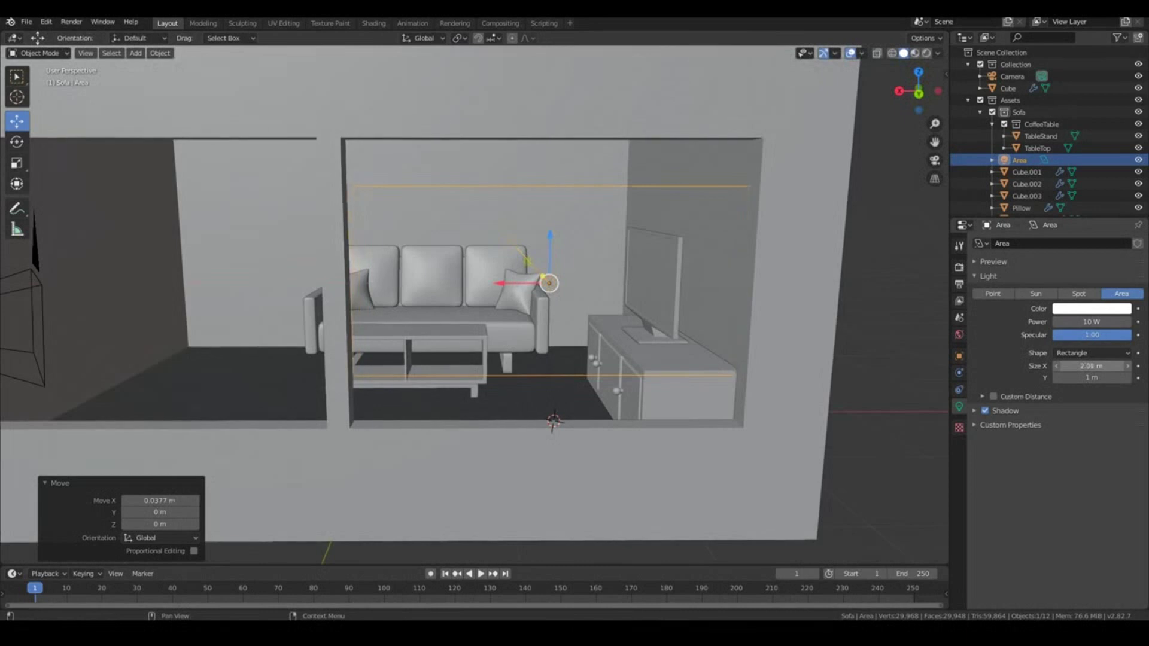
- Set the area light's Y size to 1.53 m and move it 0.15 m along Y to the outside of the window
mouse_move(719, 370)
middle_down()
mouse_move(741, 378)
mouse_move(721, 372)
middle_up()
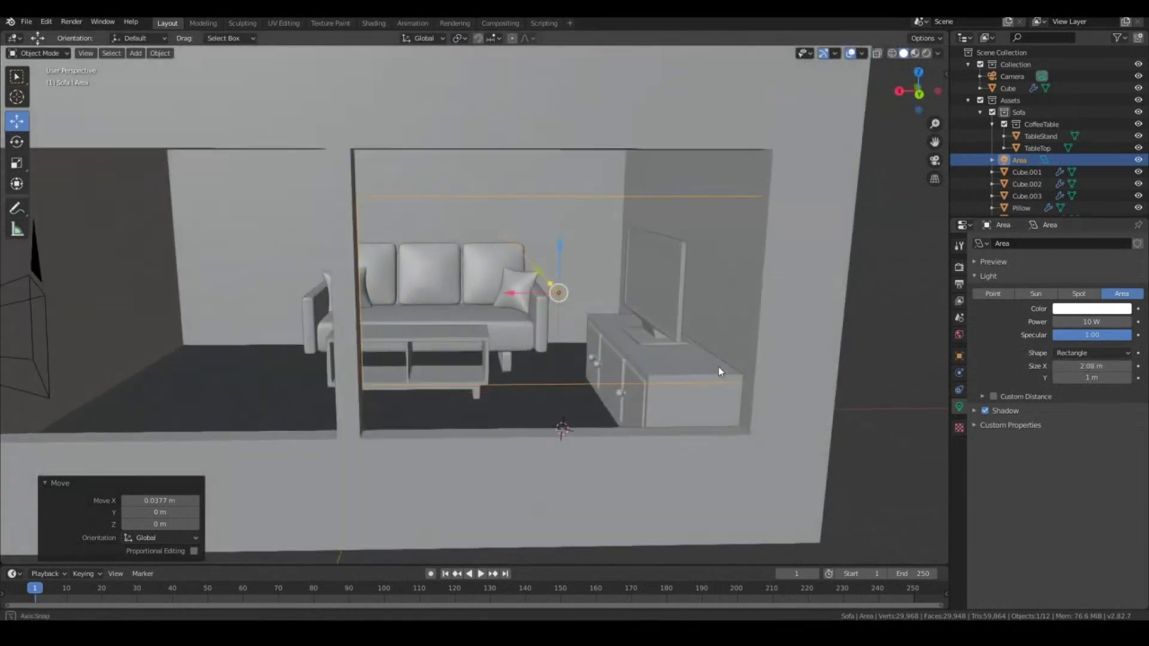
drag(1062, 377, 1095, 377)
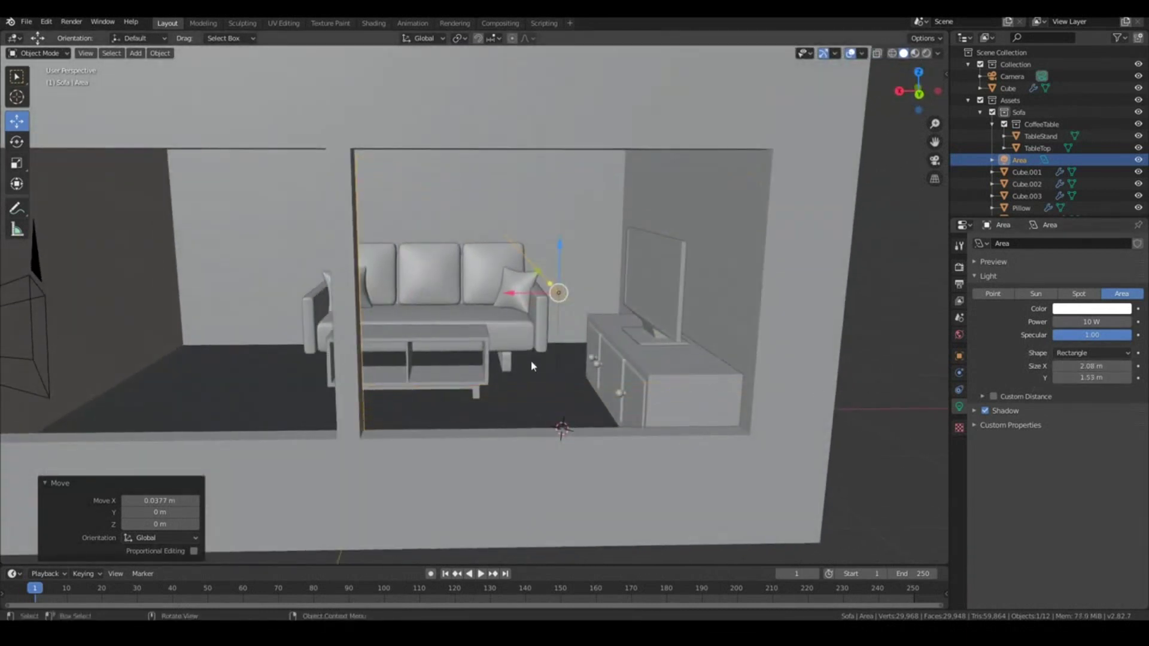
middle_drag(532, 361, 611, 353)
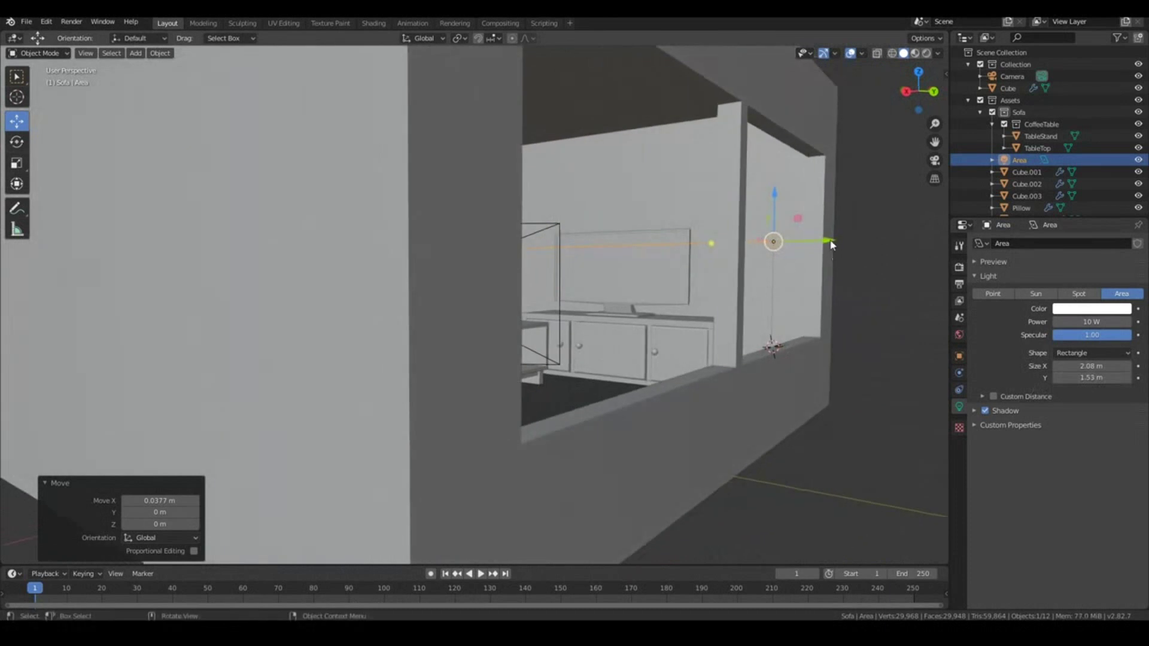
drag(831, 244, 854, 252)
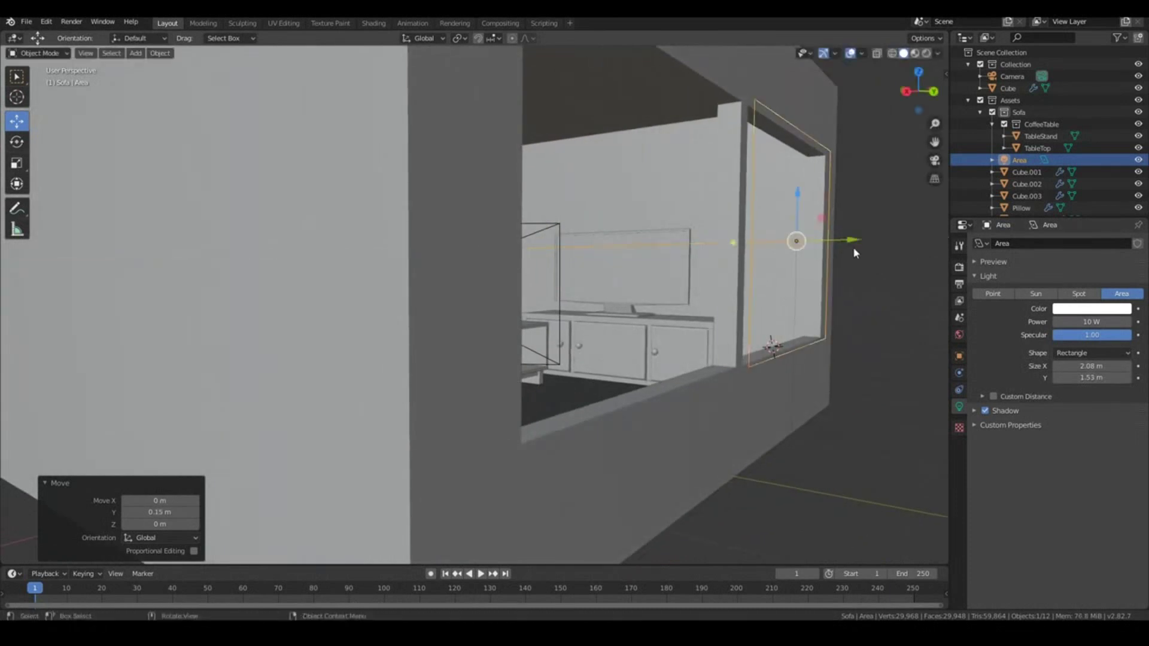
middle_drag(801, 392, 684, 382)
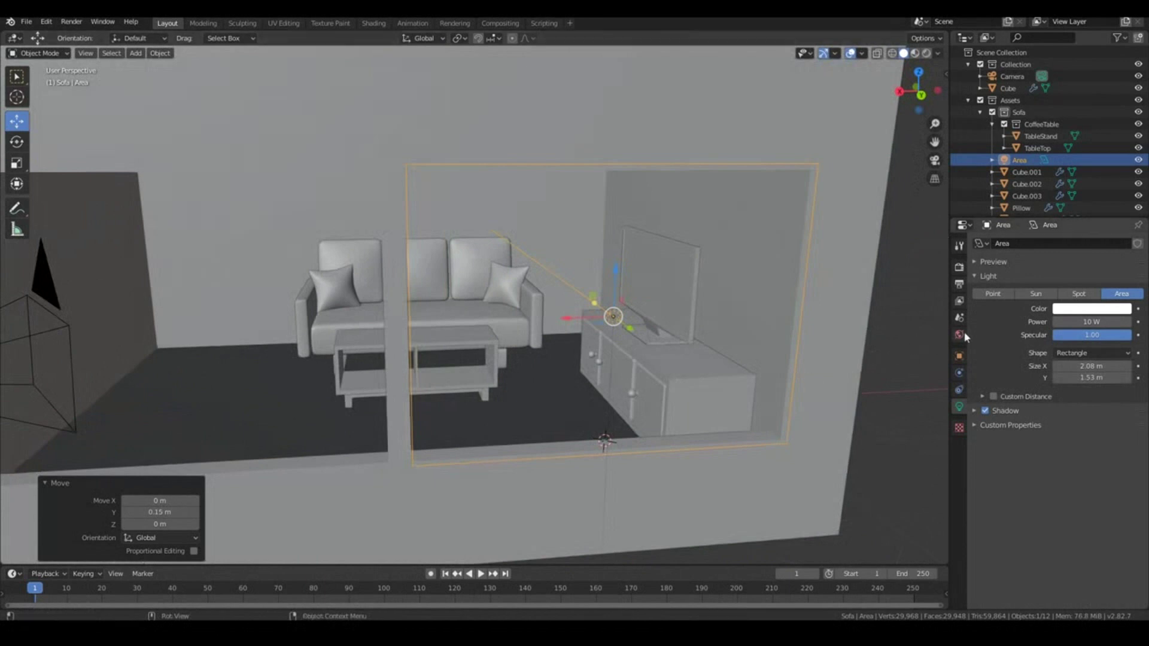
- Tint the area light's color a very pale blue
click(1063, 309)
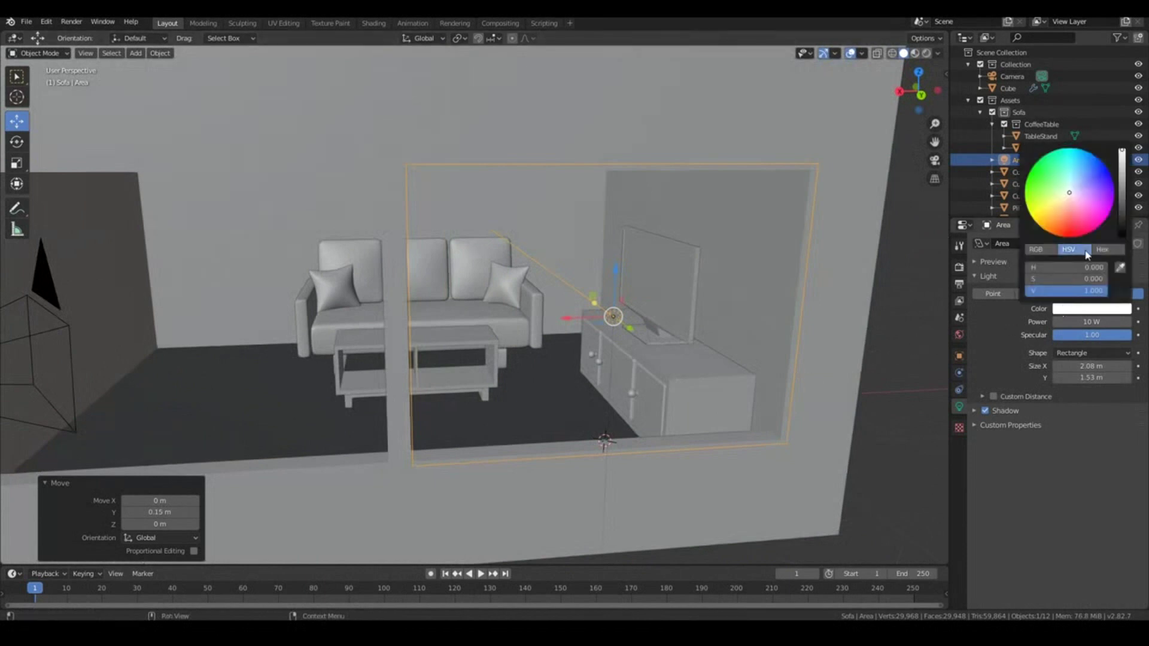
click(1071, 194)
click(1069, 190)
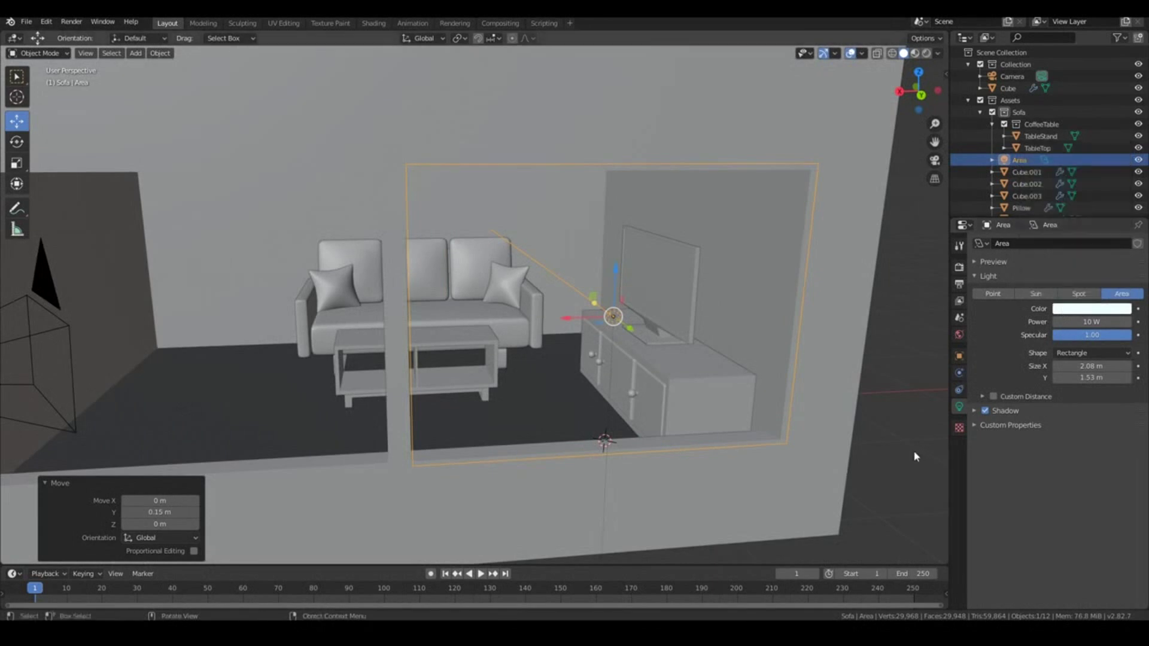
- Show the camera view in rendered shading and set the area light's power to 30 W
key(KP_0)
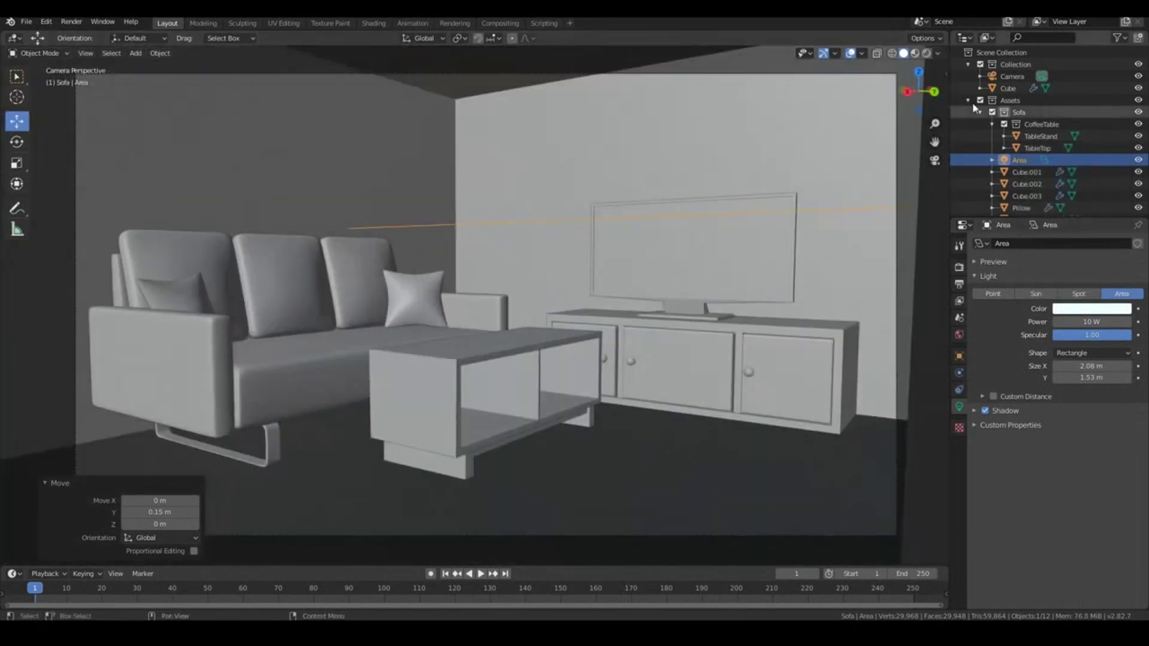
click(926, 53)
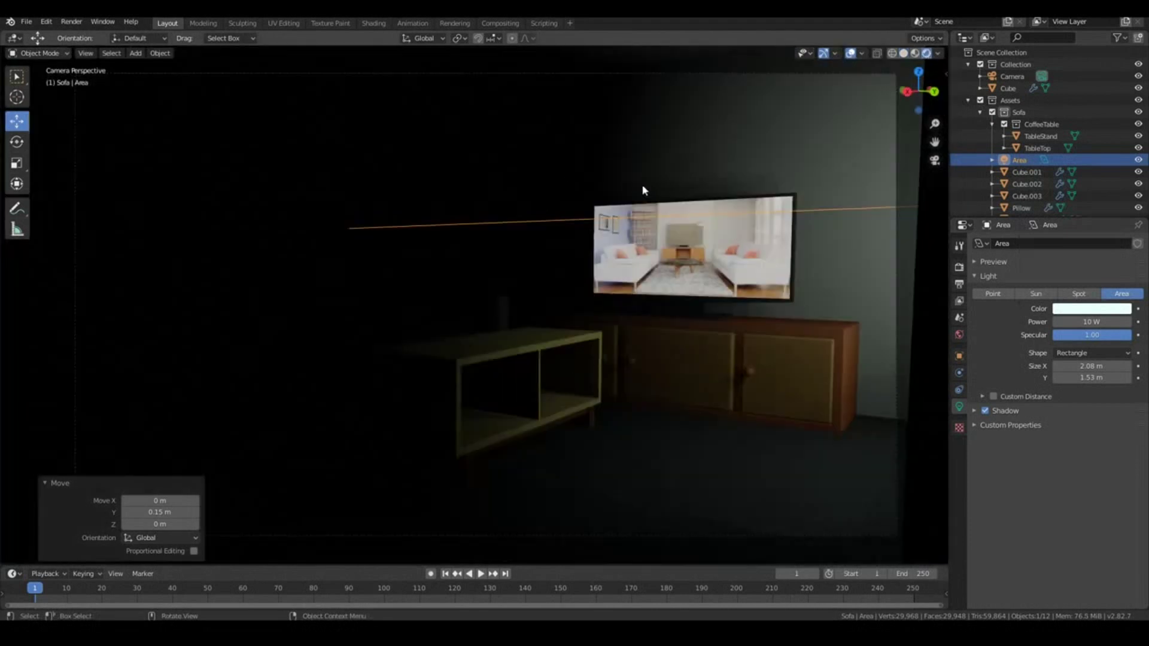
click(1071, 321)
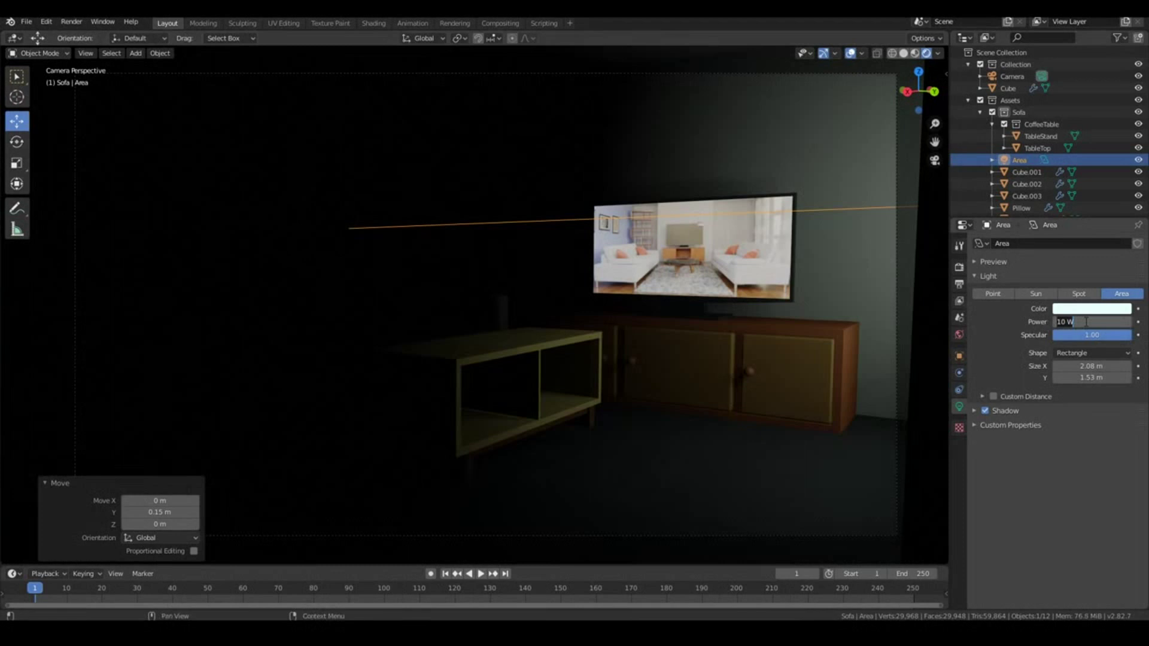
text(30)
key(Return)
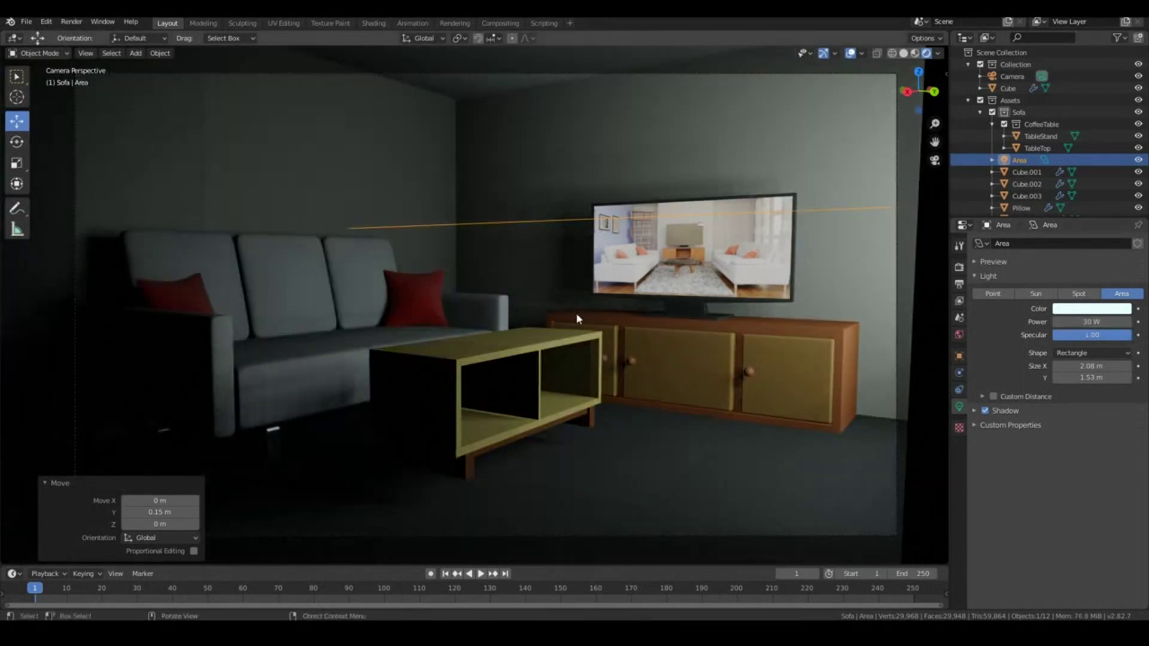
- Duplicate the area light and move the copy about 2.22 m along global X to cover the other window
middle_drag(634, 360, 567, 386)
scroll(651, 381, down, 5)
scroll(620, 386, down, 3)
scroll(566, 386, up, 4)
scroll(567, 386, up, 3)
shift+middle_drag(564, 315, 717, 315)
scroll(688, 357, down, 2)
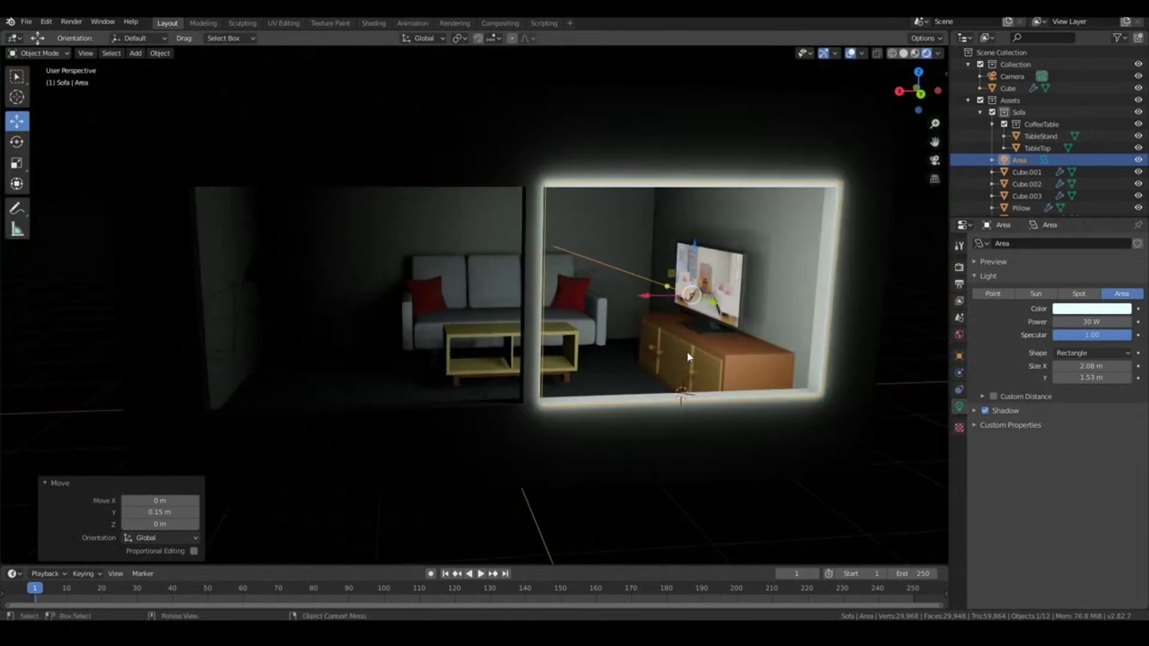
key(Delete)
click(160, 52)
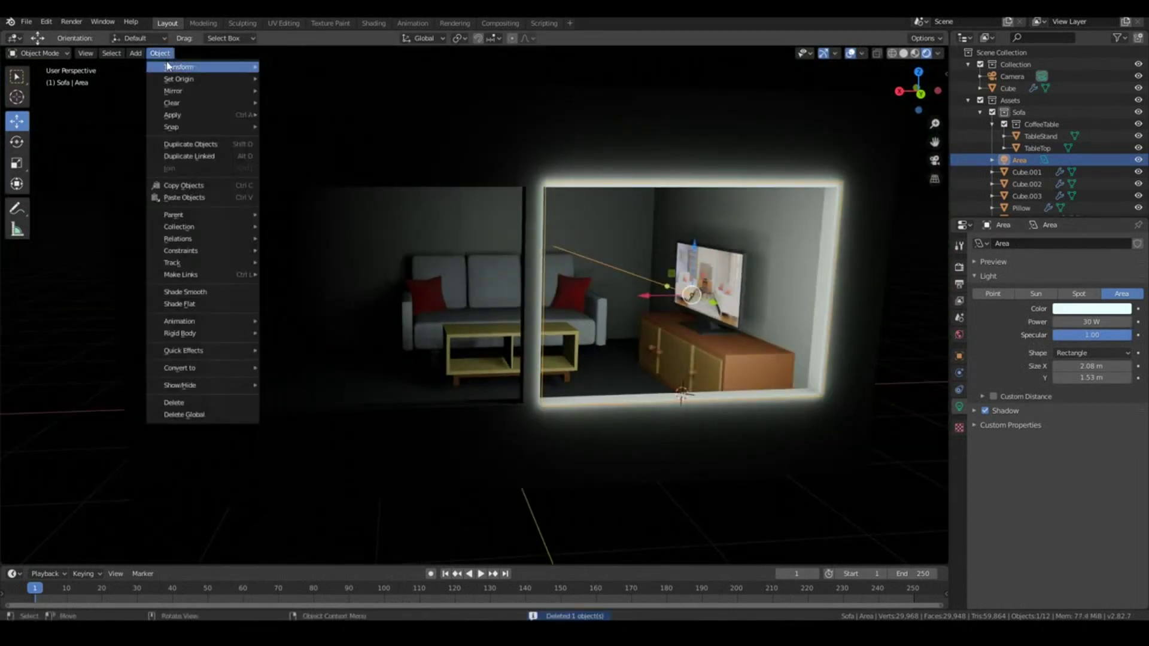
click(184, 147)
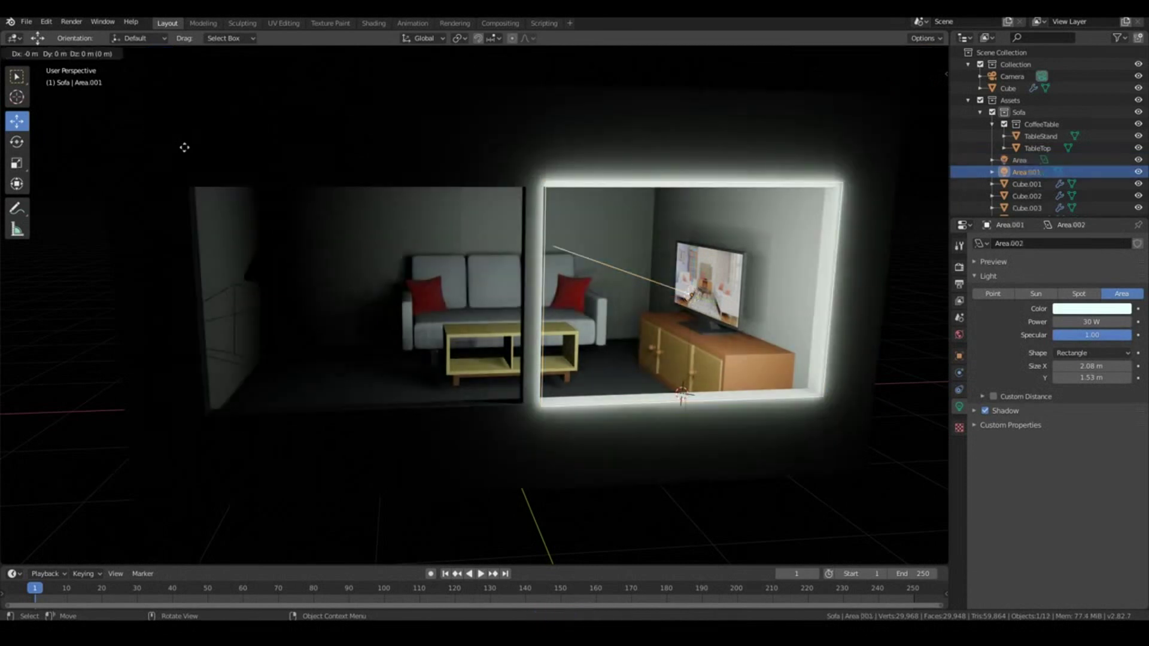
key(x)
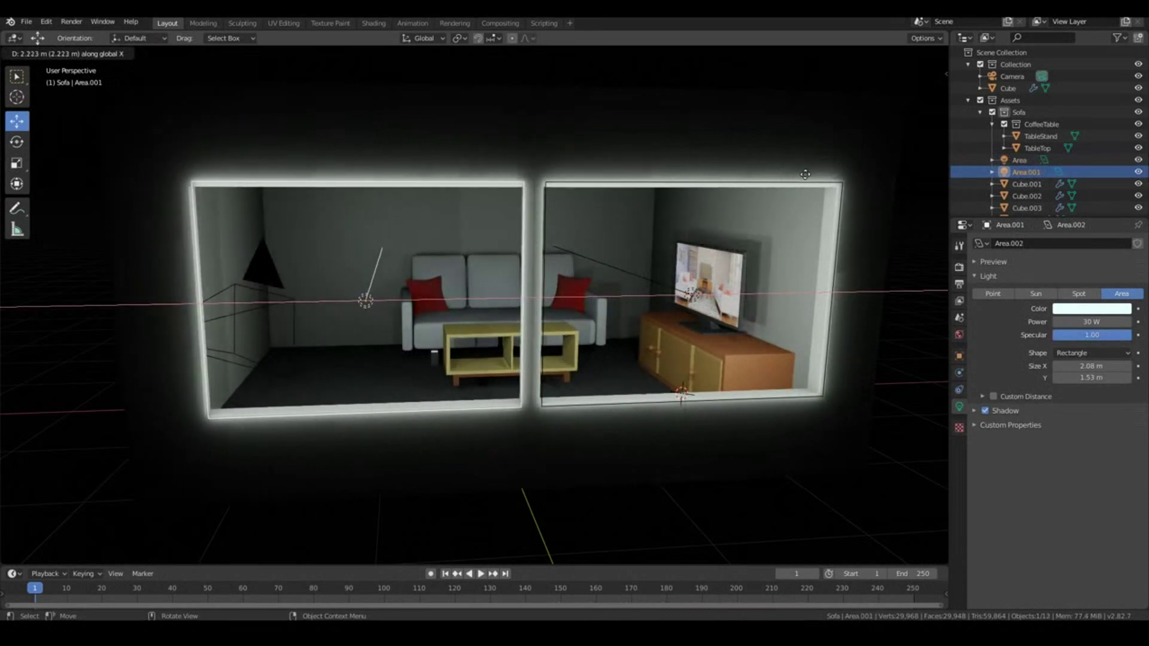
click(804, 174)
- Set the power of both window area lights to 10 W
middle_drag(366, 311, 415, 328)
key(KP_0)
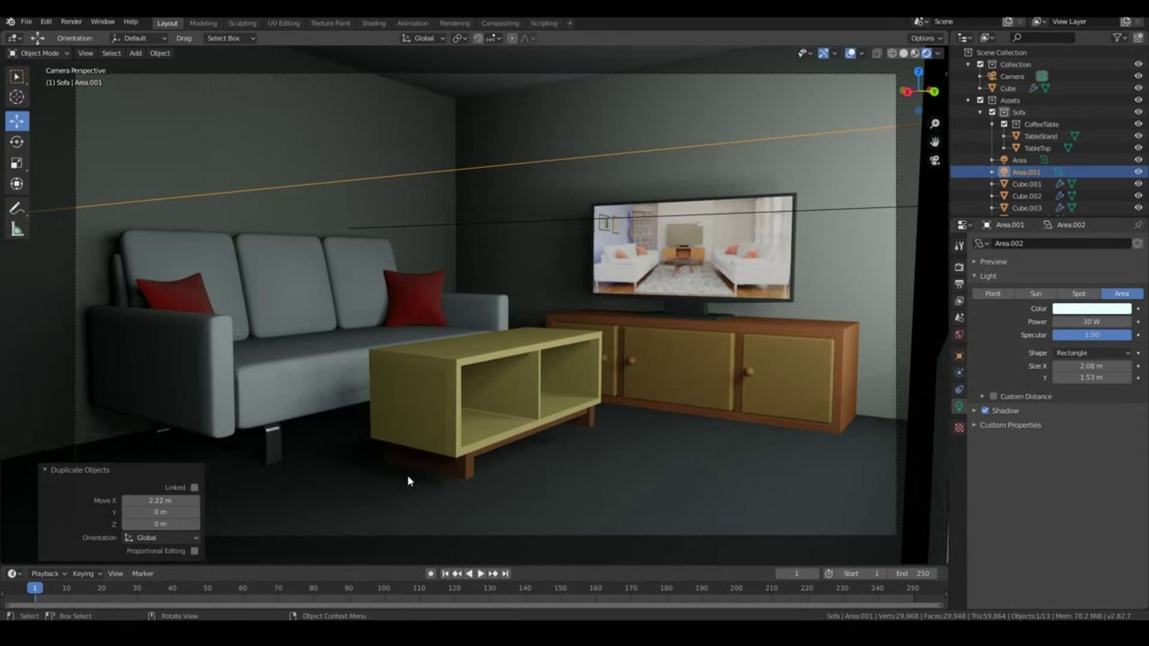
click(1091, 321)
text(10)
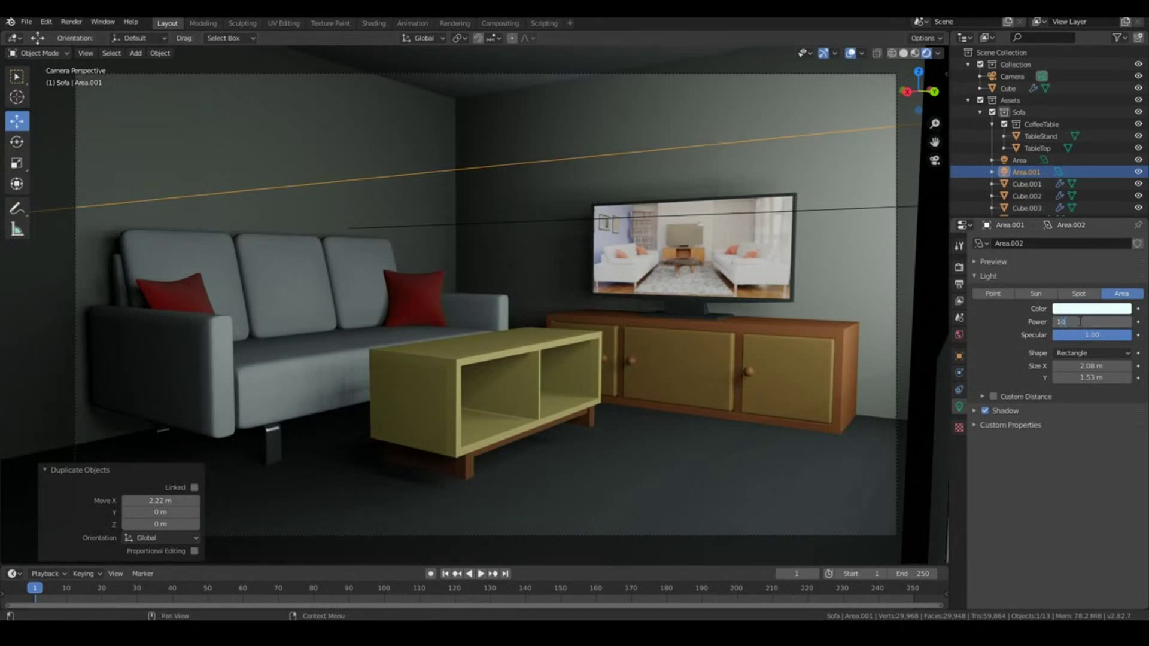
key(Return)
middle_drag(584, 302, 669, 363)
click(680, 462)
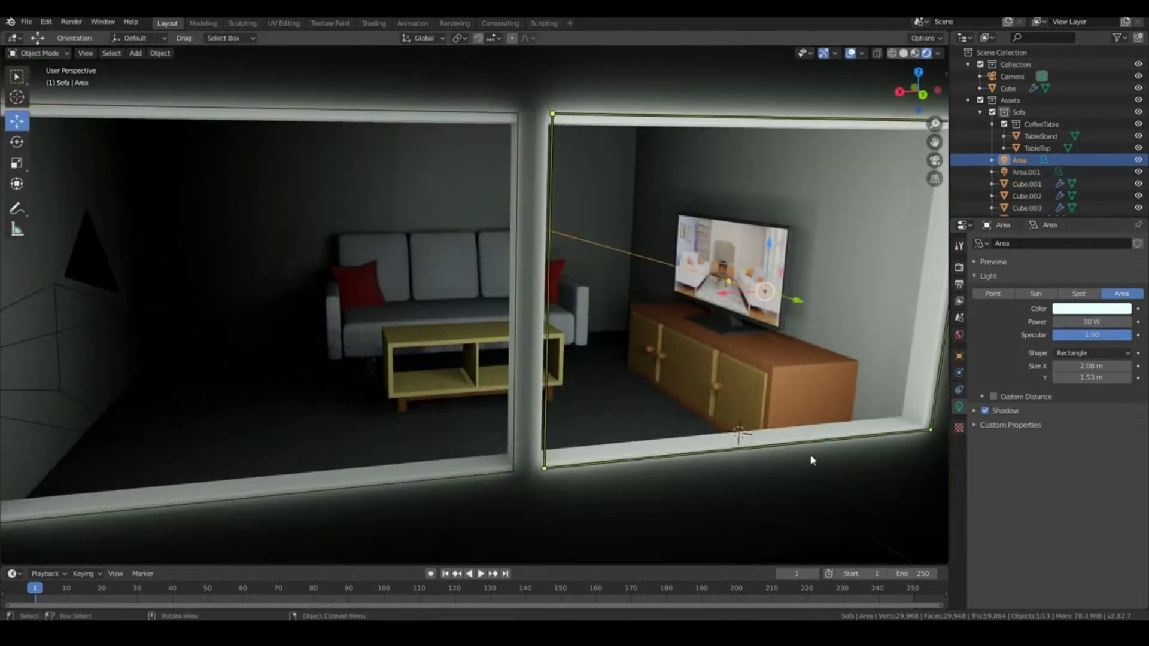
click(1096, 322)
key(Return)
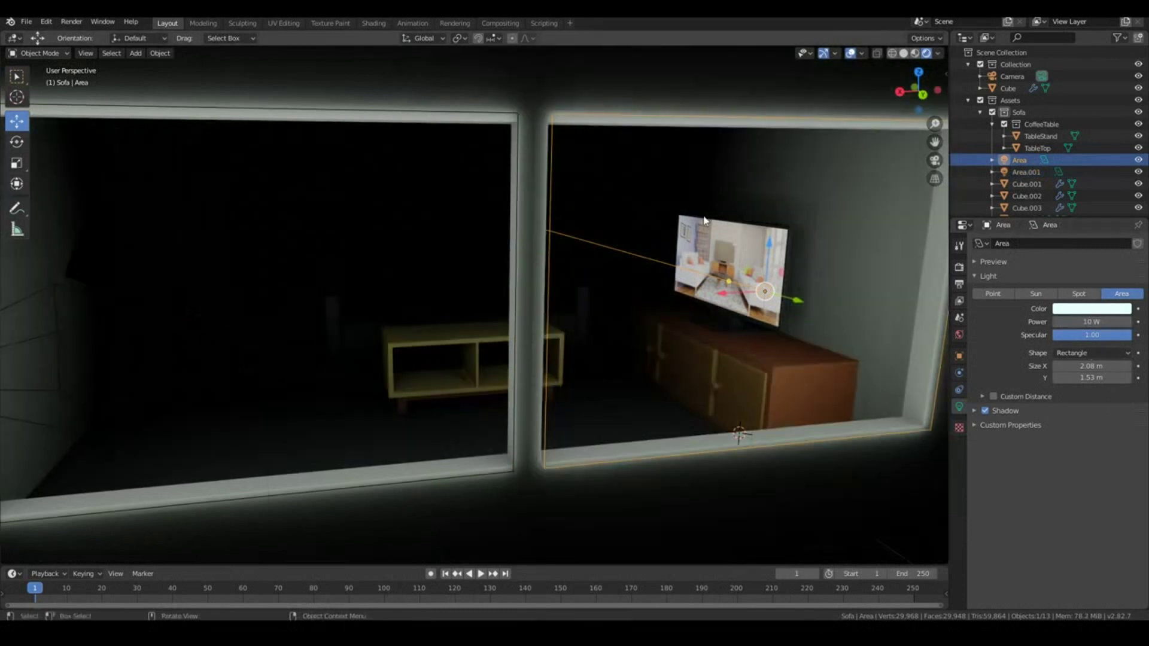
- Set the power of both window area lights to 15 W, checking the brightness through the camera
key(KP_0)
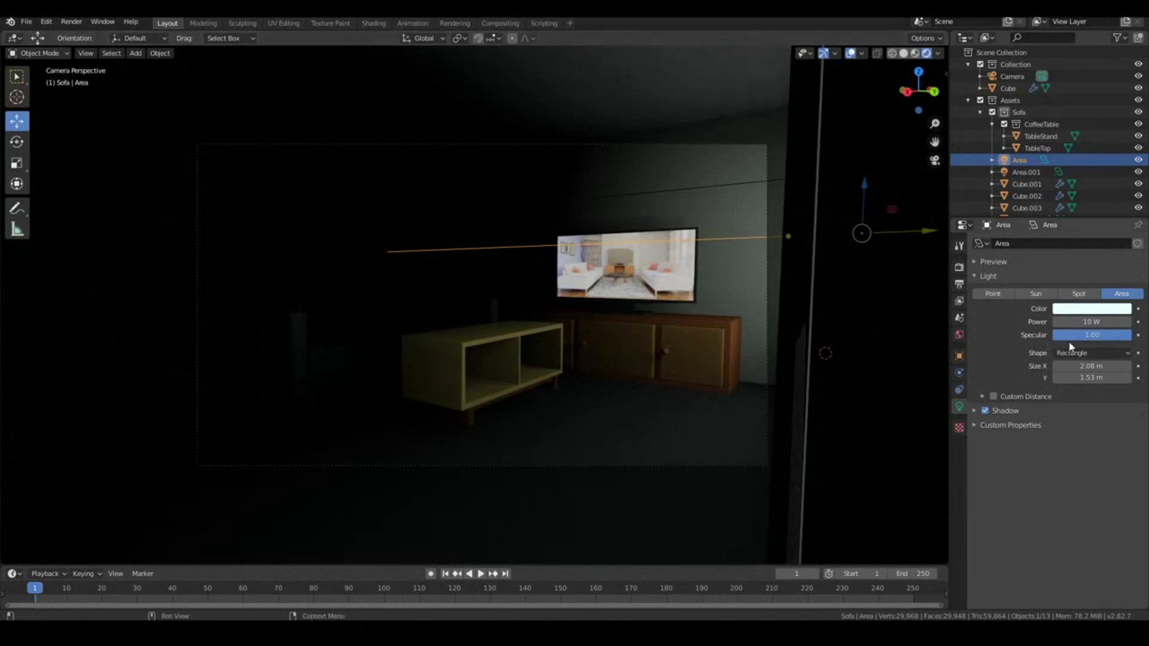
double_click(1087, 322)
text(15)
key(Return)
middle_drag(937, 314, 626, 278)
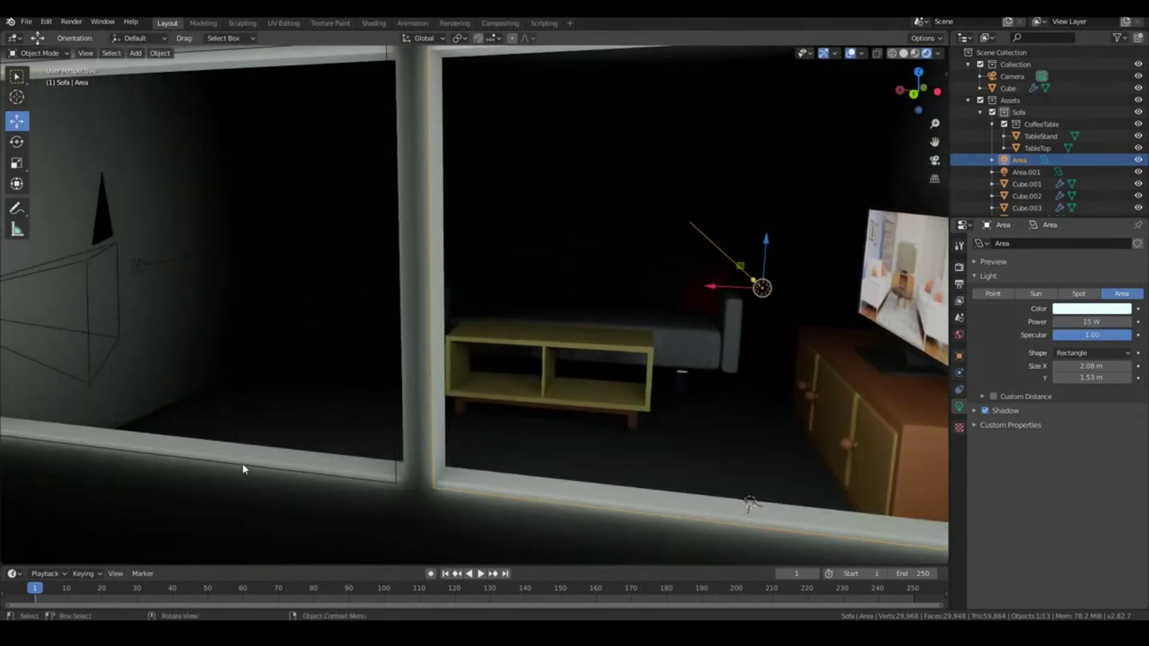
click(137, 265)
double_click(1087, 322)
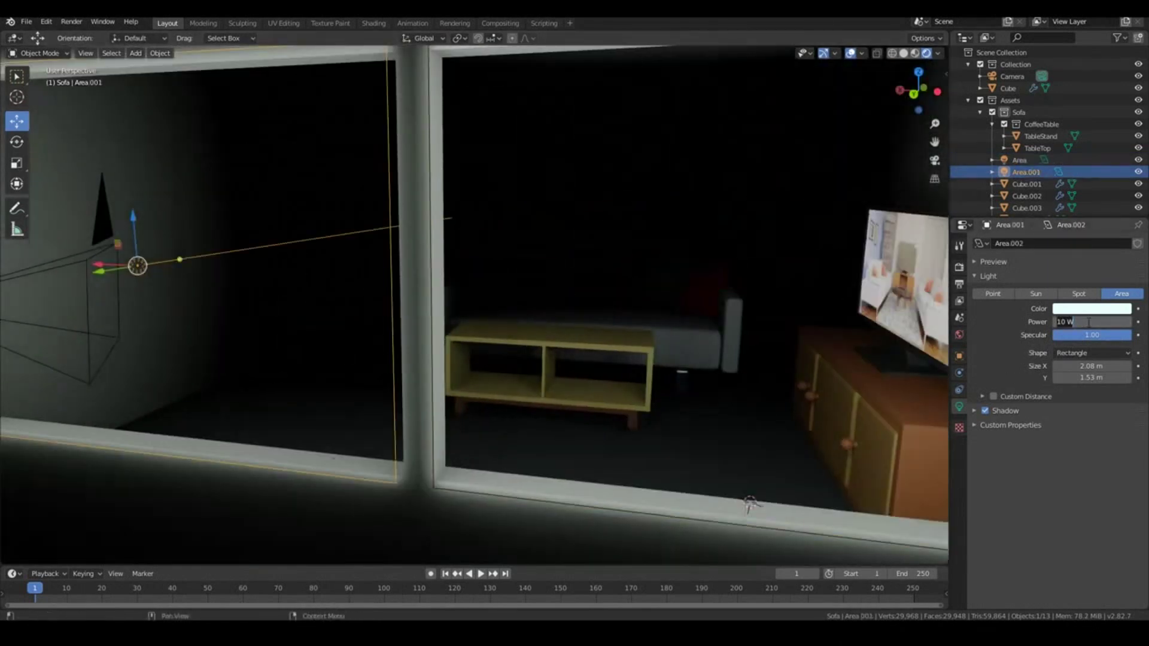
text(15)
key(Return)
- Examine the room's rendered lighting through the camera and from outside the windows
middle_drag(365, 256, 435, 248)
key(KP_0)
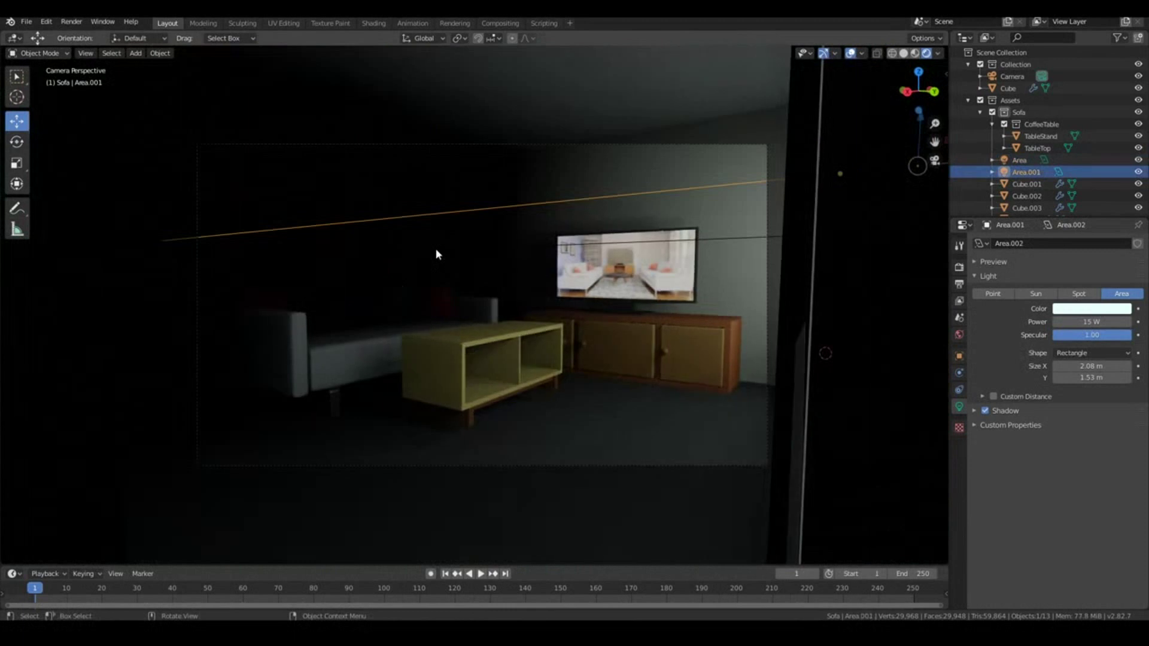
scroll(436, 249, up, 2)
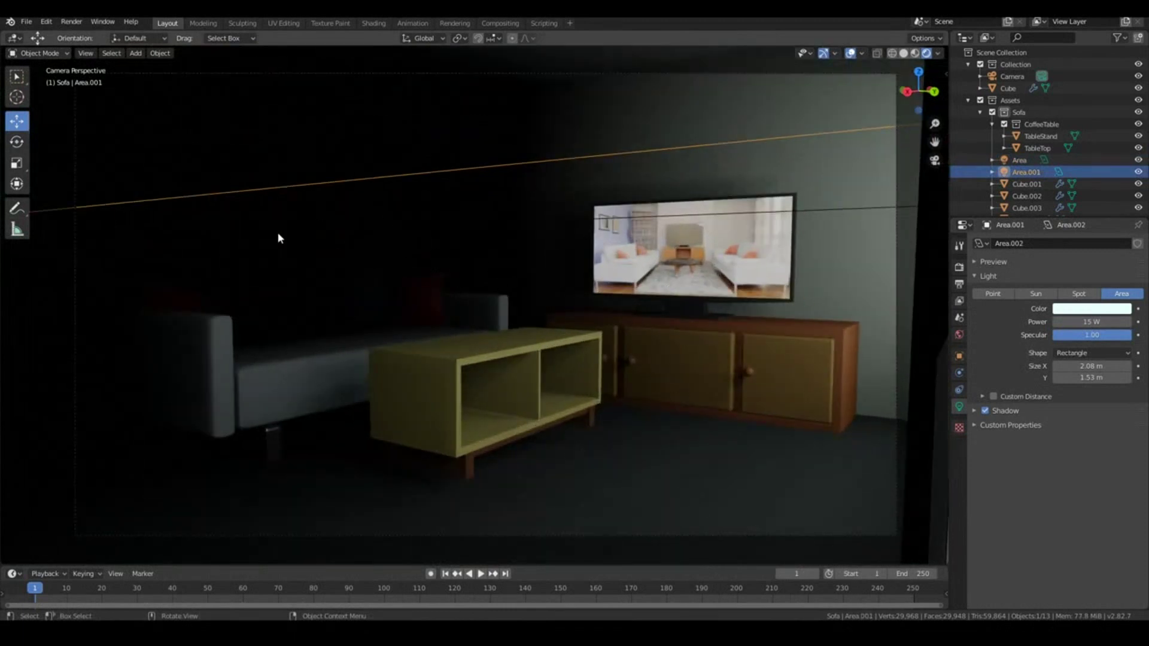
scroll(418, 264, down, 3)
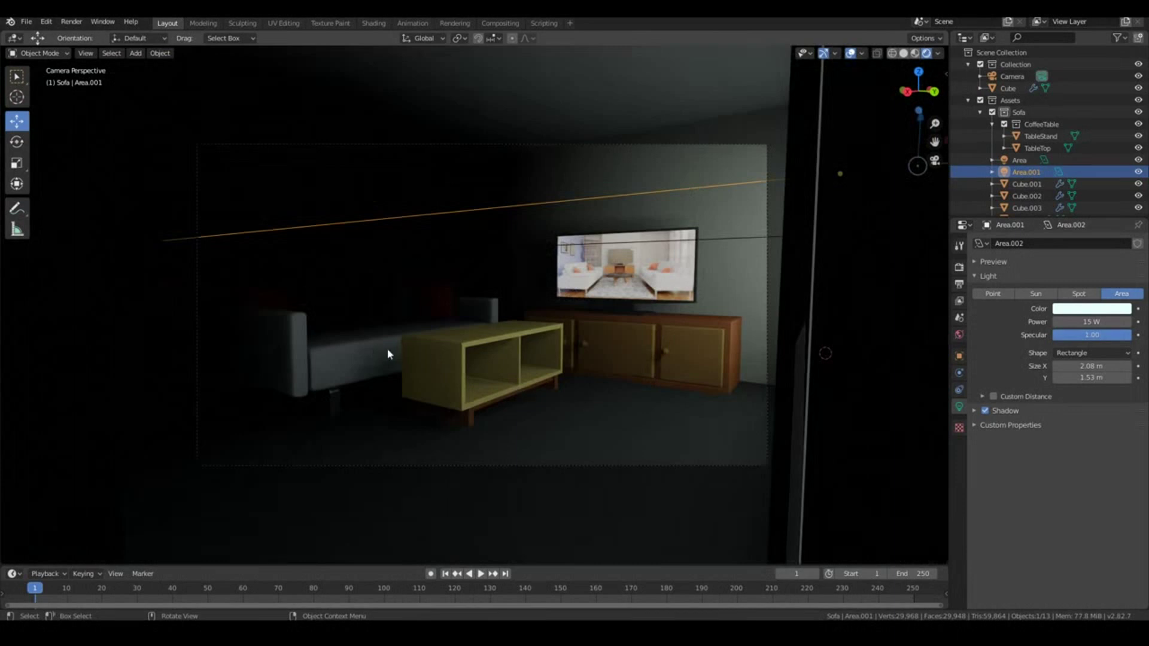
scroll(672, 306, up, 2)
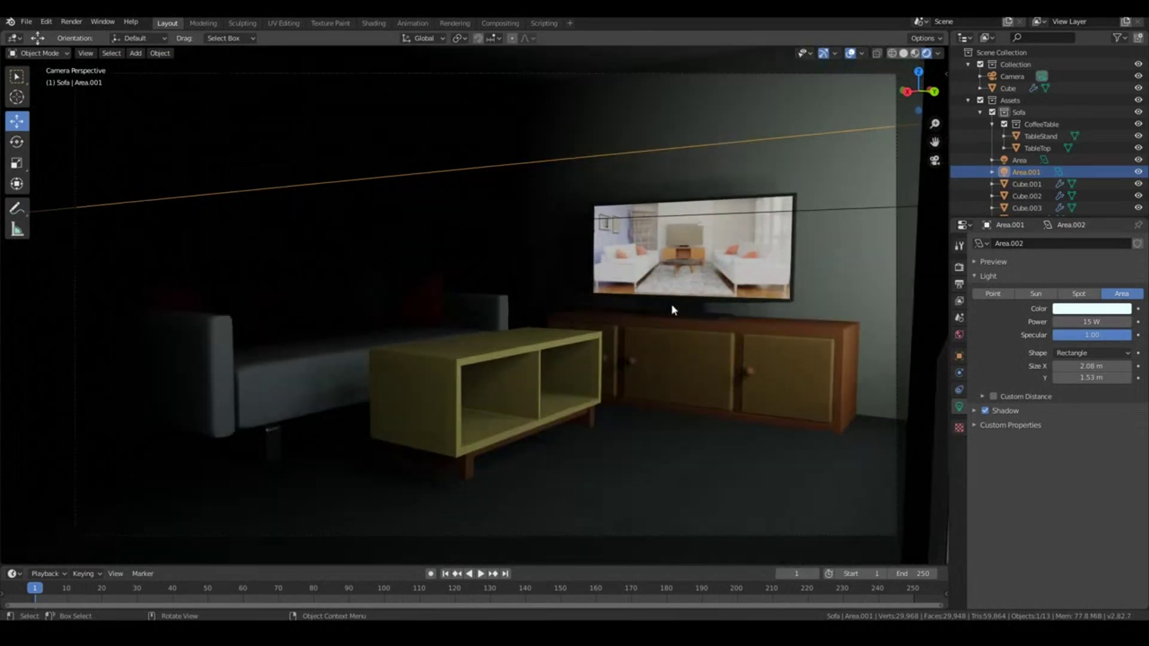
middle_drag(738, 347, 664, 346)
middle_drag(543, 340, 570, 346)
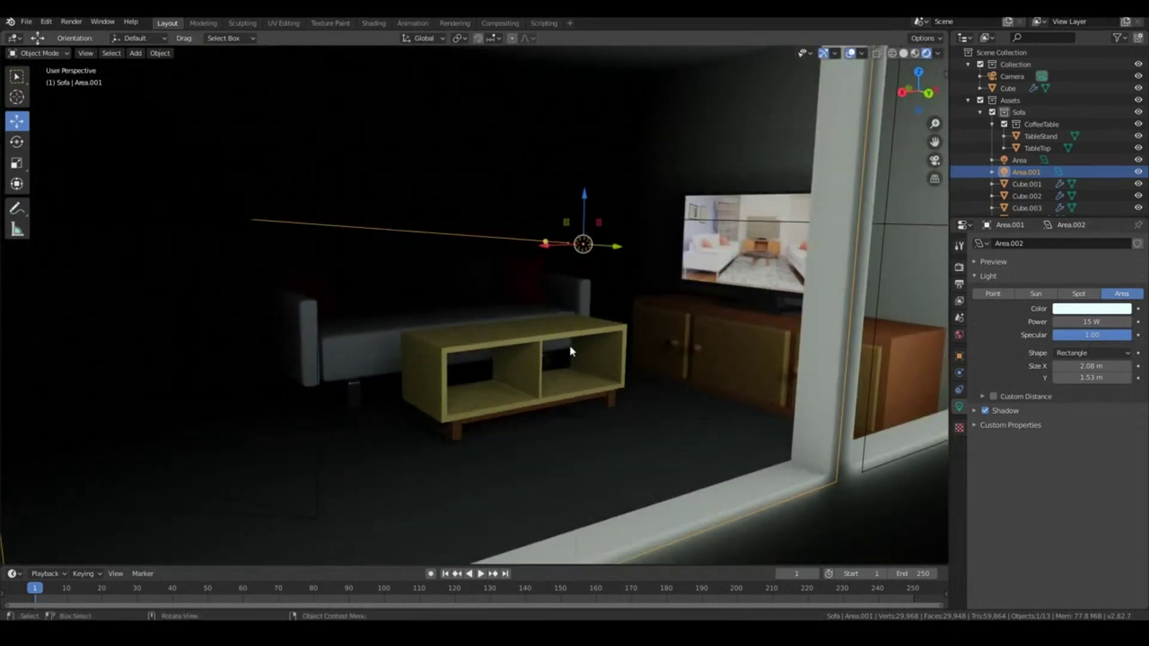
key(KP_0)
key(KP_0)
scroll(417, 410, down, 5)
scroll(416, 252, up, 3)
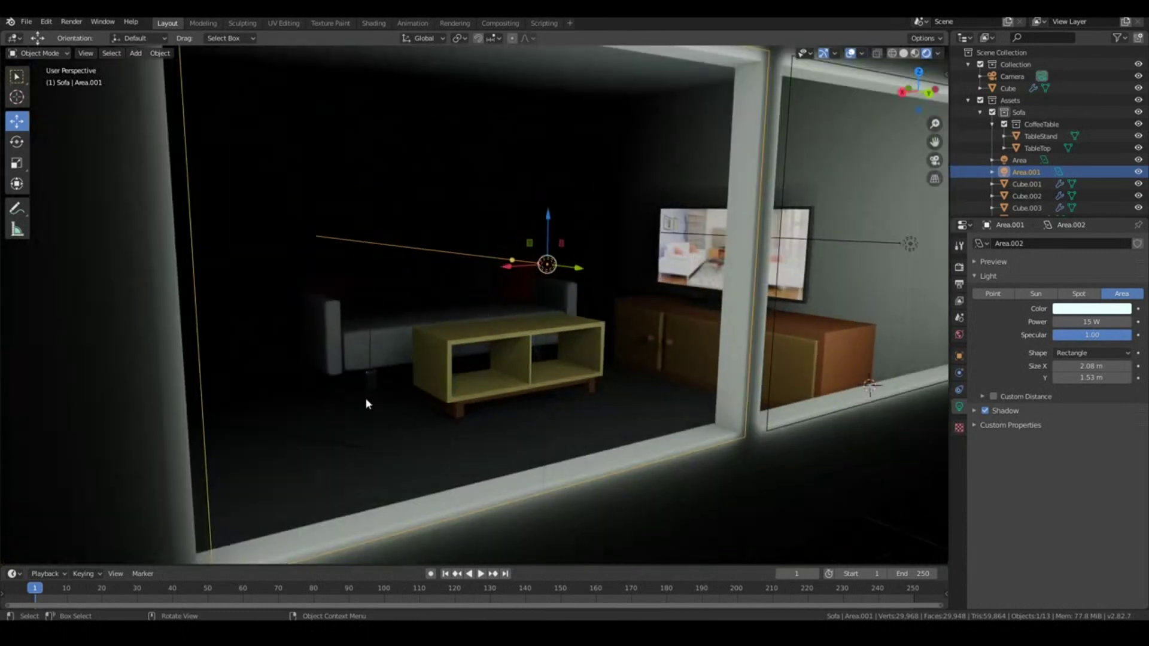
- Add a Sun light and move it outside the building, above and in front of the windows
scroll(640, 289, down, 6)
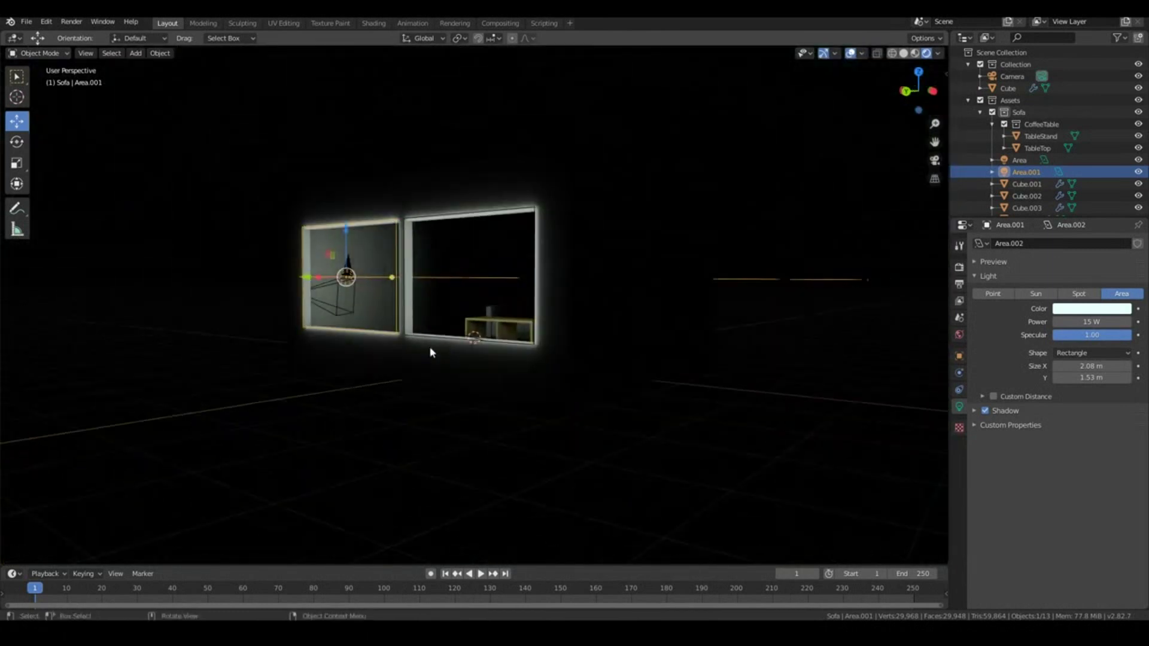
middle_drag(430, 351, 409, 343)
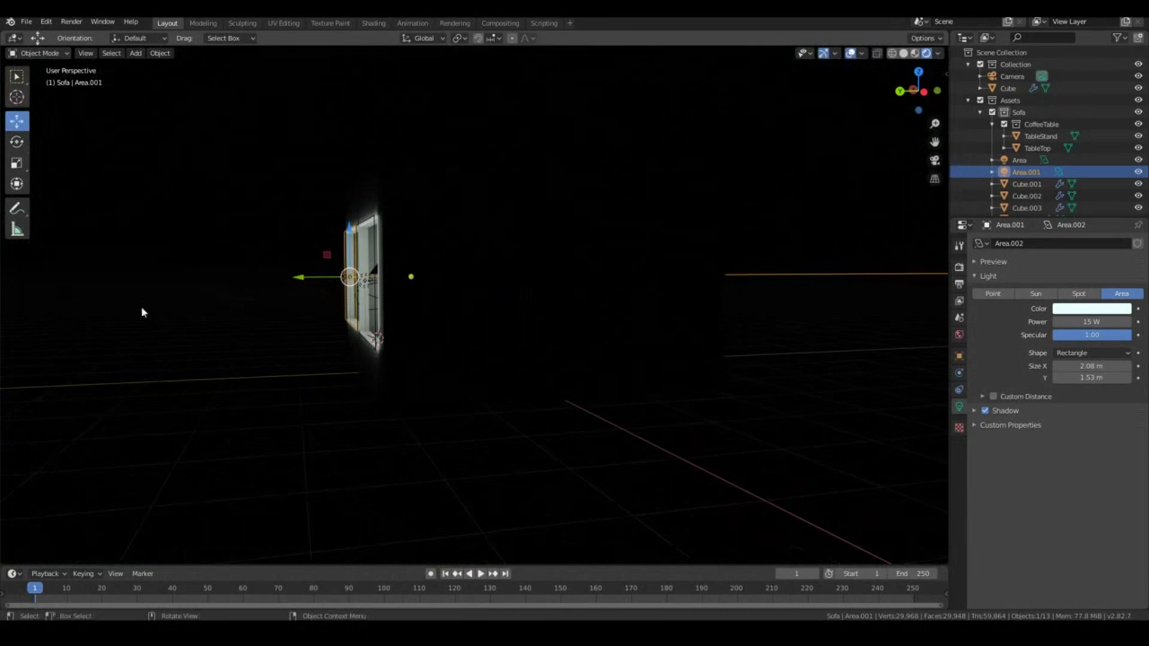
key(shift+a)
click(136, 53)
mouse_move(198, 204)
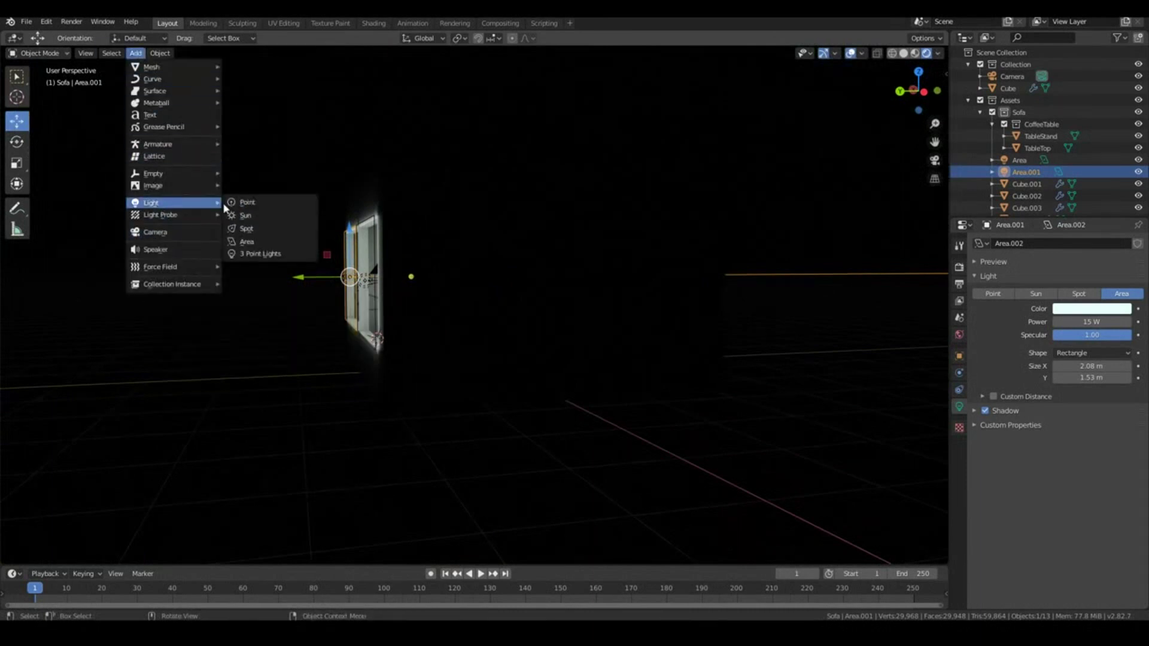
click(270, 220)
key(g)
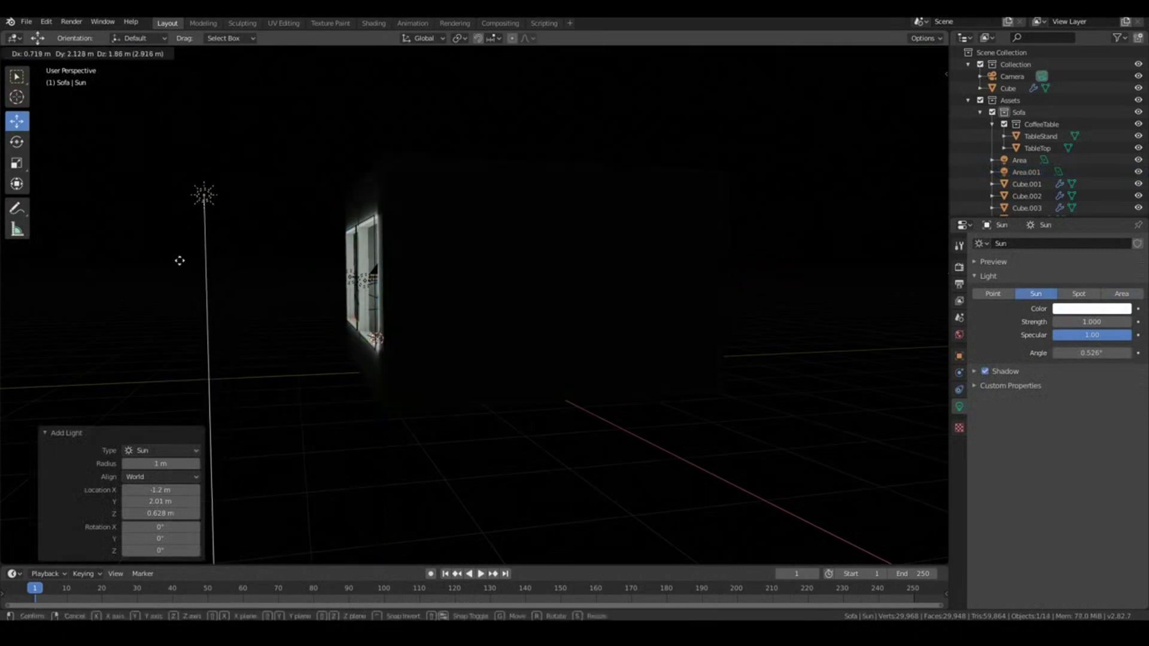
click(167, 228)
- Rotate the sun about -59.6° in the side view to aim at the windows, and about -7.34° around global X
key(r)
click(440, 264)
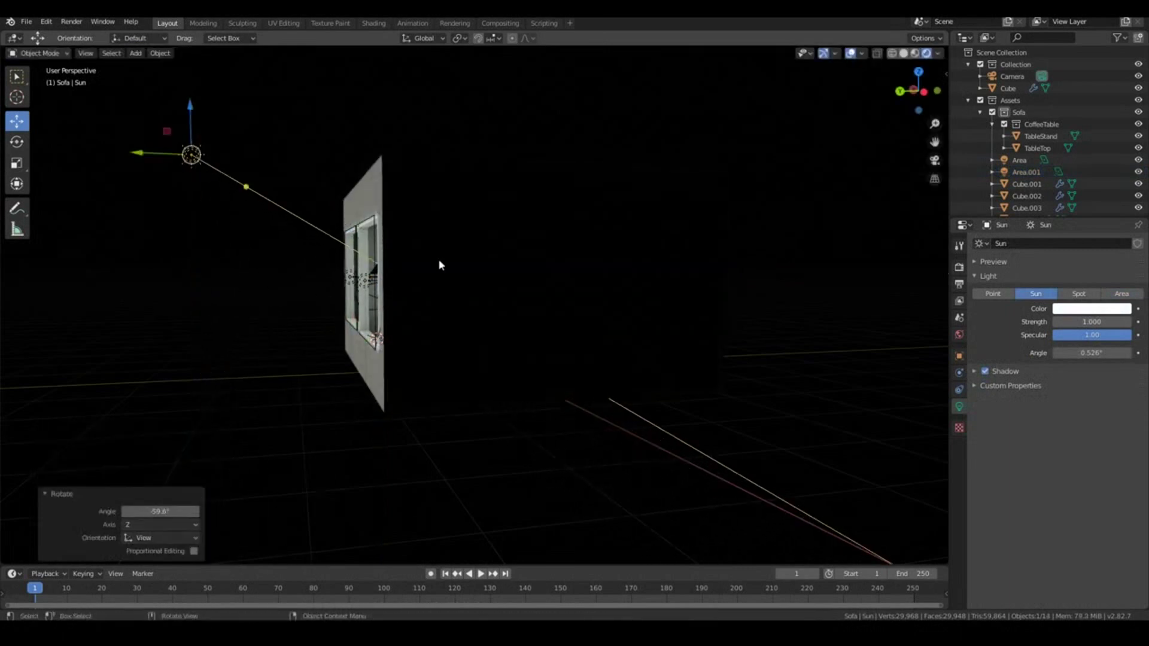
middle_drag(441, 263, 445, 299)
click(18, 142)
middle_drag(498, 256, 562, 246)
drag(791, 150, 774, 186)
- Rotate the sun light about -22° around global Z so it shines diagonally through the windows
middle_drag(774, 186, 712, 479)
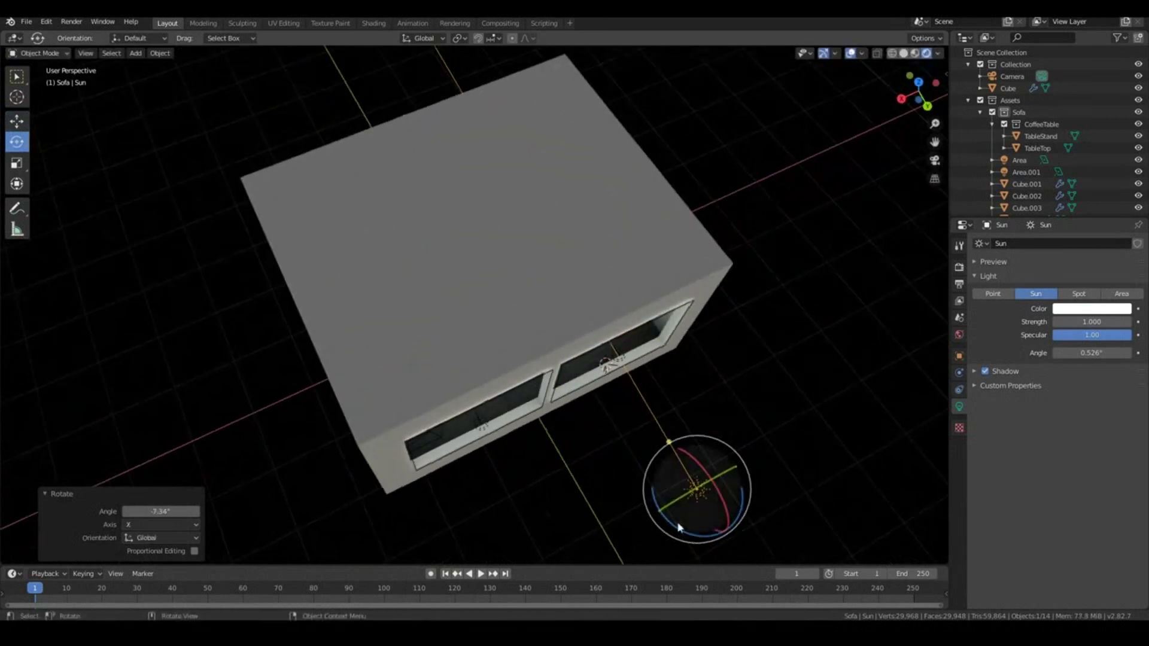
drag(736, 515, 721, 525)
middle_drag(719, 518, 724, 443)
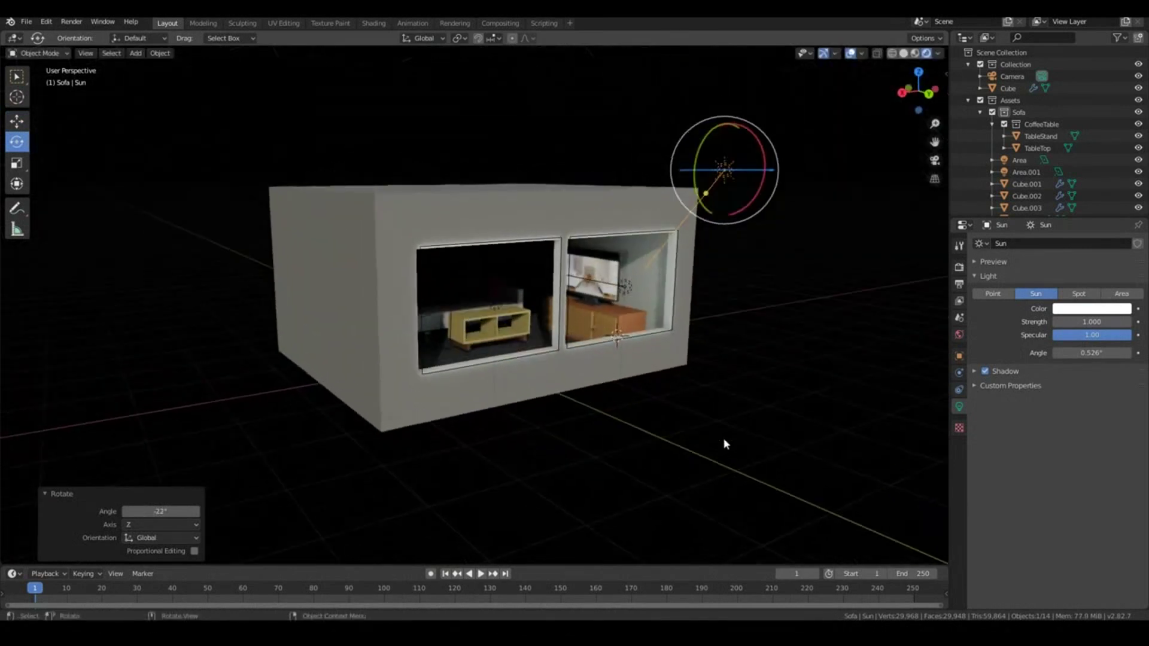
- Move the sun light outside the building by 1.07 m in X, 0.73 m in Y and -0.612 m in Z
middle_drag(660, 282, 718, 461)
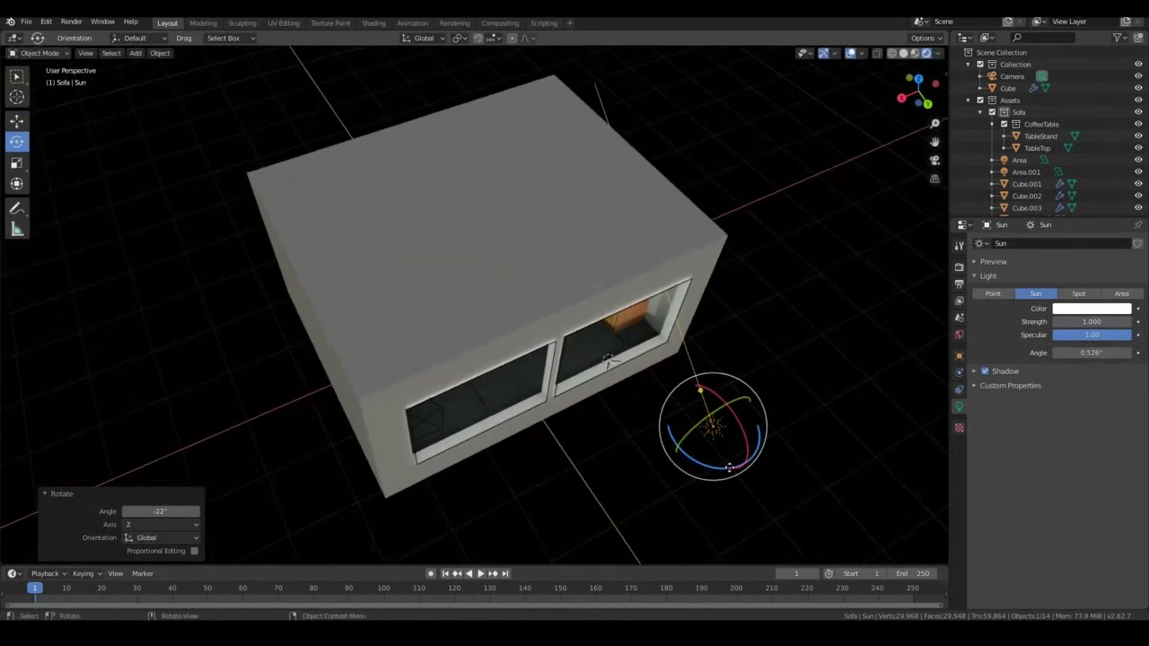
drag(726, 464, 730, 467)
middle_drag(730, 468, 491, 383)
scroll(491, 383, down, 5)
key(g)
click(287, 290)
middle_drag(287, 291, 407, 306)
key(KP_0)
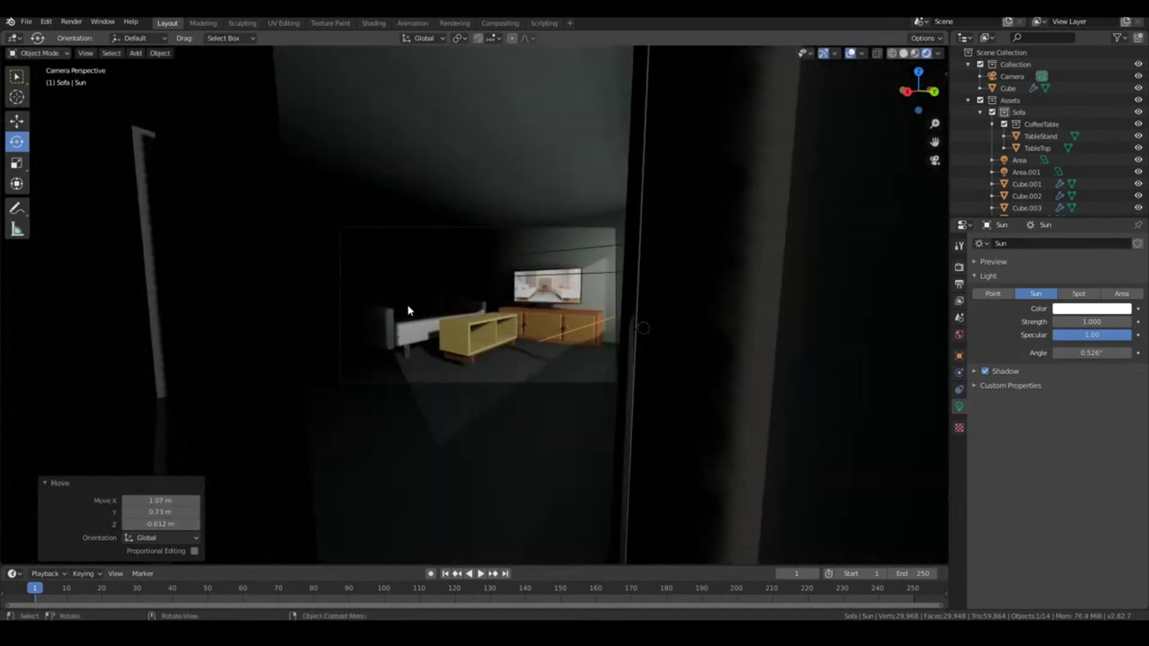
scroll(407, 306, up, 2)
scroll(409, 310, down, 4)
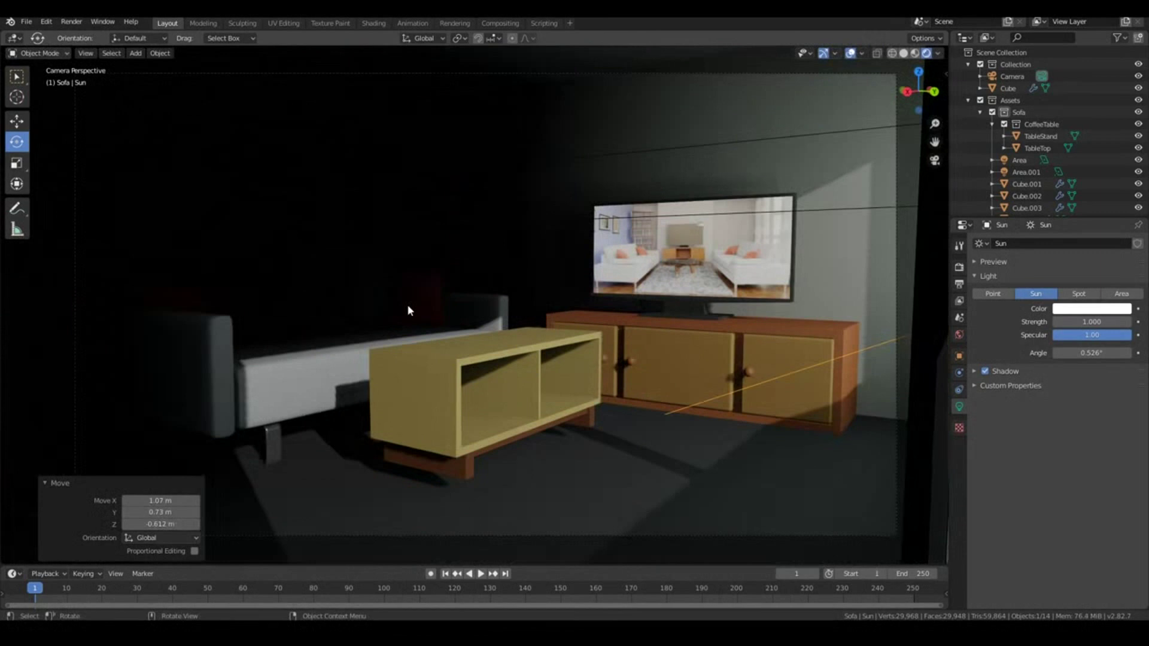
- Set the sun light's strength to 8 and tint its colour a very pale warm yellow
double_click(1076, 322)
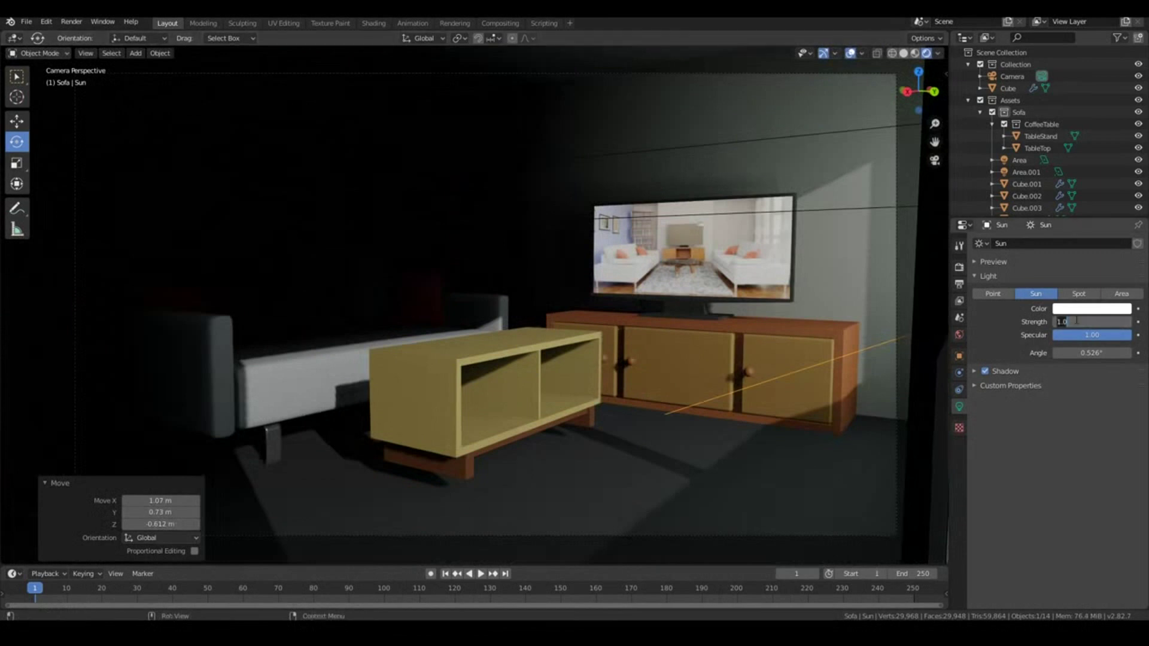
key(Return)
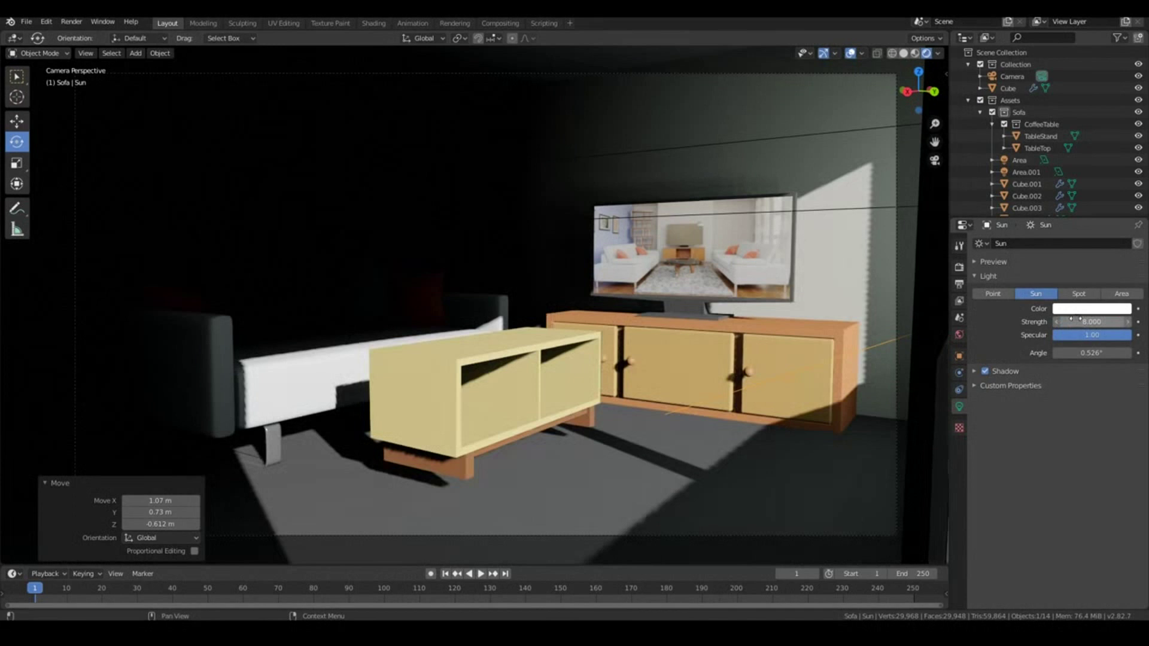
click(1081, 309)
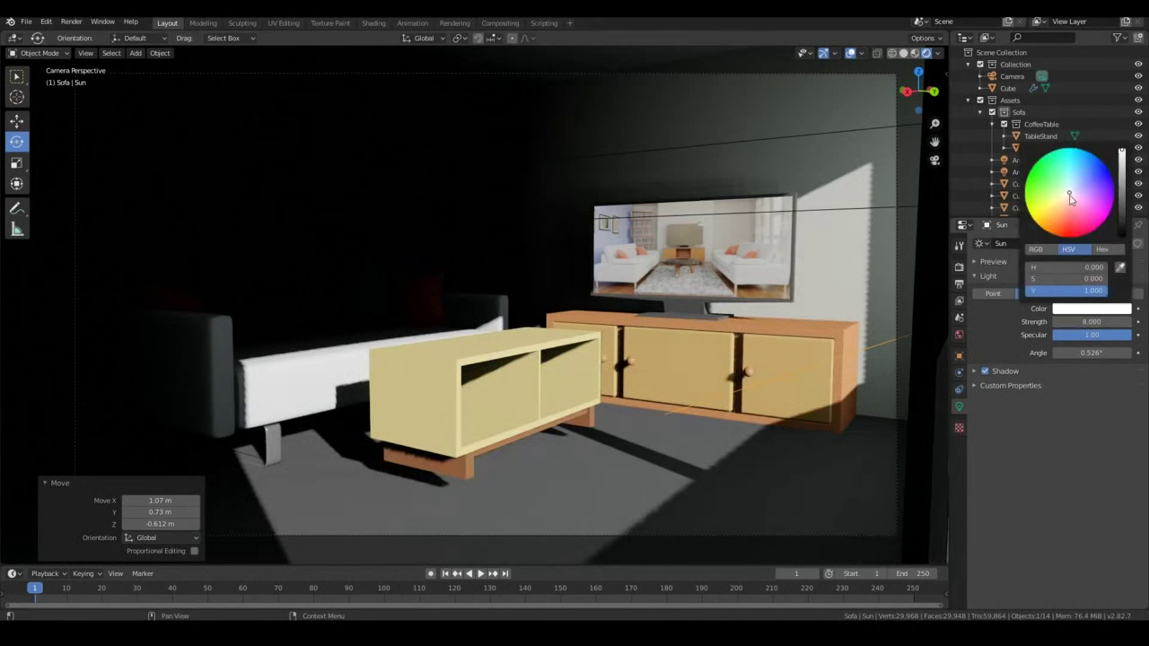
click(1068, 195)
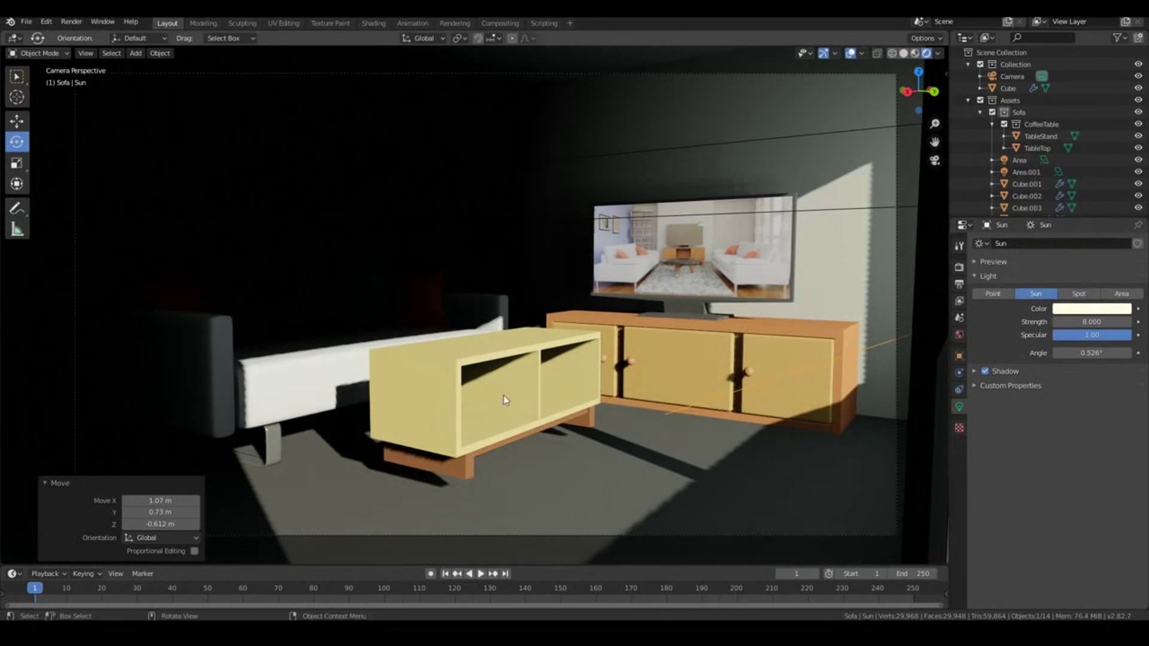
- Lower the coffee table's stand and top together by about 0.11 m along global Z onto the floor
scroll(581, 418, up, 2)
scroll(556, 437, down, 1)
click(450, 502)
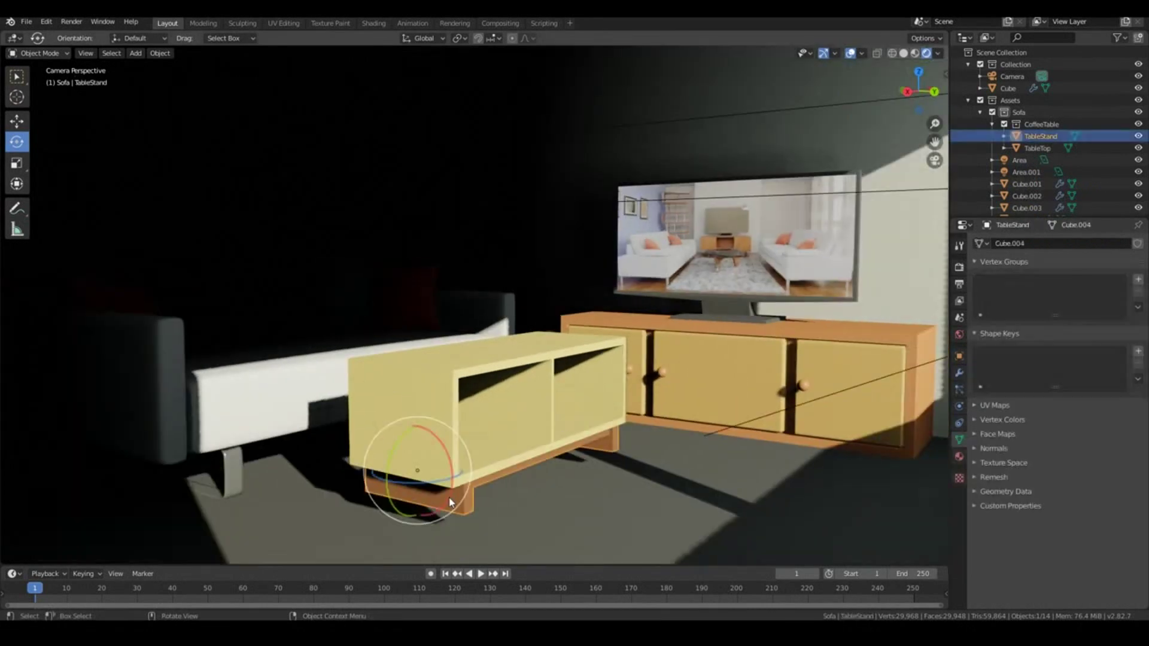
shift+click(458, 400)
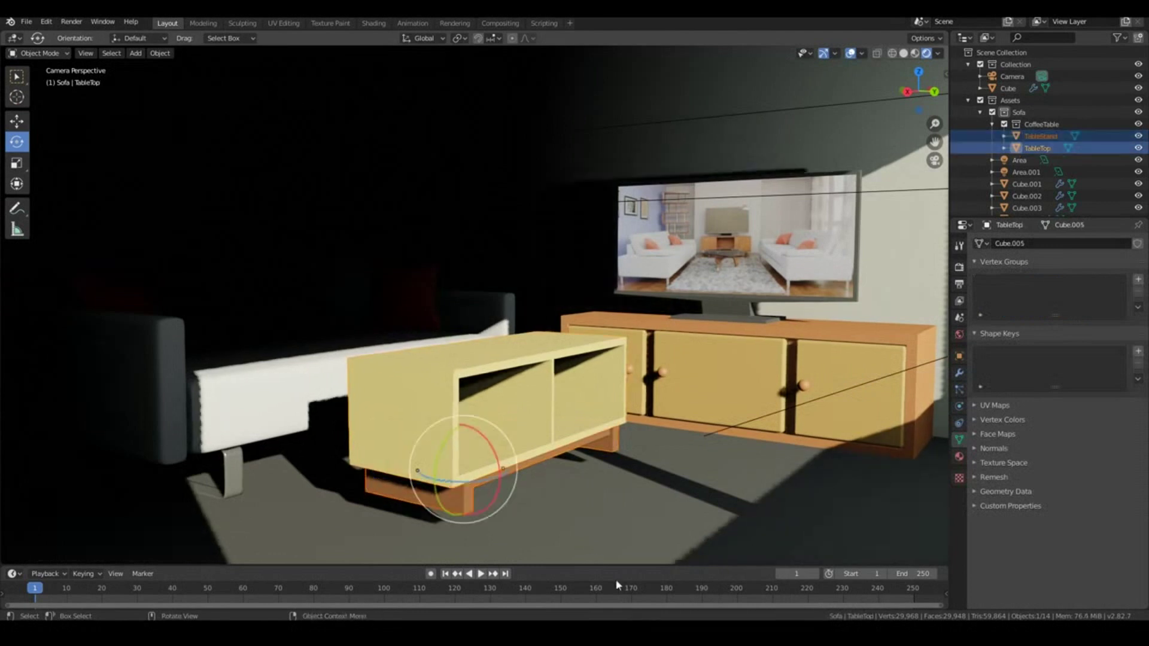
middle_drag(628, 552, 604, 488)
key(g)
key(z)
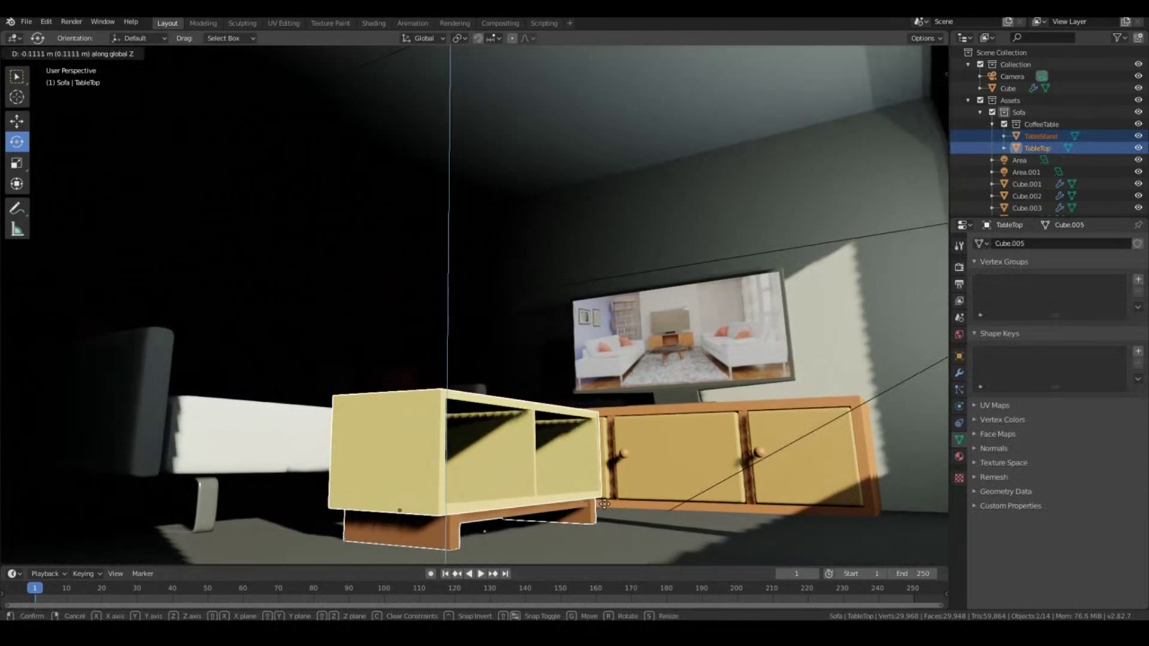
click(605, 504)
- Return to the camera view, deselect the coffee table and save the project file
middle_drag(604, 505, 546, 548)
key(KP_0)
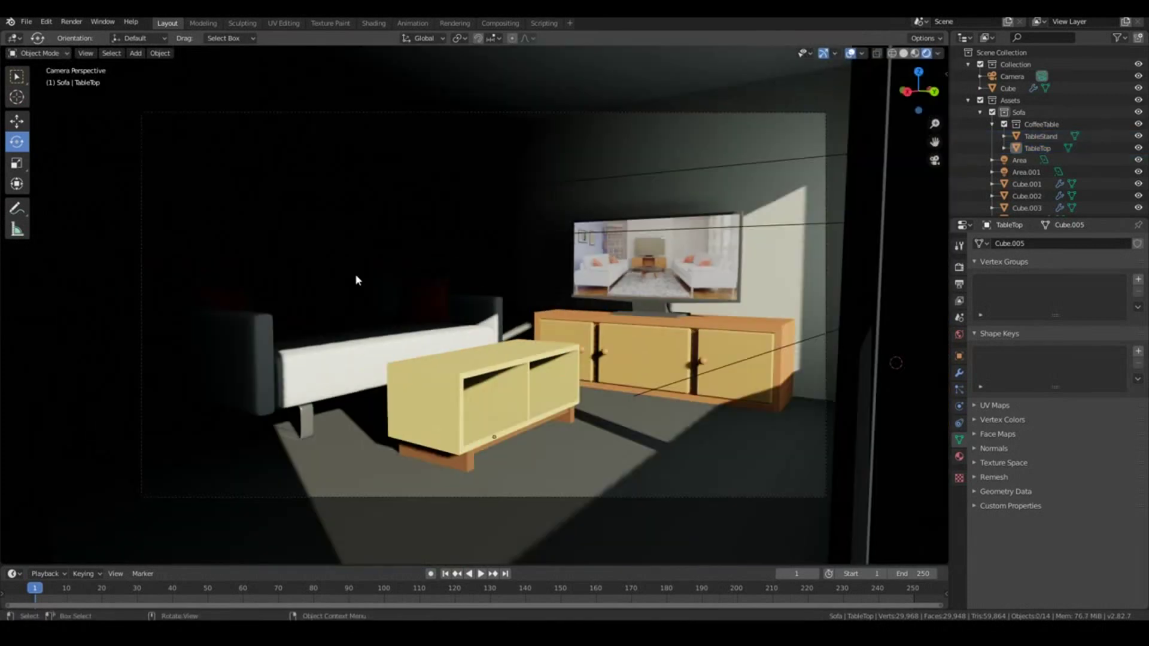
scroll(357, 280, up, 2)
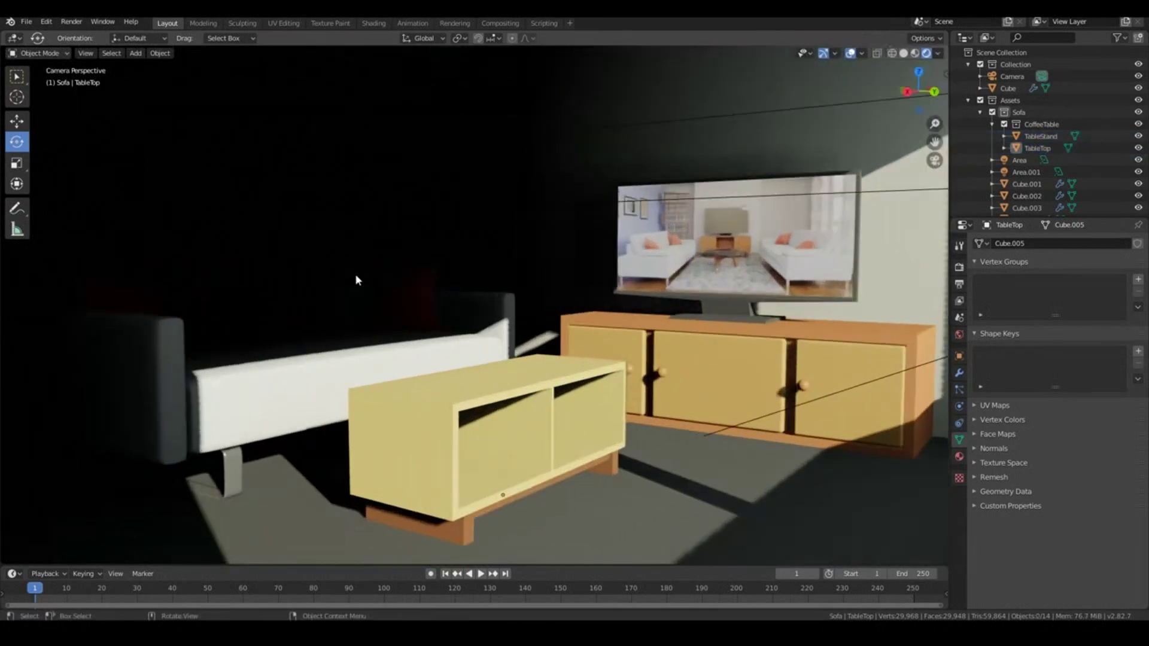
scroll(354, 274, down, 3)
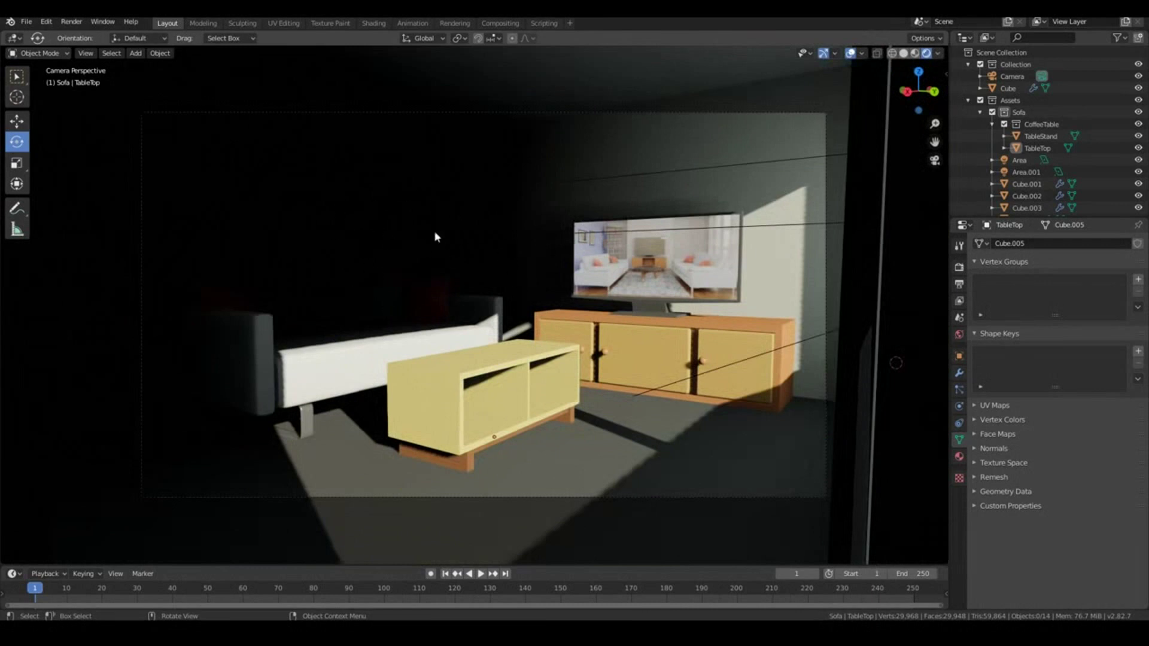
click(27, 22)
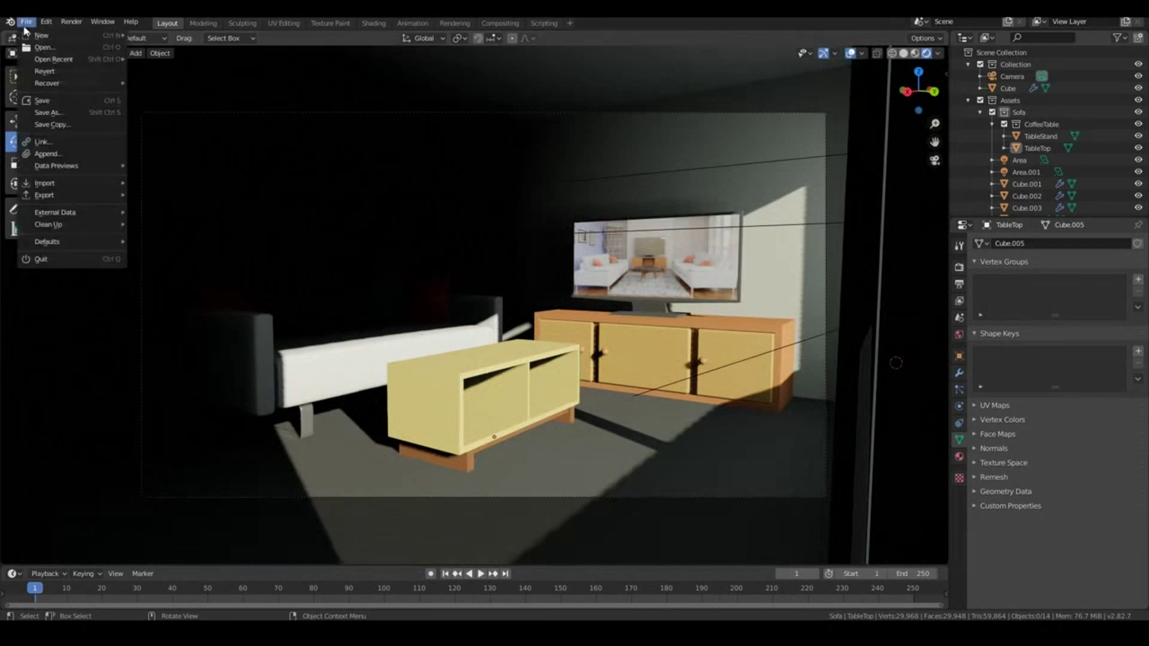
click(54, 102)
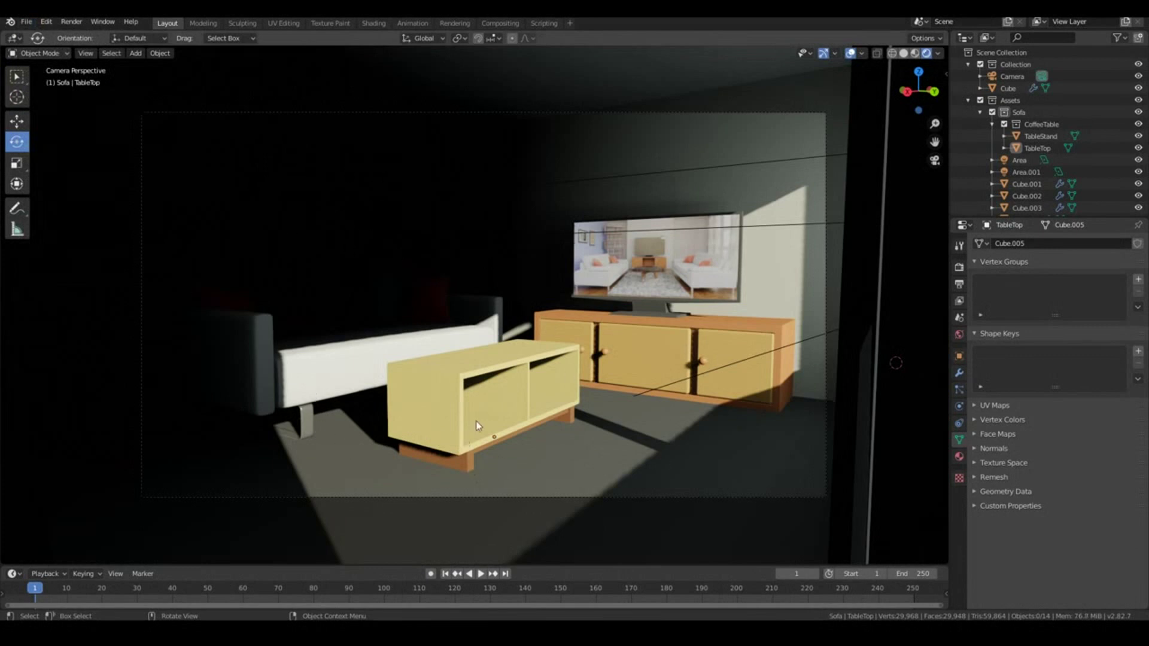
- Add an Irradiance Volume light probe inside the room, at the 3D cursor near the coffee table
middle_drag(477, 425, 548, 405)
scroll(538, 407, down, 6)
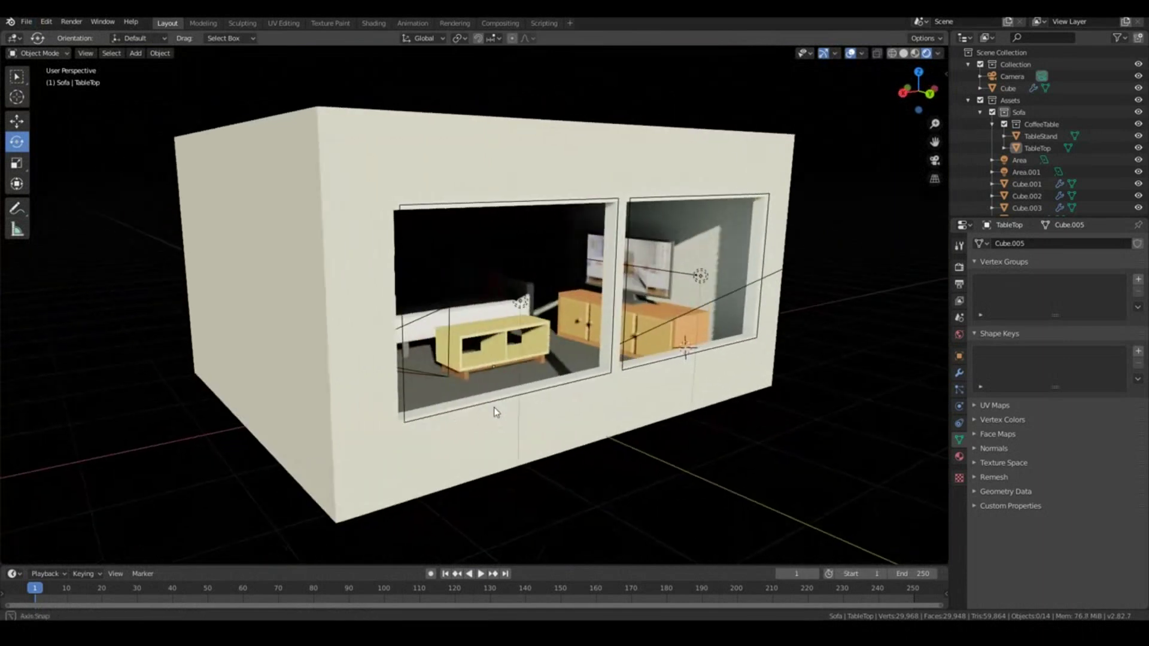
scroll(494, 411, up, 8)
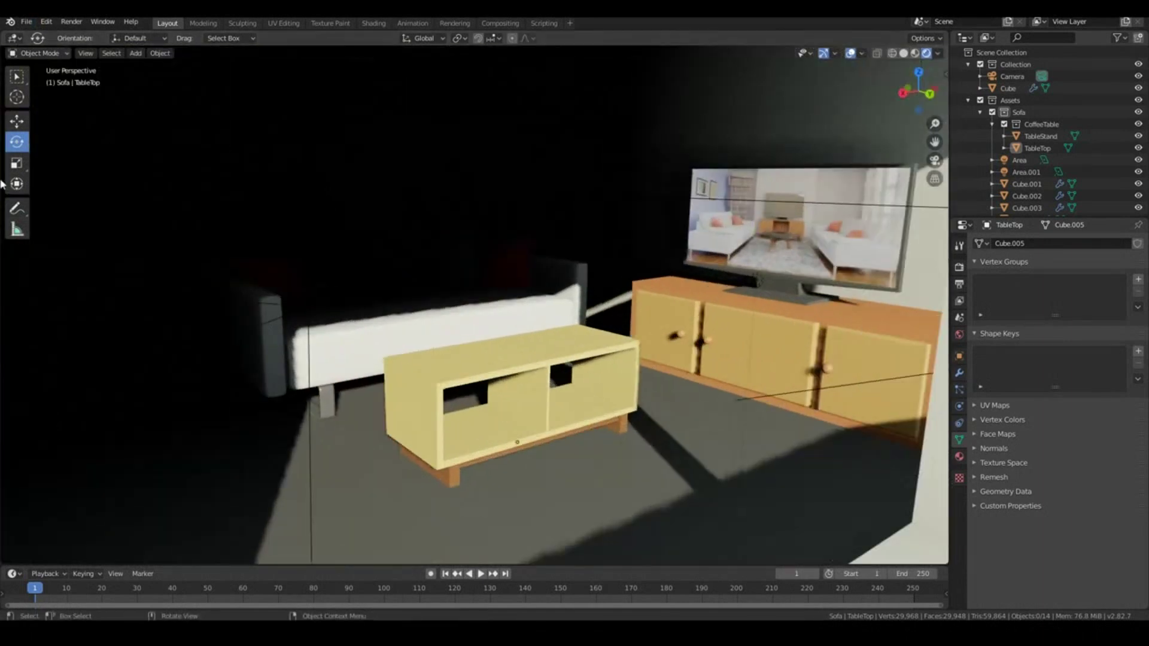
click(17, 97)
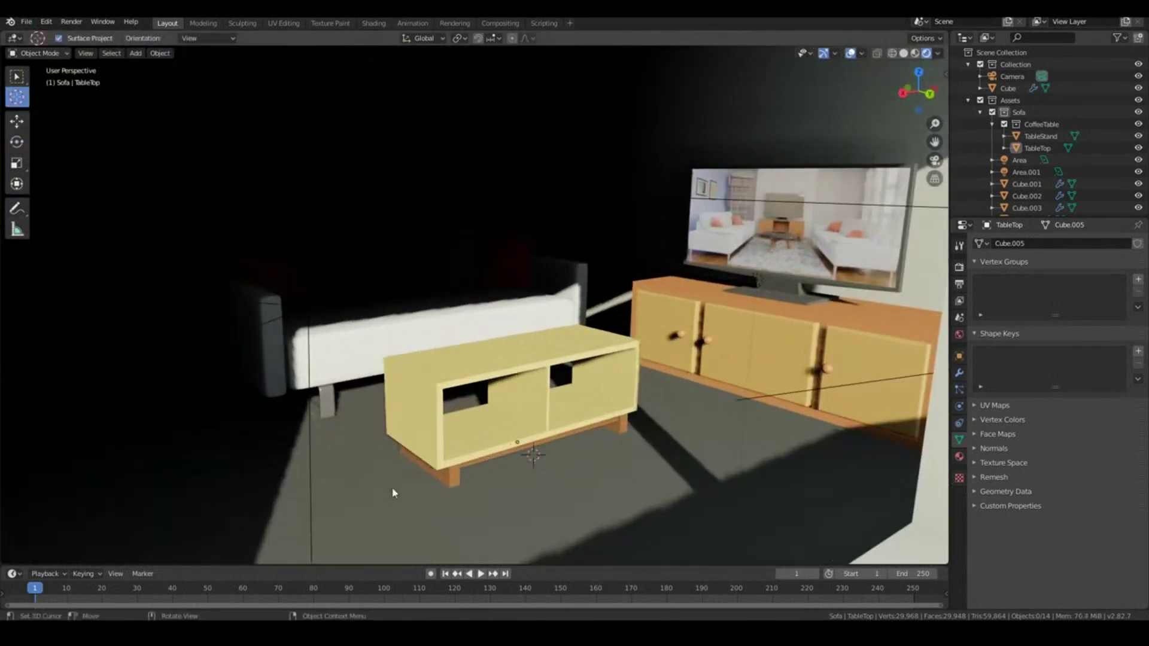
click(136, 53)
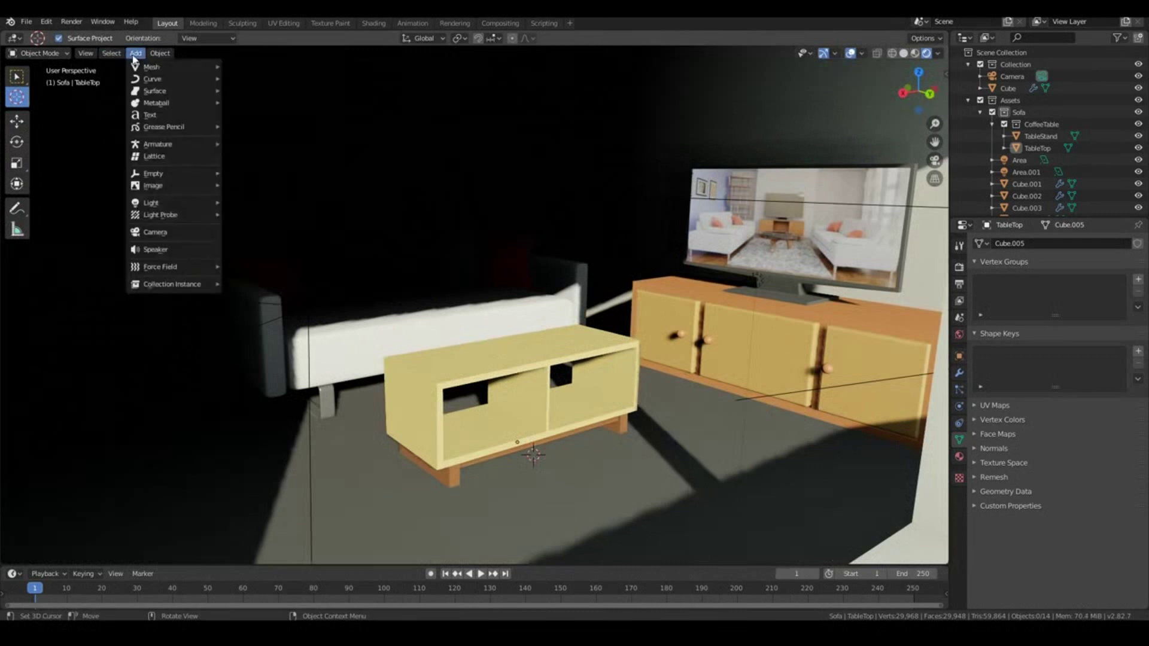
mouse_move(165, 219)
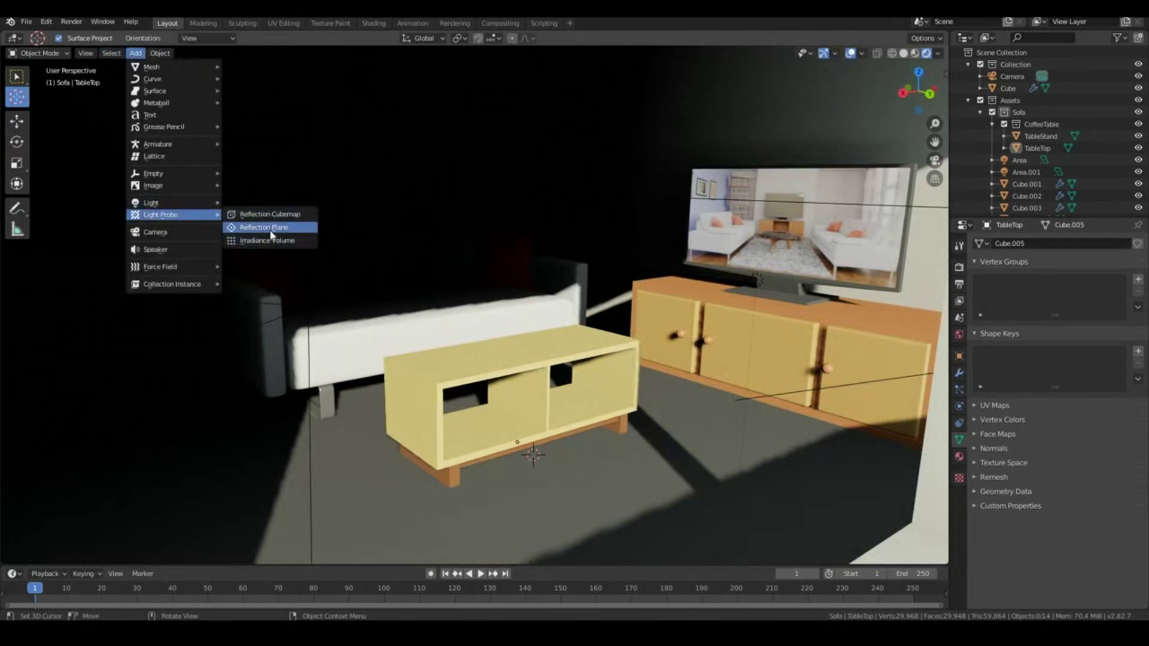
click(272, 240)
scroll(275, 239, down, 5)
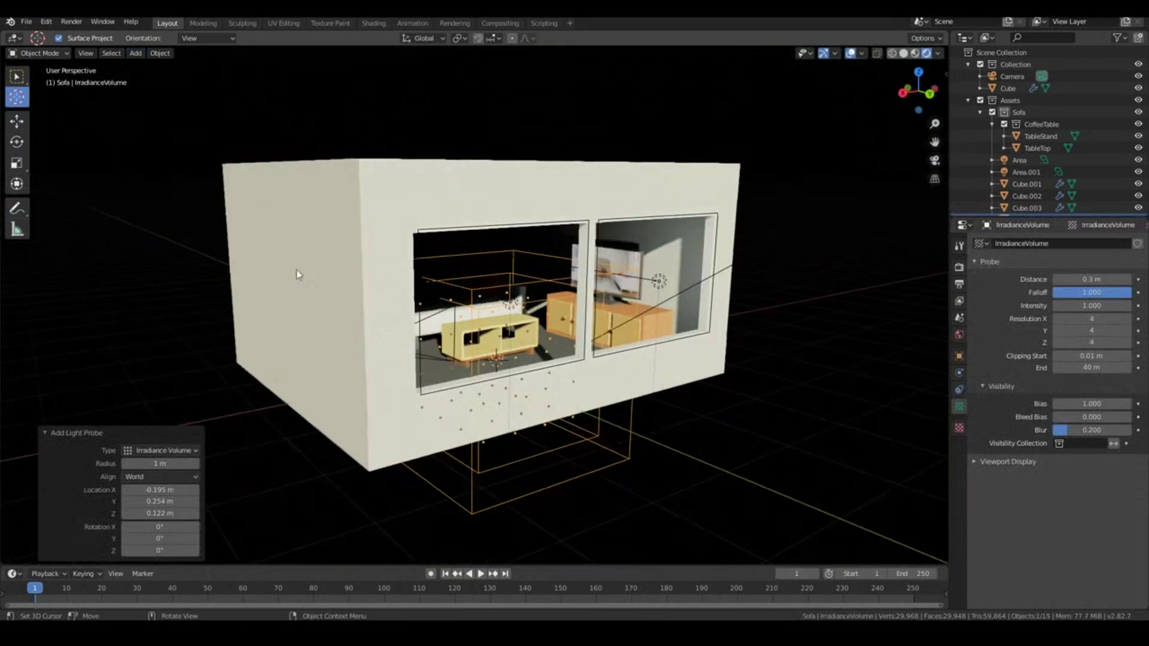
- Raise the irradiance volume 1.33 m along global Z so it sits within the room's height
middle_drag(275, 239, 444, 351)
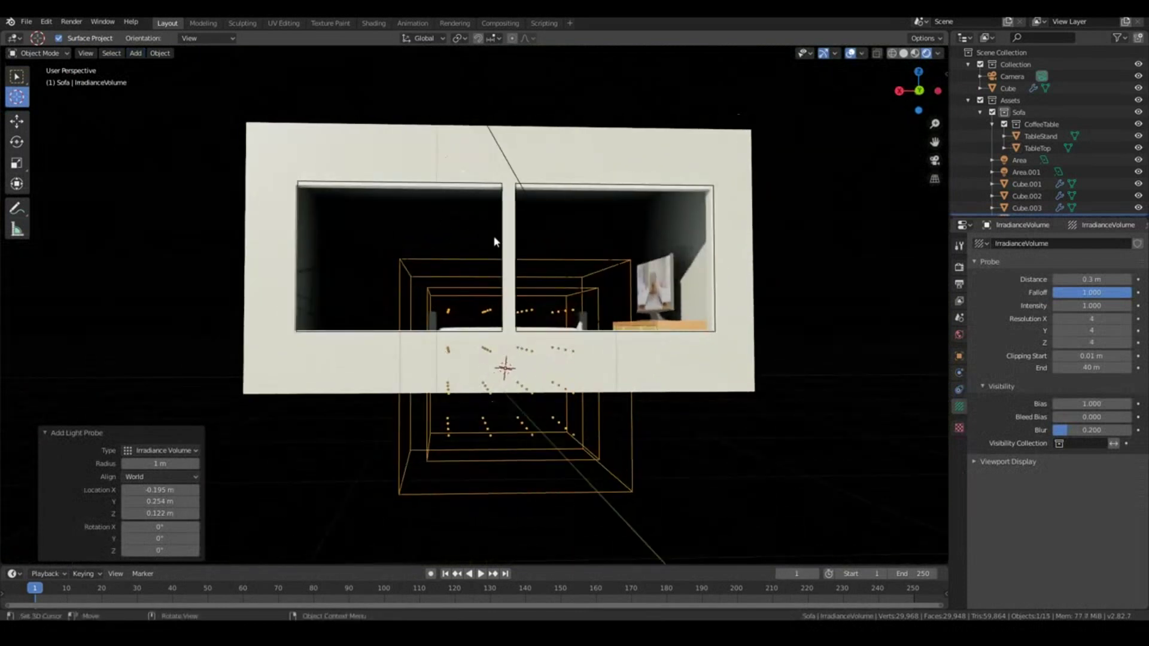
middle_drag(495, 243, 473, 279)
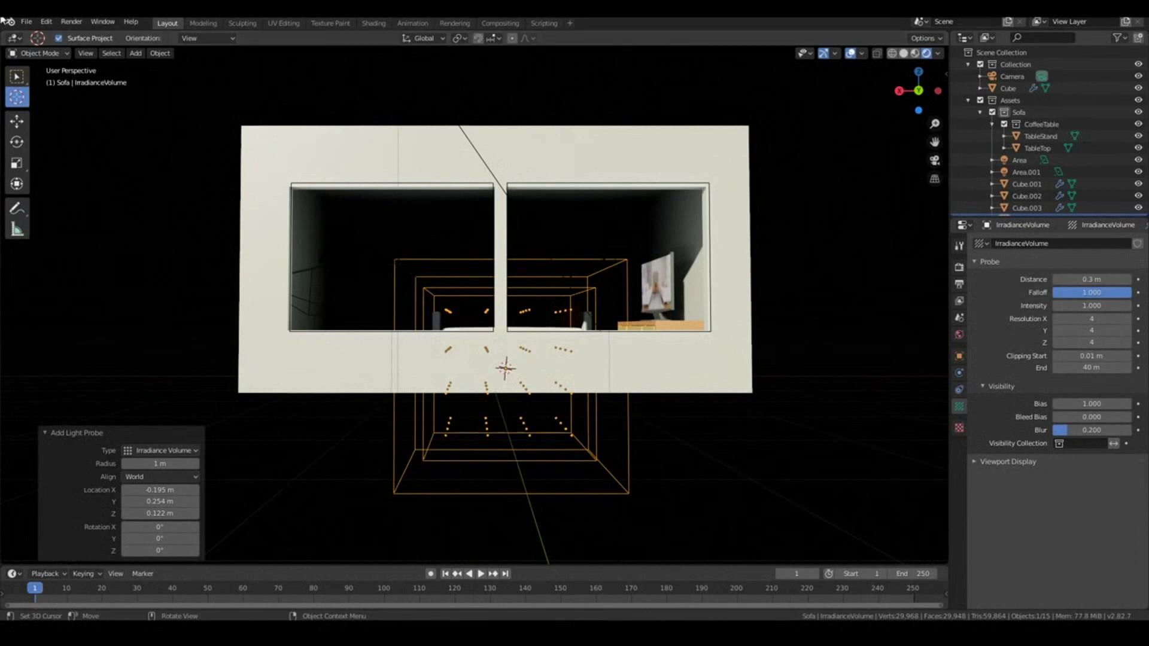
click(16, 121)
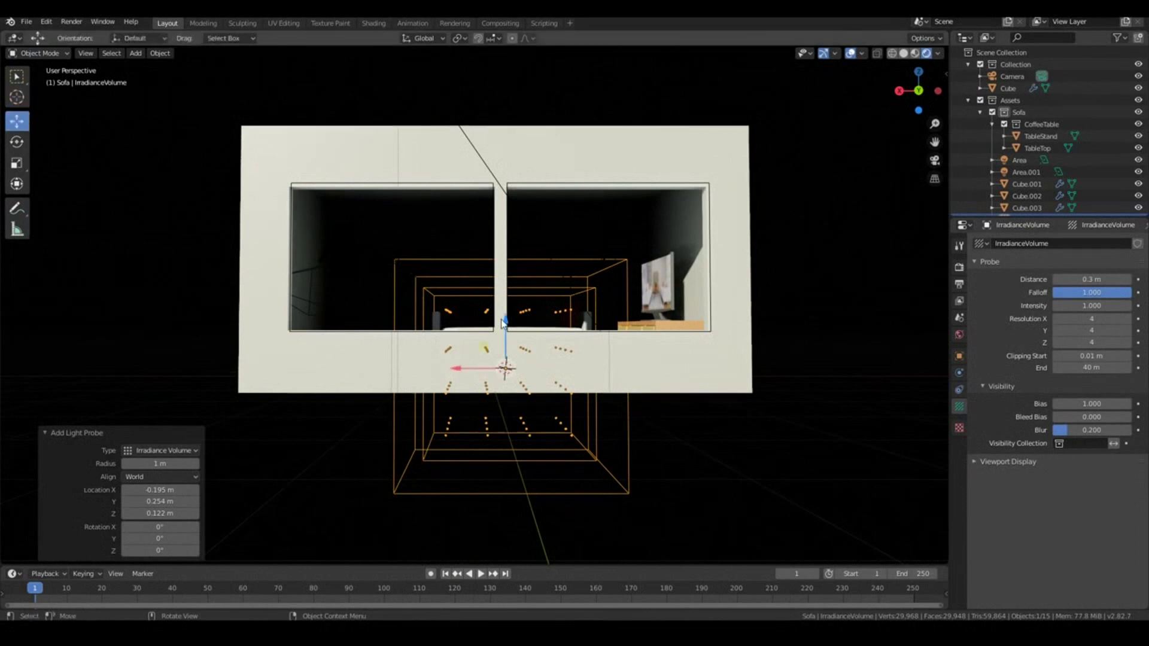
drag(506, 323, 508, 263)
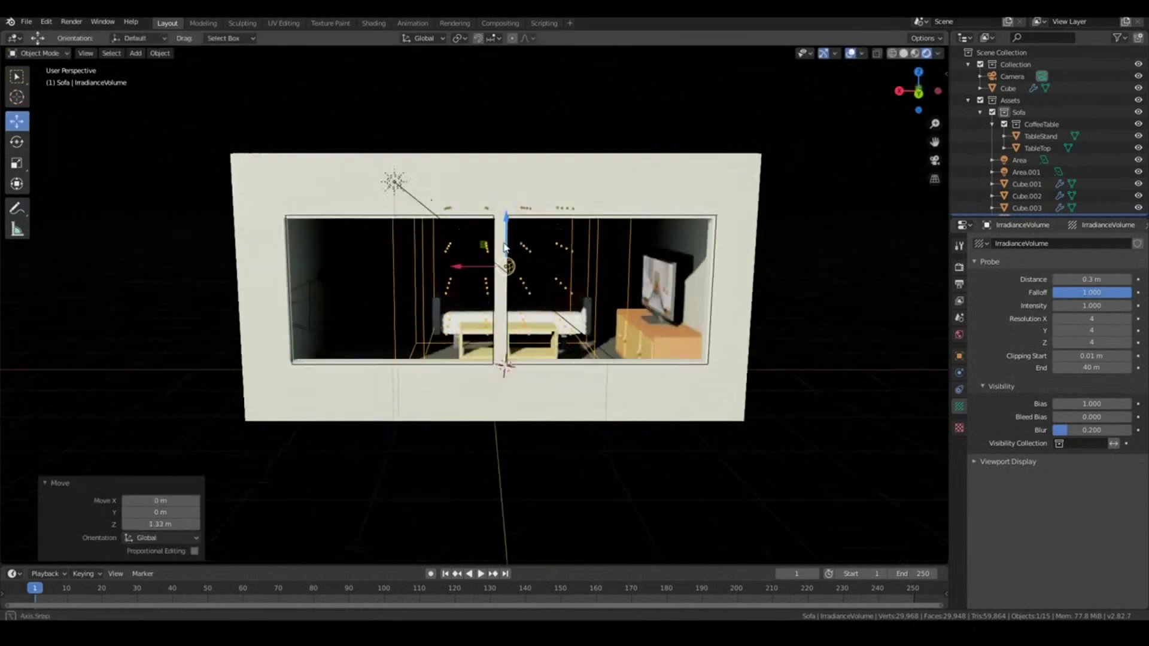
- Scale the irradiance volume uniformly by 1.496 and move it -0.212 m along global Y
key(KP_1)
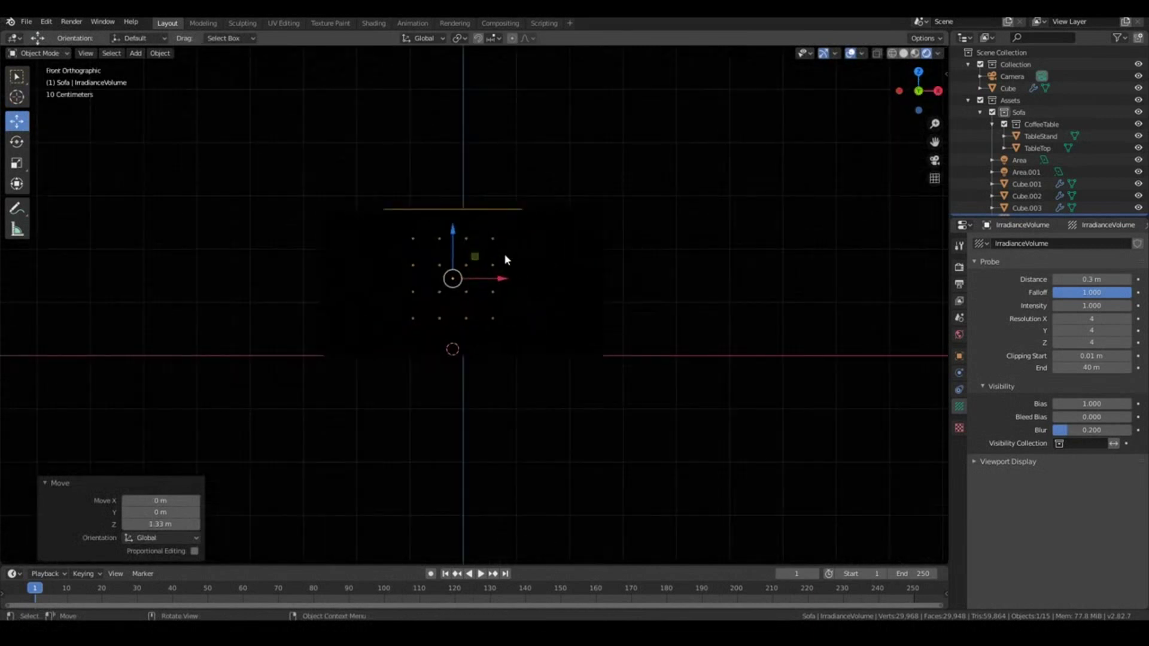
click(18, 163)
drag(497, 311, 382, 321)
middle_drag(550, 305, 515, 413)
click(17, 122)
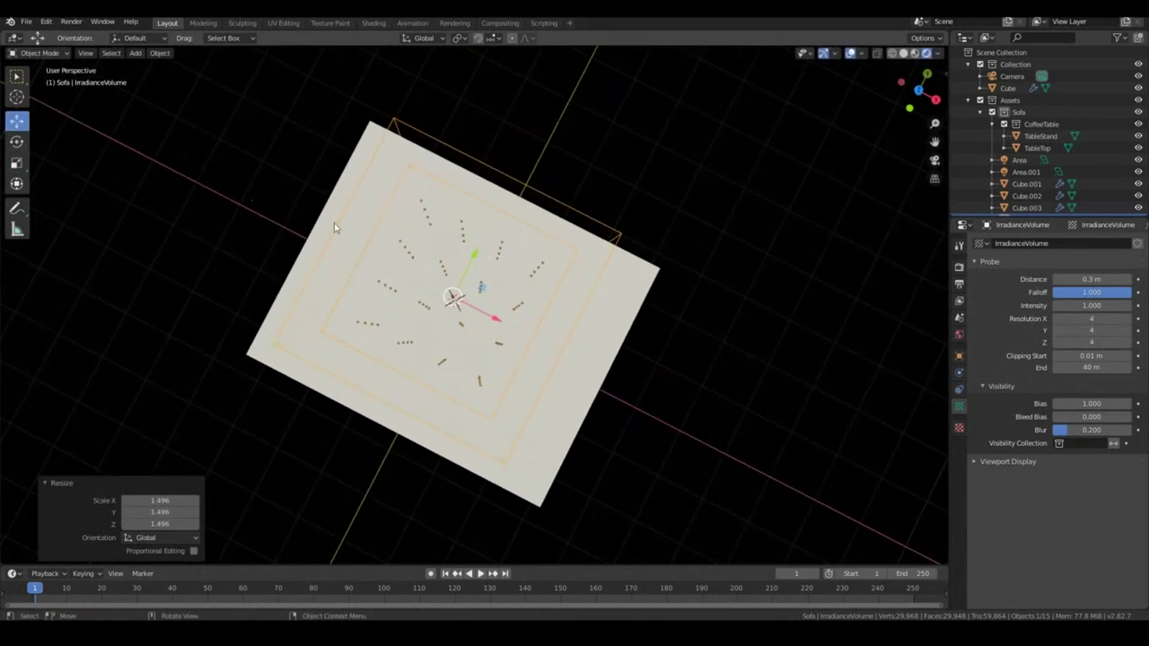
drag(474, 253, 469, 266)
middle_drag(546, 299, 569, 329)
- Stretch the irradiance volume along Y to cover the room's depth, then shift it -0.0562 m along Y to centre it
click(18, 163)
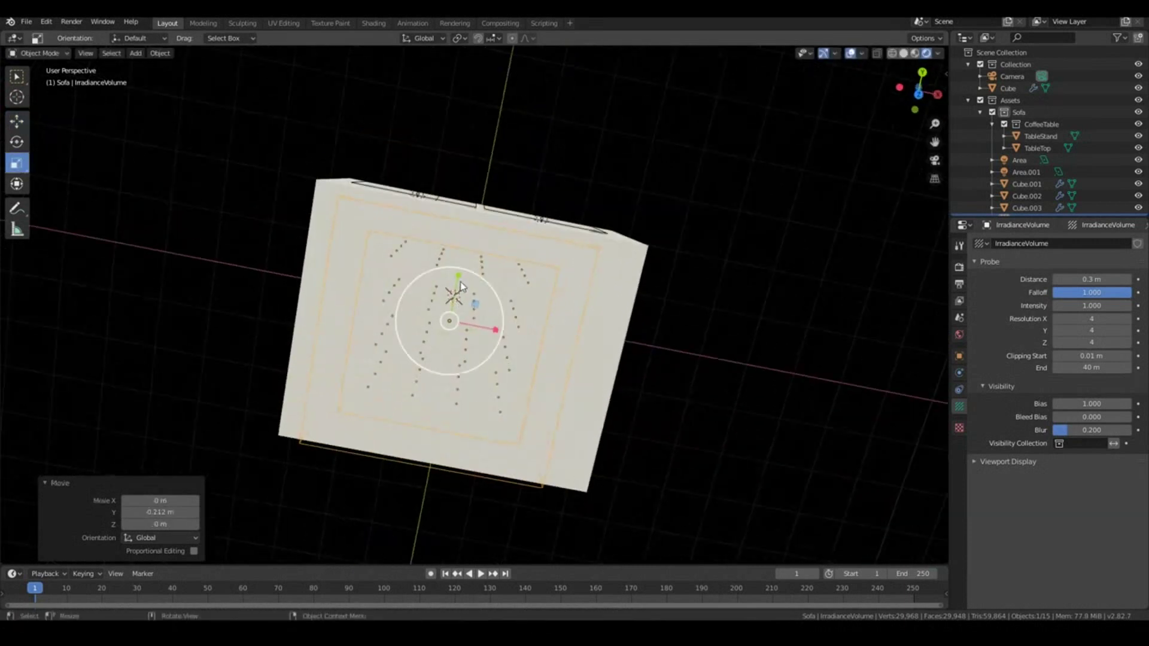
mouse_move(458, 279)
mouse_down()
mouse_move(465, 264)
mouse_move(453, 273)
mouse_up()
key(KP_7)
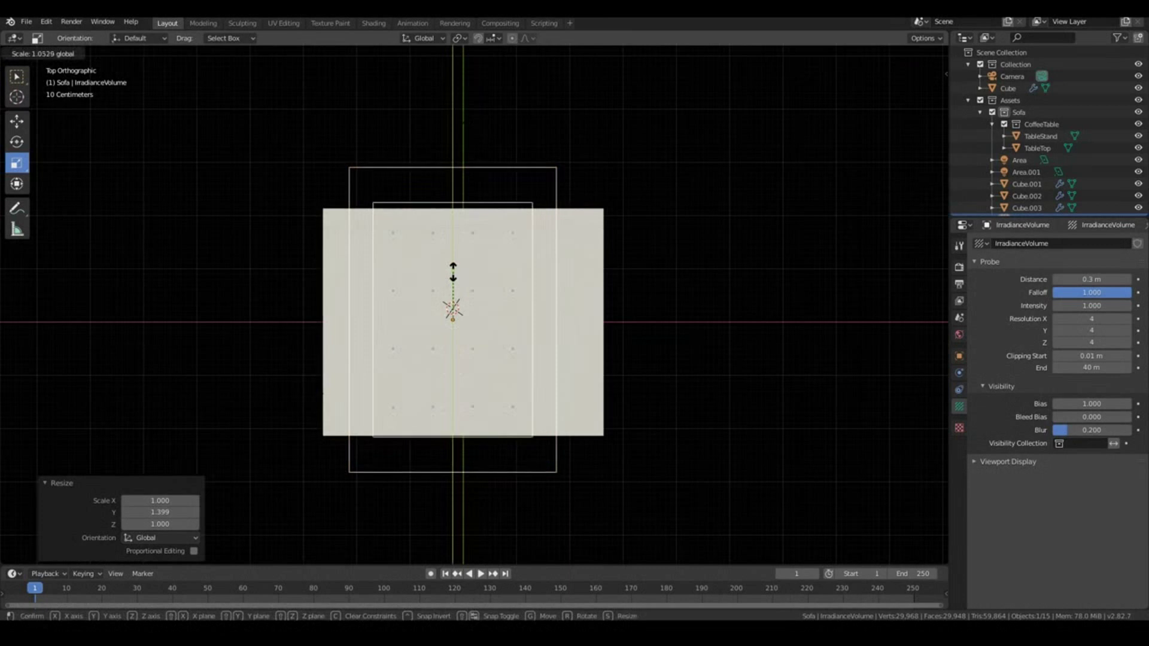
drag(453, 272, 456, 277)
click(17, 121)
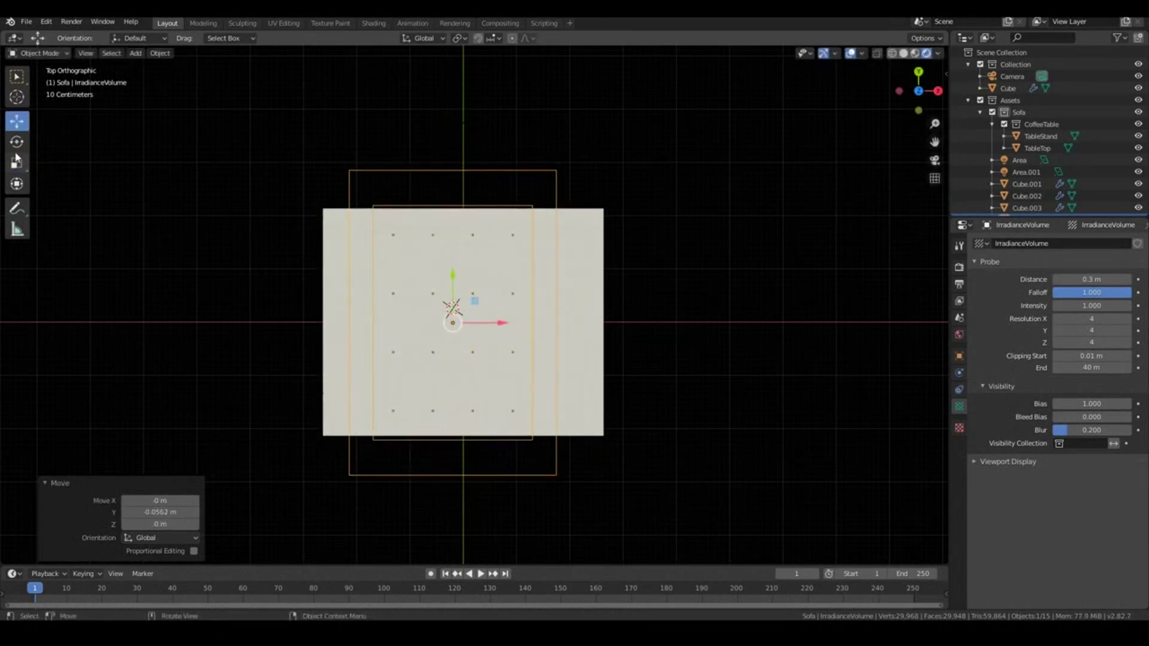
- Widen the irradiance volume along X to span the room's width and shift it 0.18 m along X
click(16, 160)
mouse_move(503, 323)
mouse_down()
mouse_move(554, 328)
mouse_move(510, 326)
mouse_up()
click(24, 124)
key(KP_1)
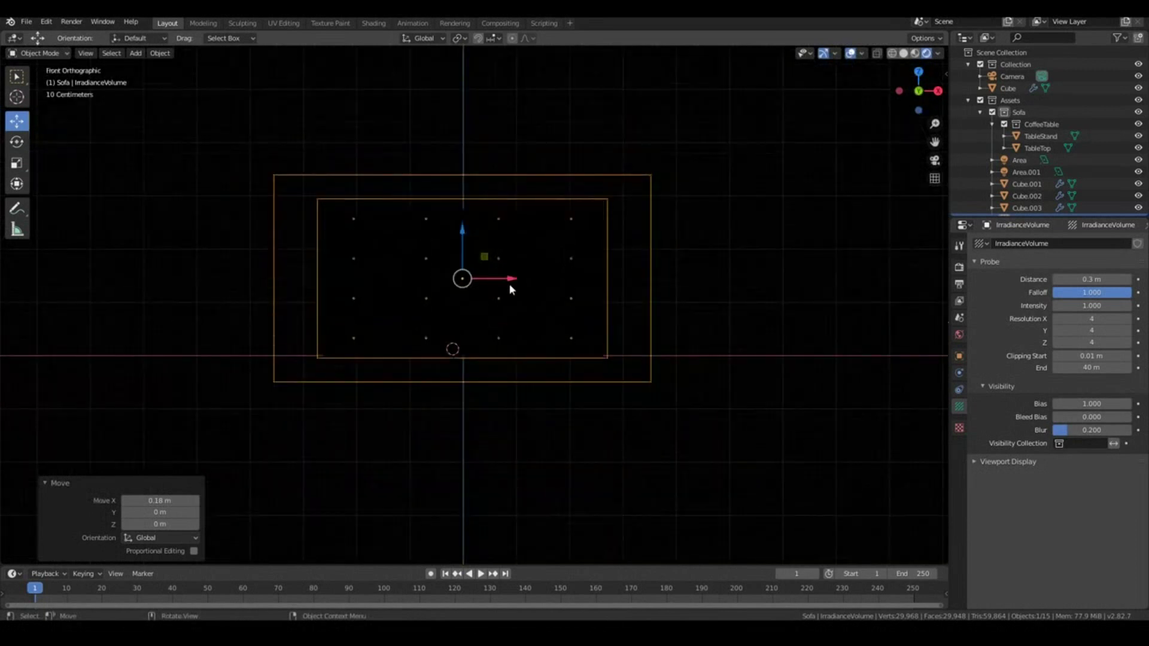
- Return to the camera view, save the project file and bake the scene's indirect lighting
middle_drag(587, 295, 437, 301)
key(KP_0)
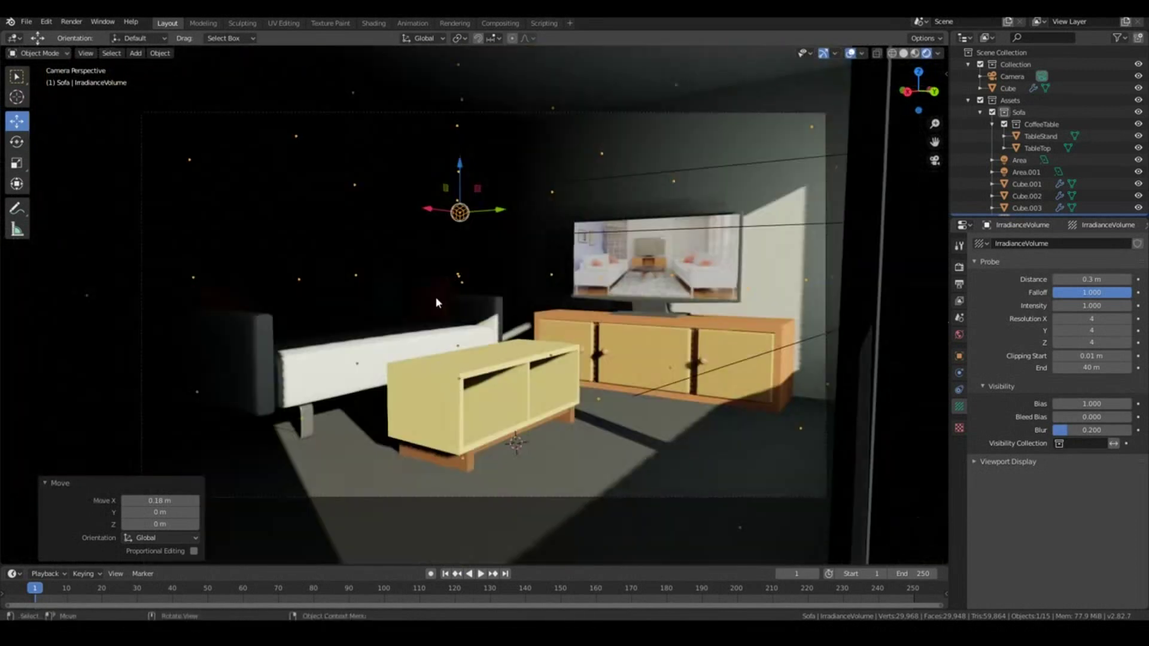
scroll(635, 178, up, 2)
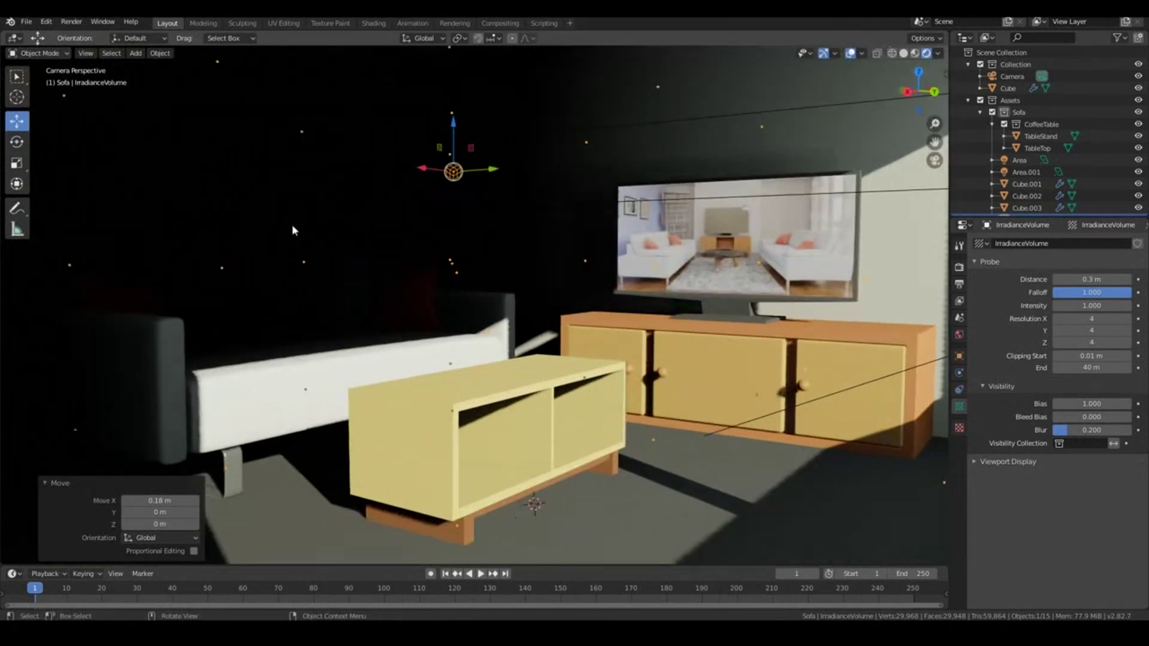
scroll(395, 299, down, 3)
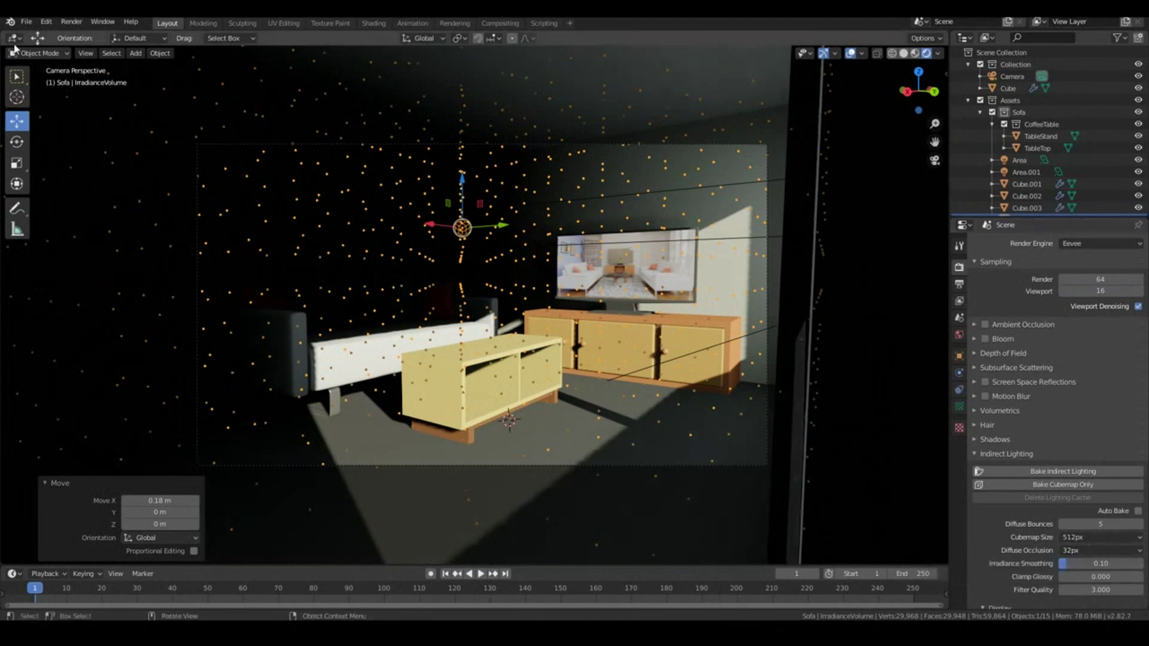
click(26, 21)
click(1040, 472)
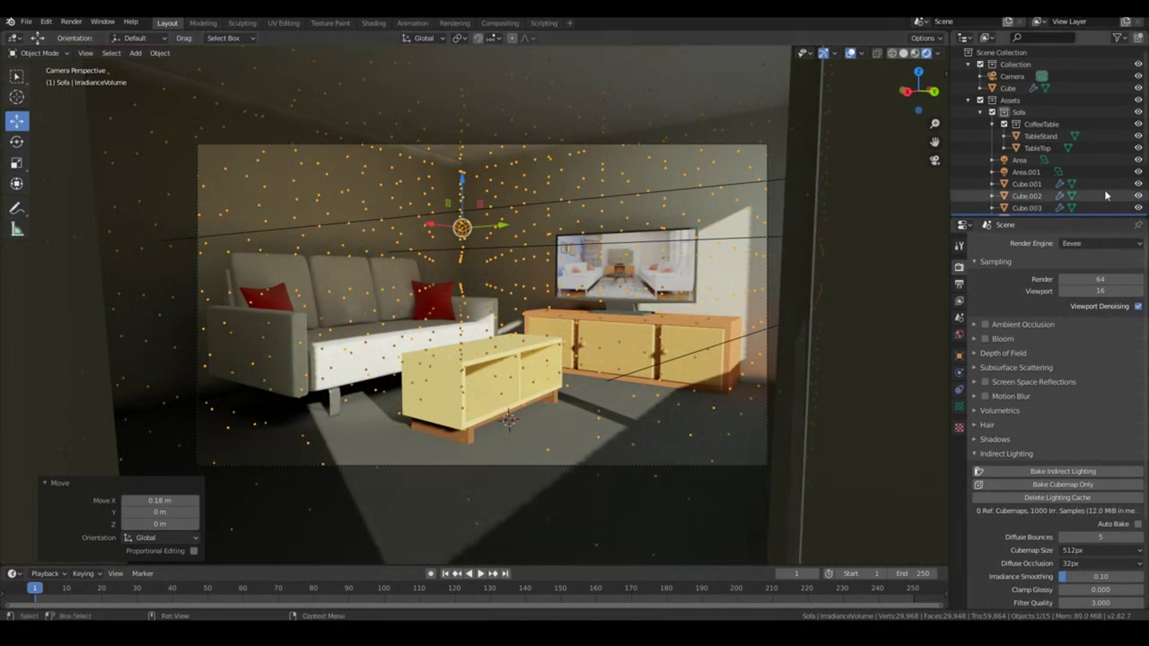
- Hide the irradiance volume in the viewport so the baked room lighting can be judged through the camera
scroll(1087, 191, down, 2)
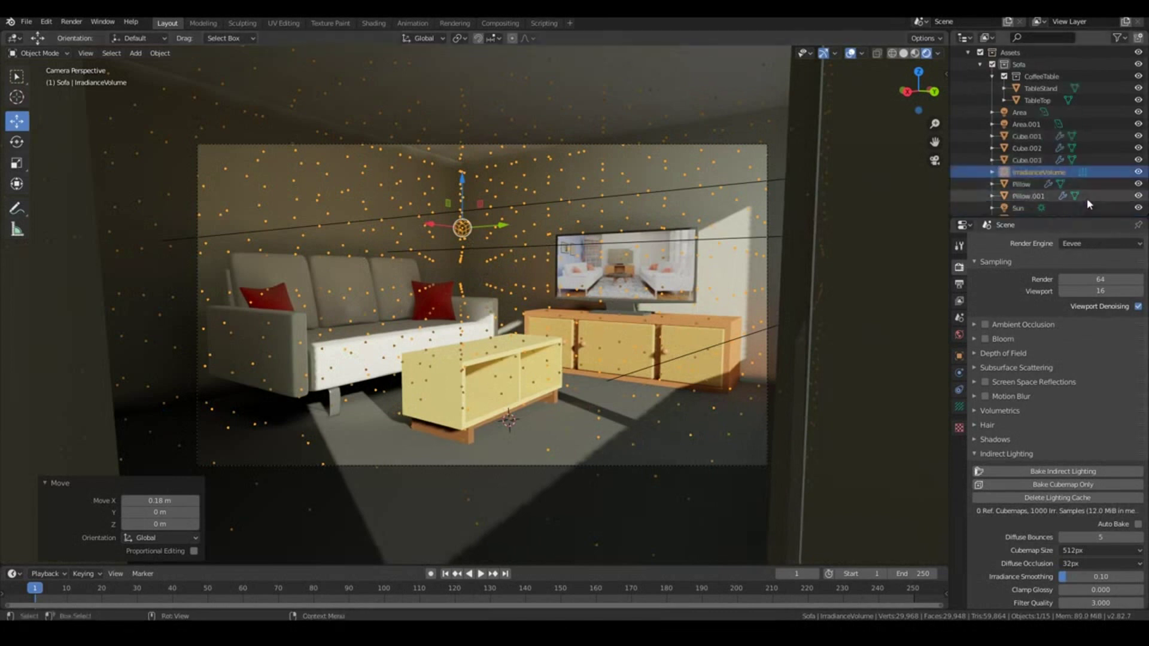
click(1138, 173)
scroll(411, 326, up, 1)
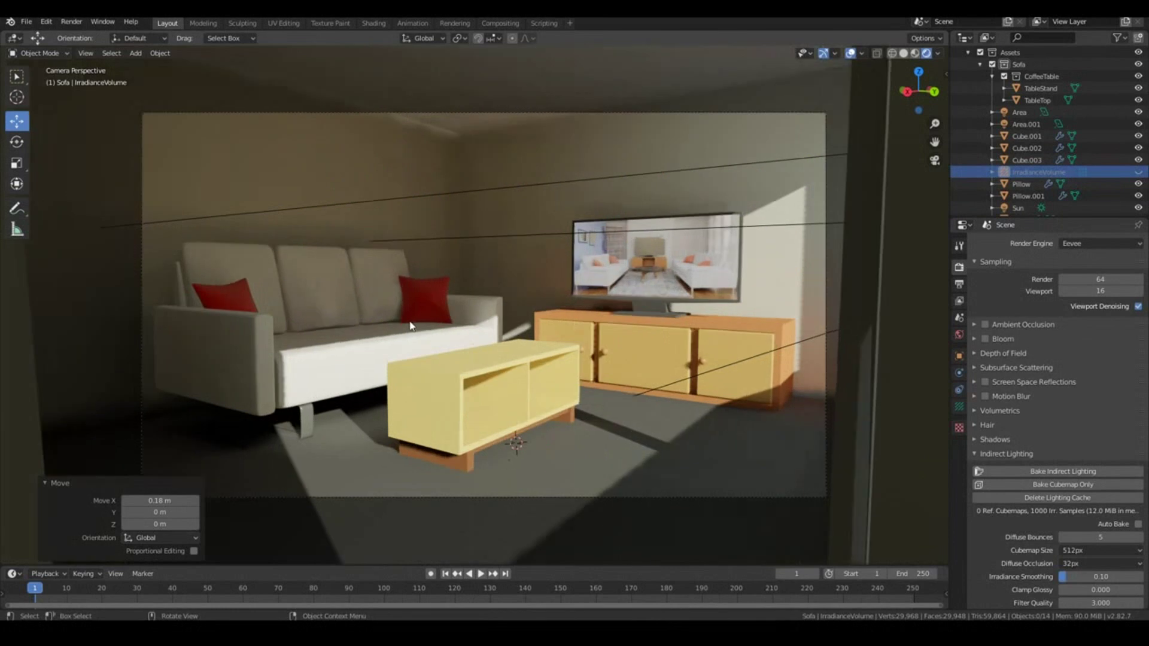
scroll(411, 326, up, 1)
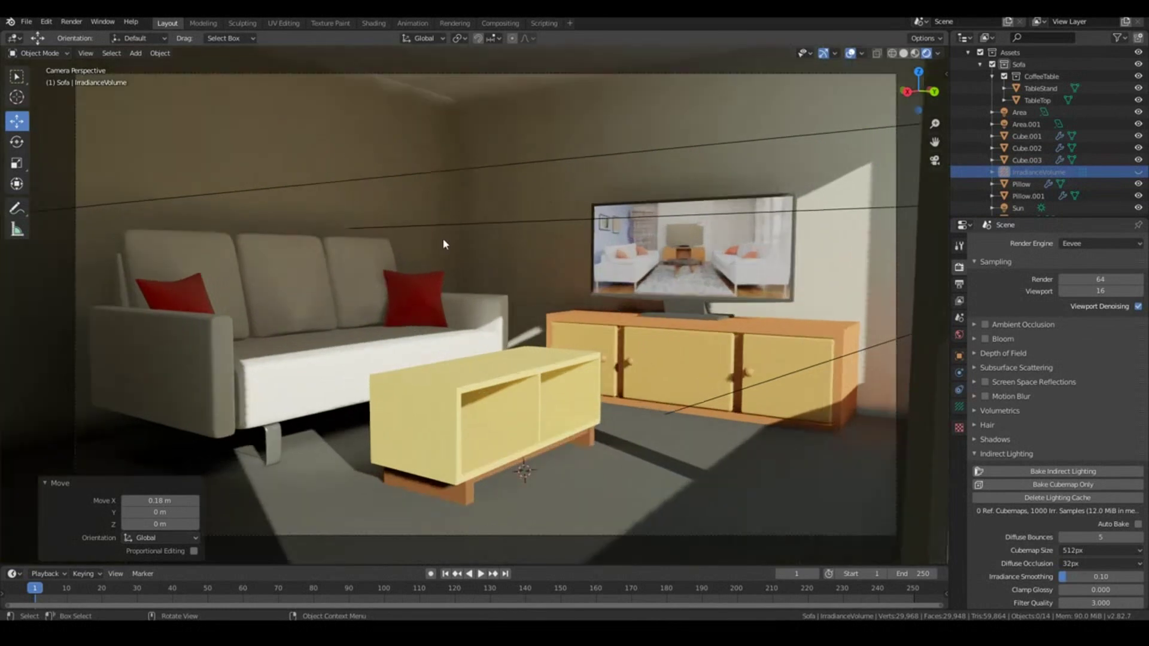
scroll(443, 244, up, 1)
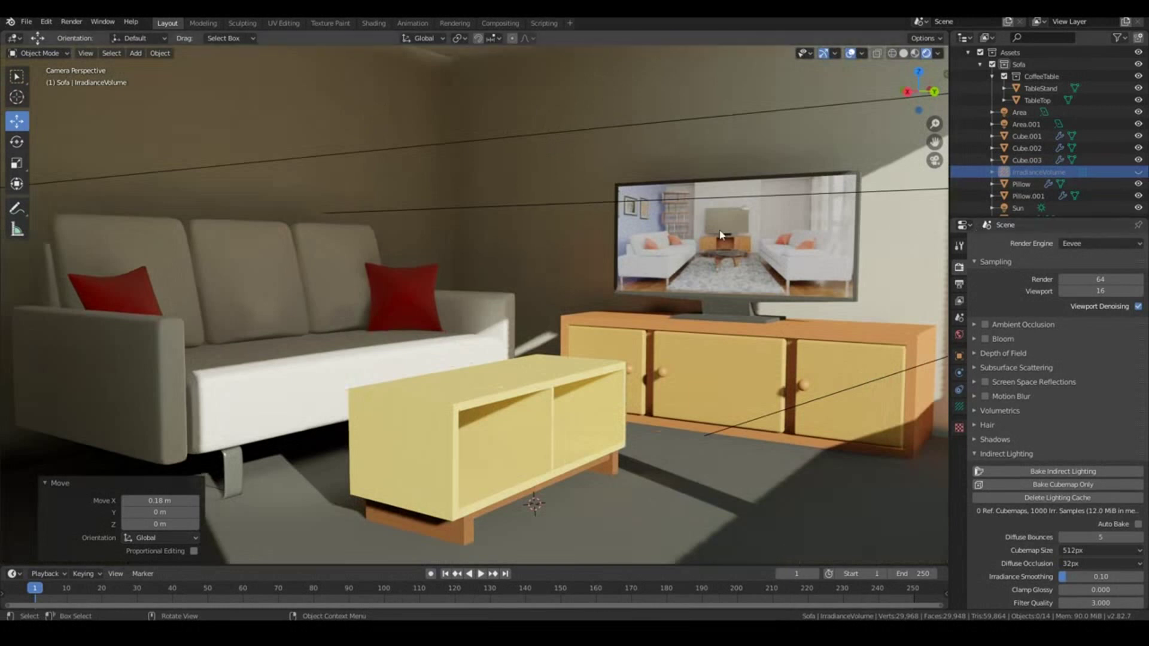
- Review the irradiance volume's probe settings and inspect the baked lighting along the edges between walls and ceiling
scroll(1065, 526, down, 1)
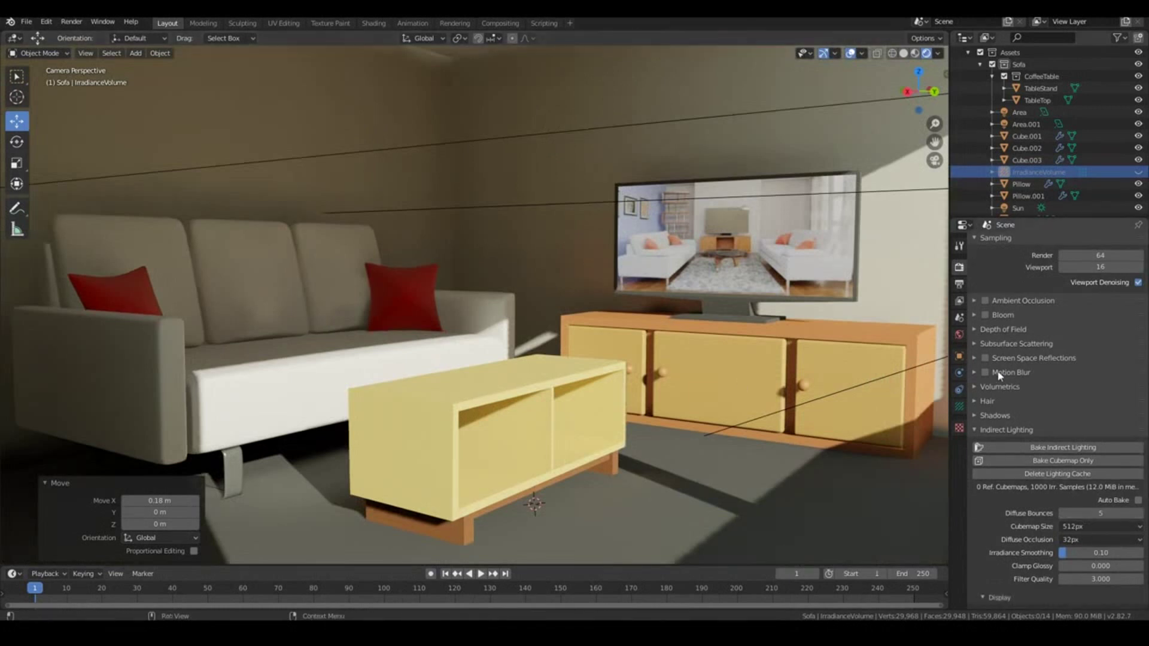
click(959, 406)
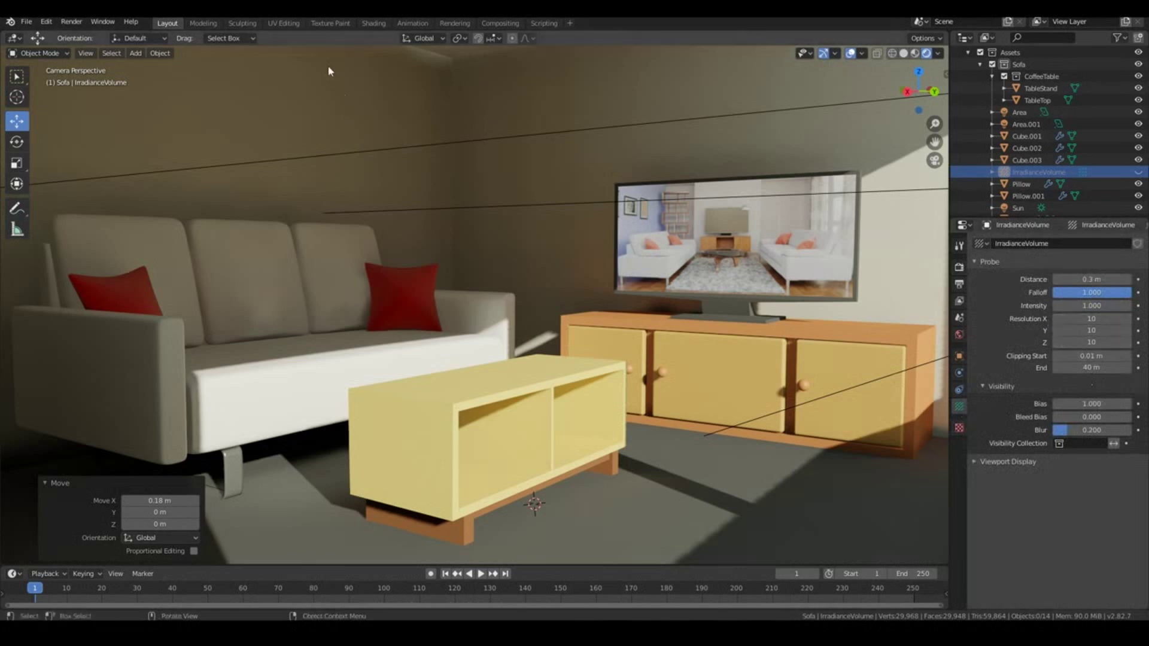
scroll(319, 117, down, 3)
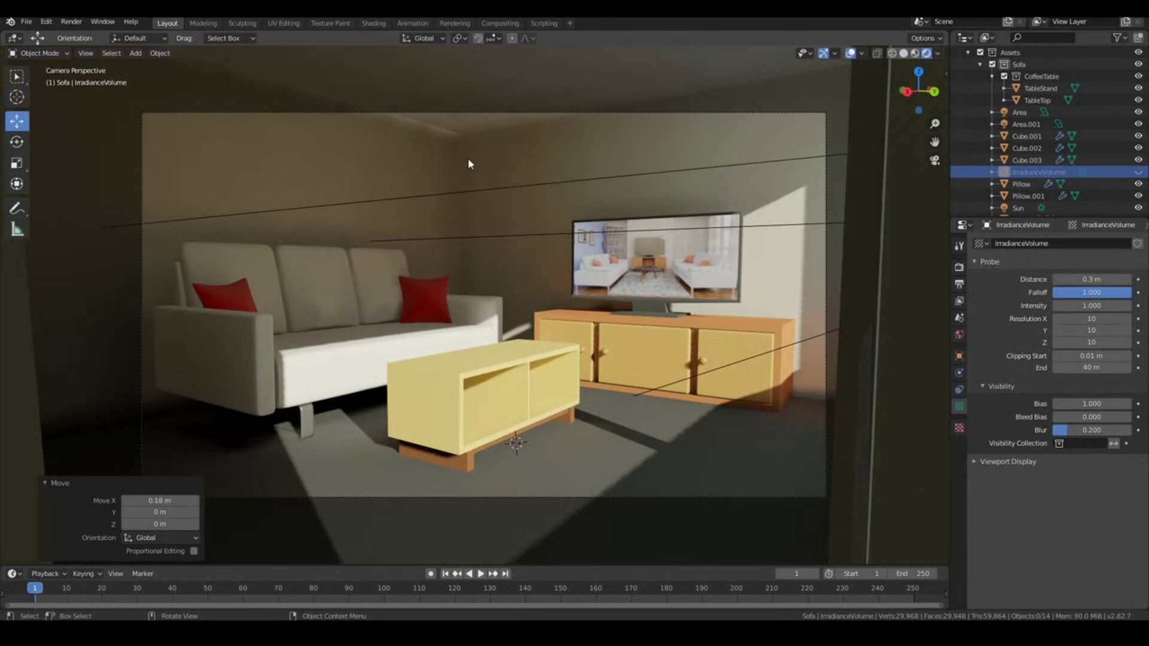
scroll(469, 163, up, 2)
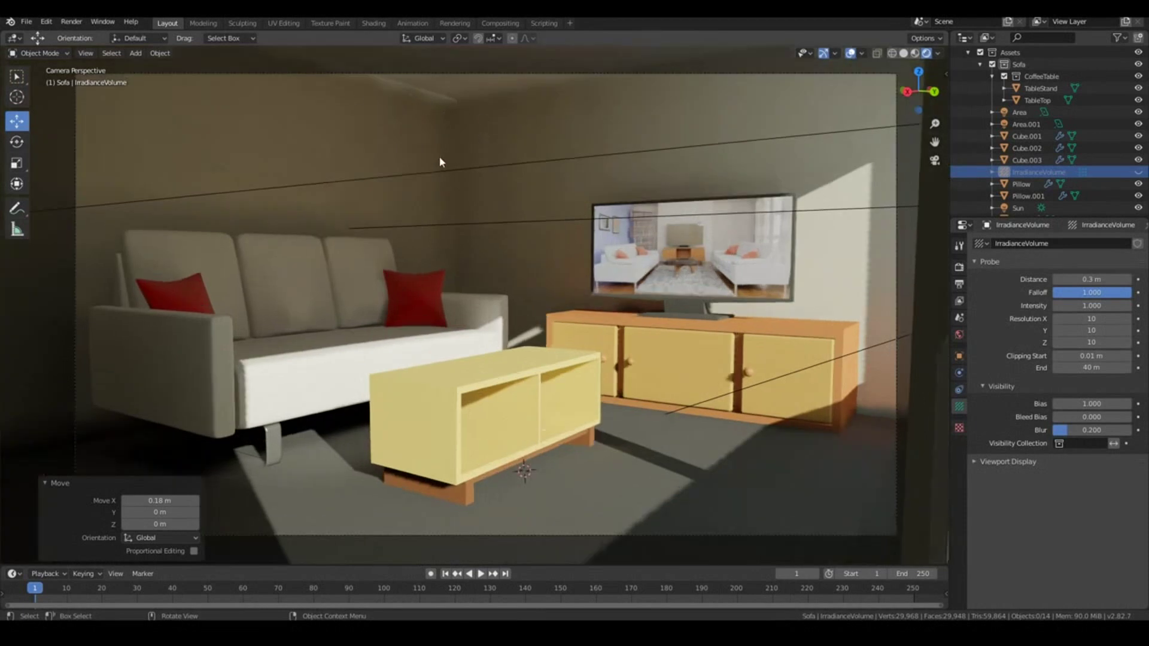
middle_drag(441, 157, 427, 149)
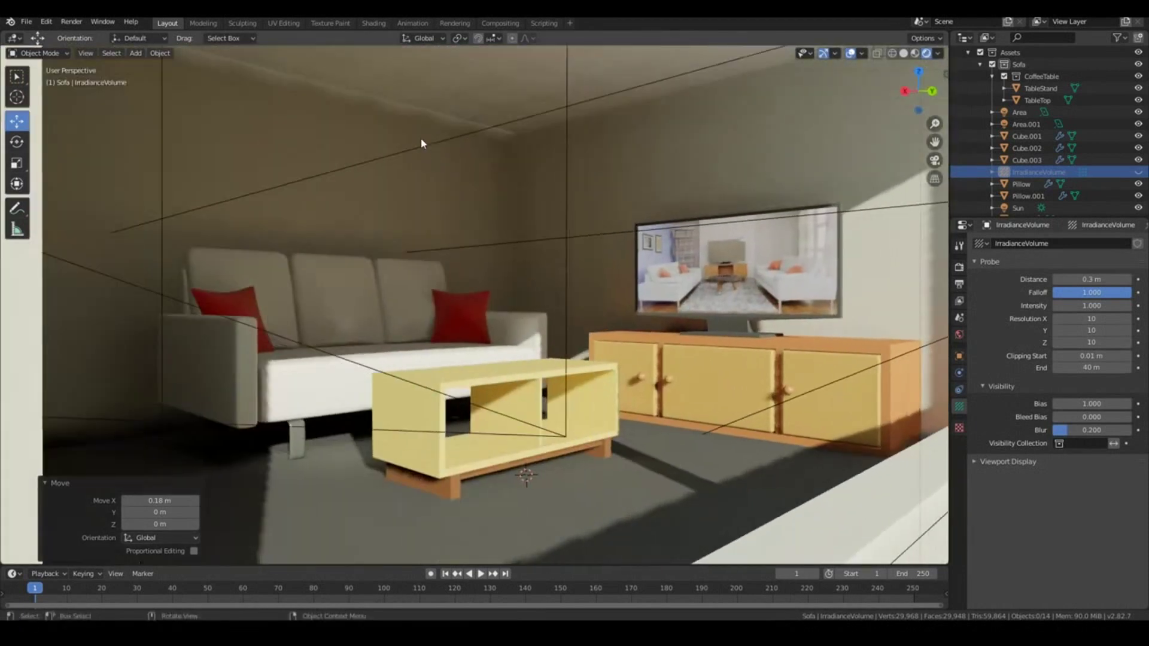
scroll(421, 143, up, 1)
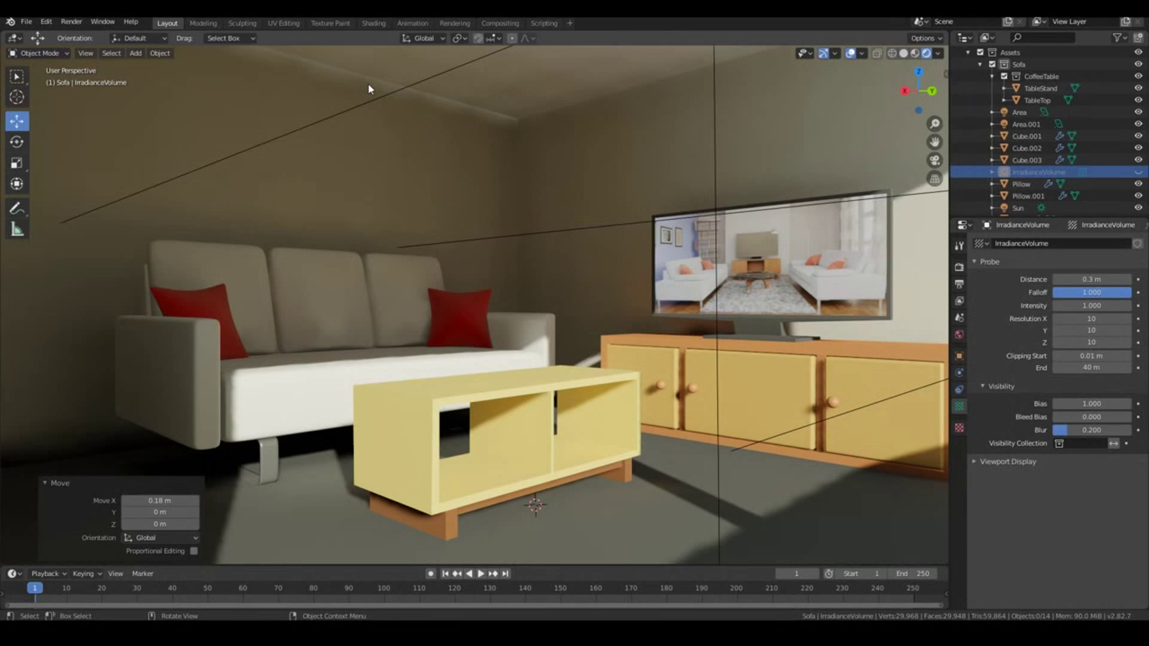
scroll(529, 151, up, 2)
middle_drag(432, 180, 354, 110)
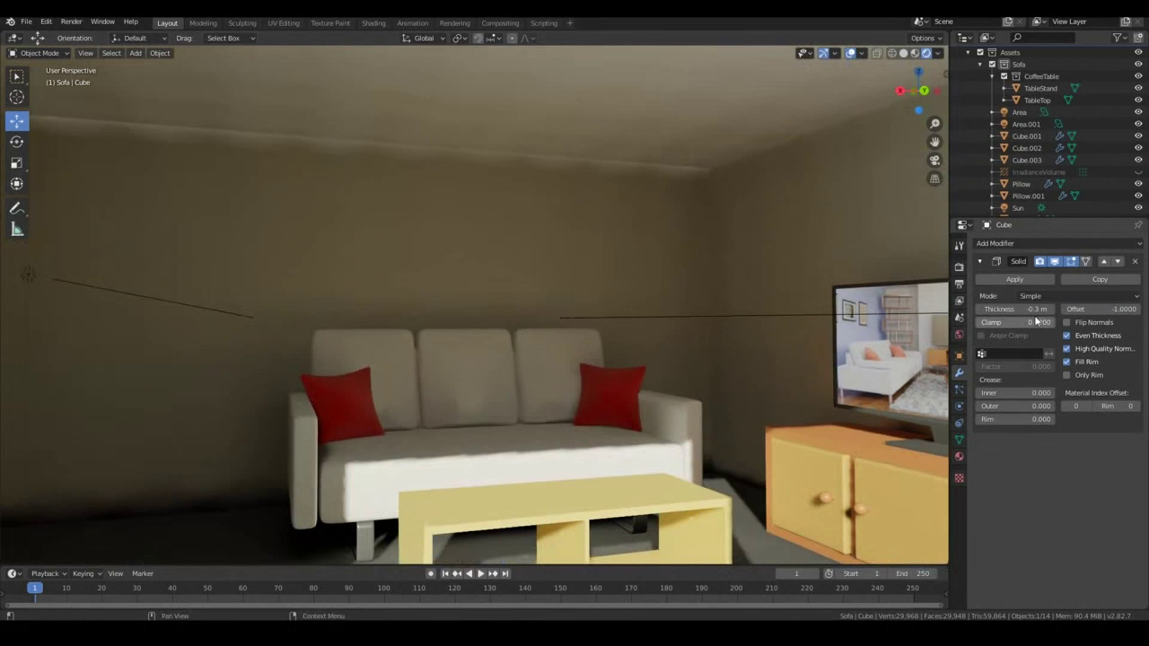
- Try a thicker Solidify value of about -0.46 m on the room's walls, and undo the thickness changes
scroll(591, 243, down, 3)
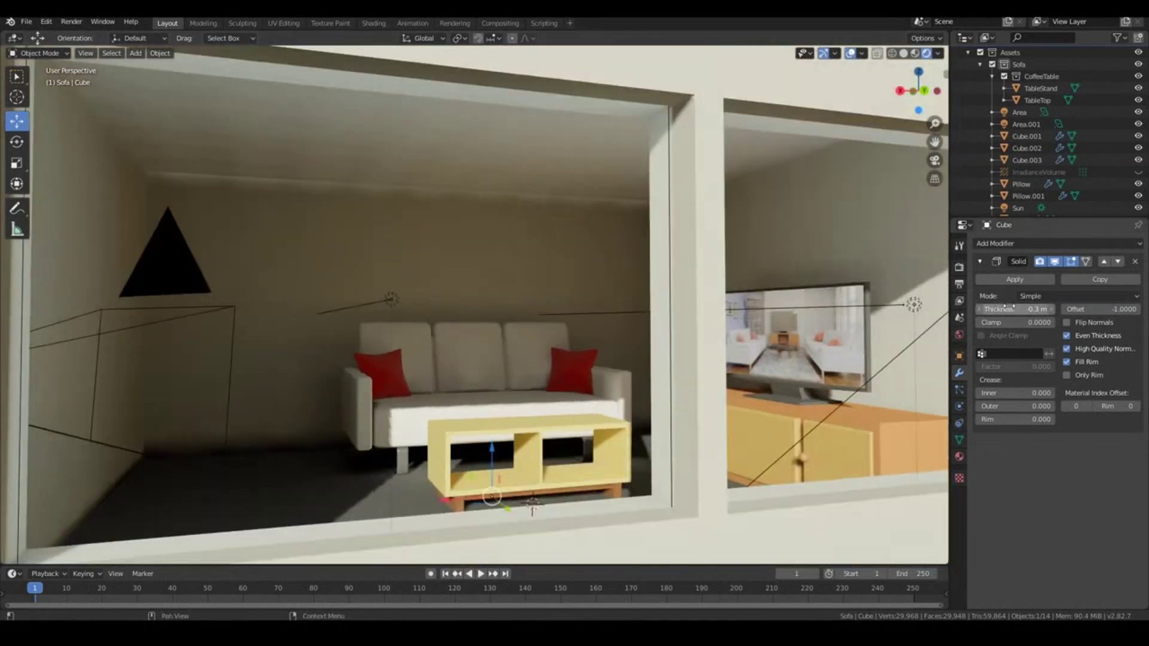
mouse_move(1011, 309)
mouse_down()
mouse_move(1056, 309)
mouse_move(1032, 309)
mouse_up()
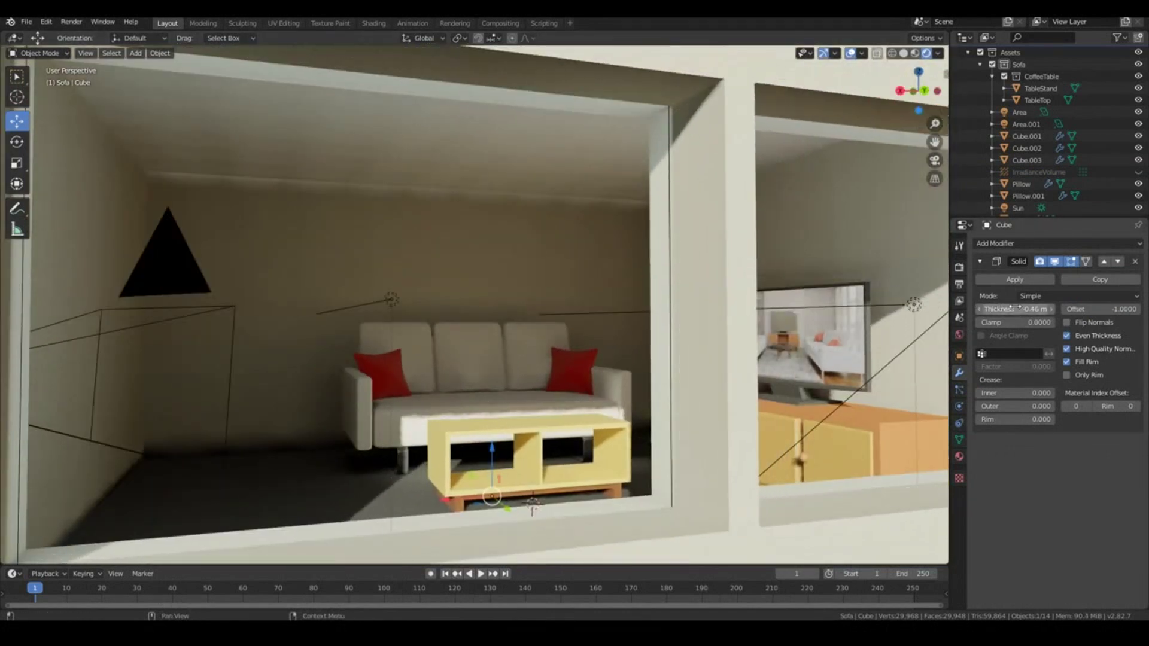
key(ctrl+z)
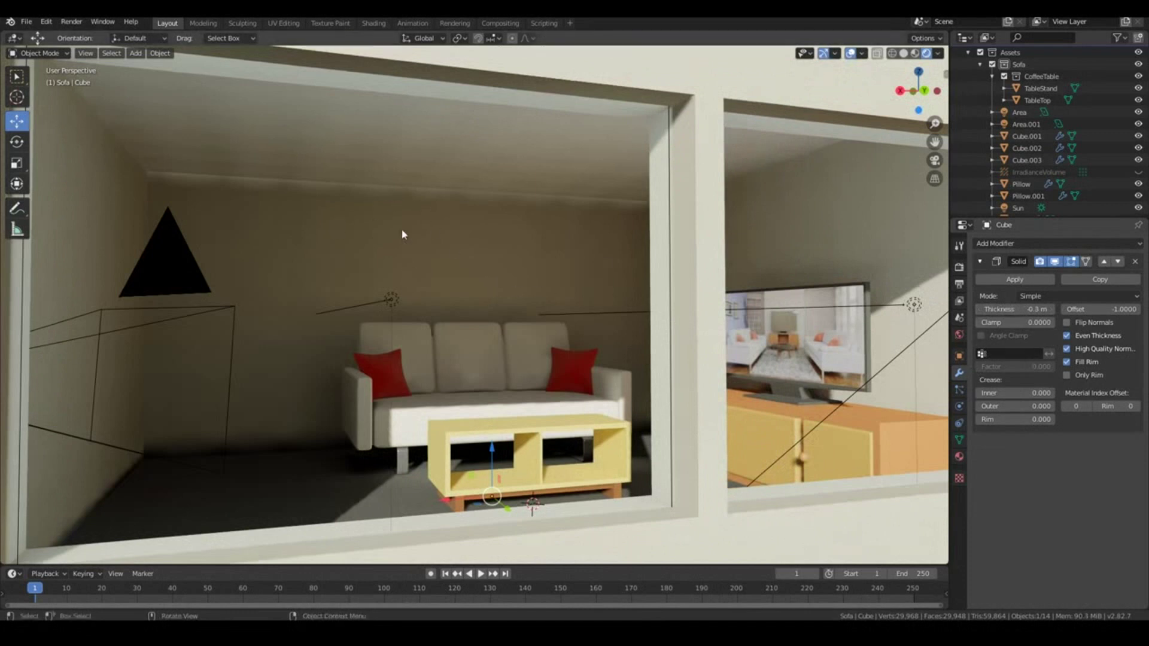
drag(1024, 310, 995, 310)
key(ctrl+z)
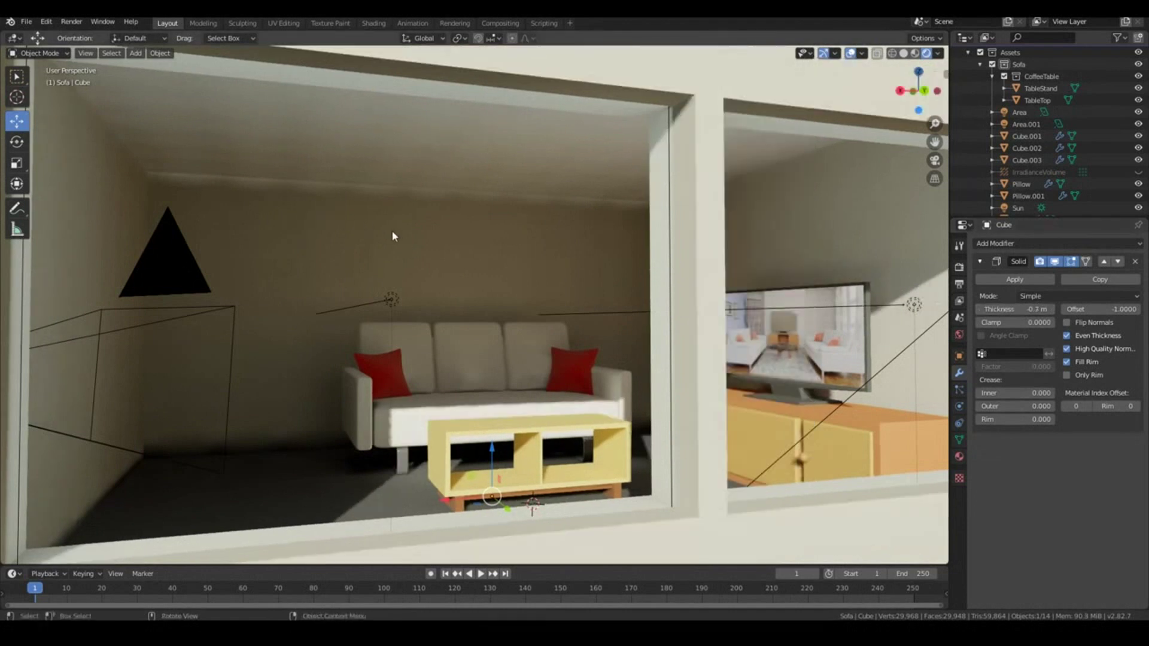
scroll(392, 236, up, 3)
middle_drag(425, 219, 439, 219)
scroll(439, 219, down, 4)
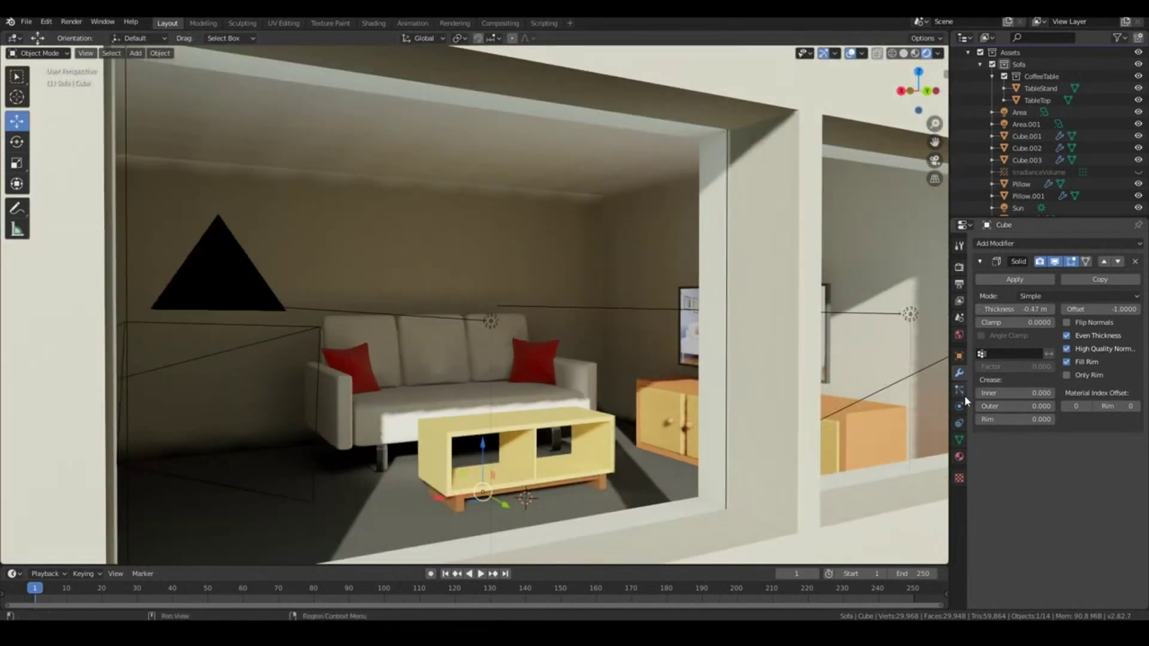
key(ctrl+z)
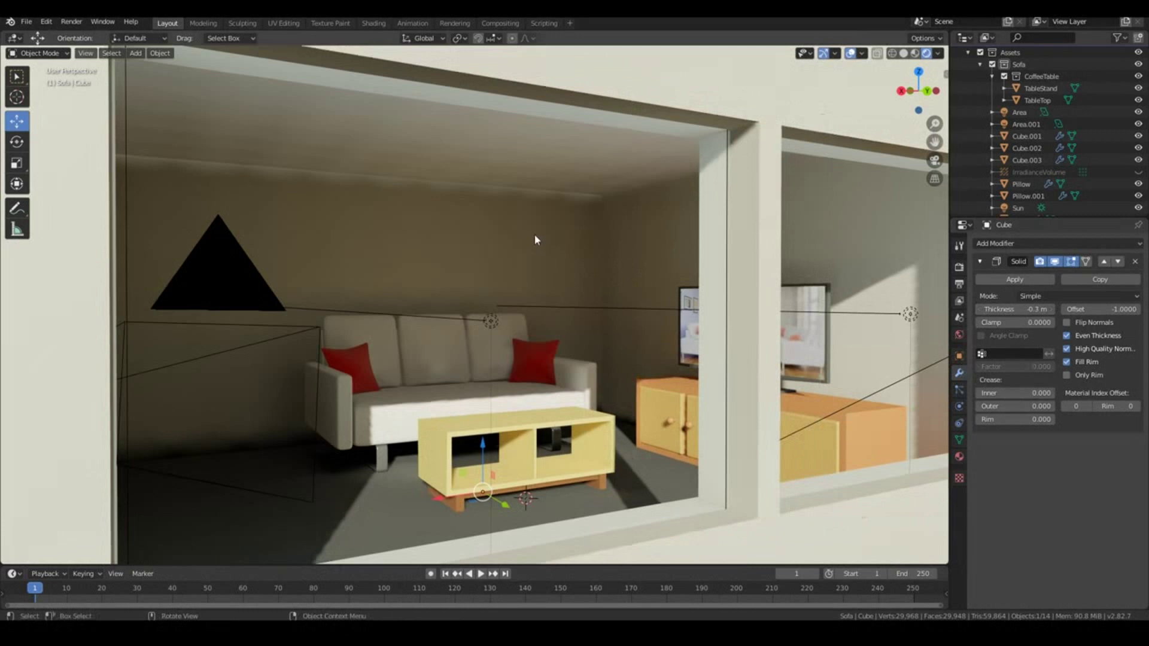
- Enable ambient occlusion with a distance of 0.46 m and return to the camera view
scroll(535, 240, up, 4)
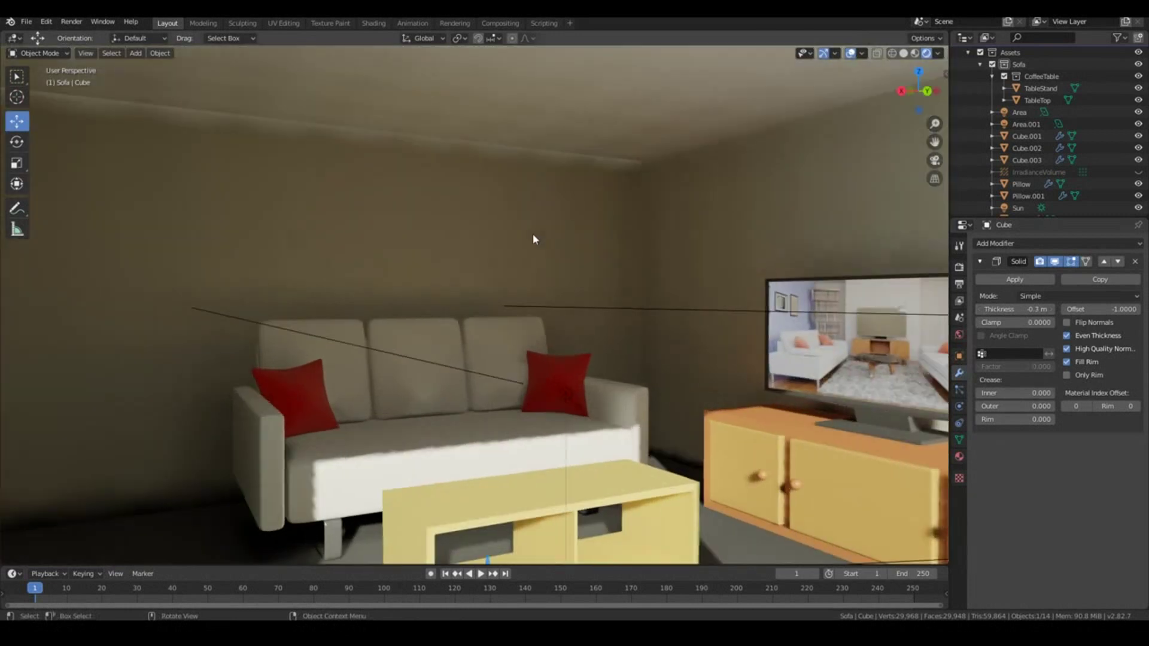
click(959, 268)
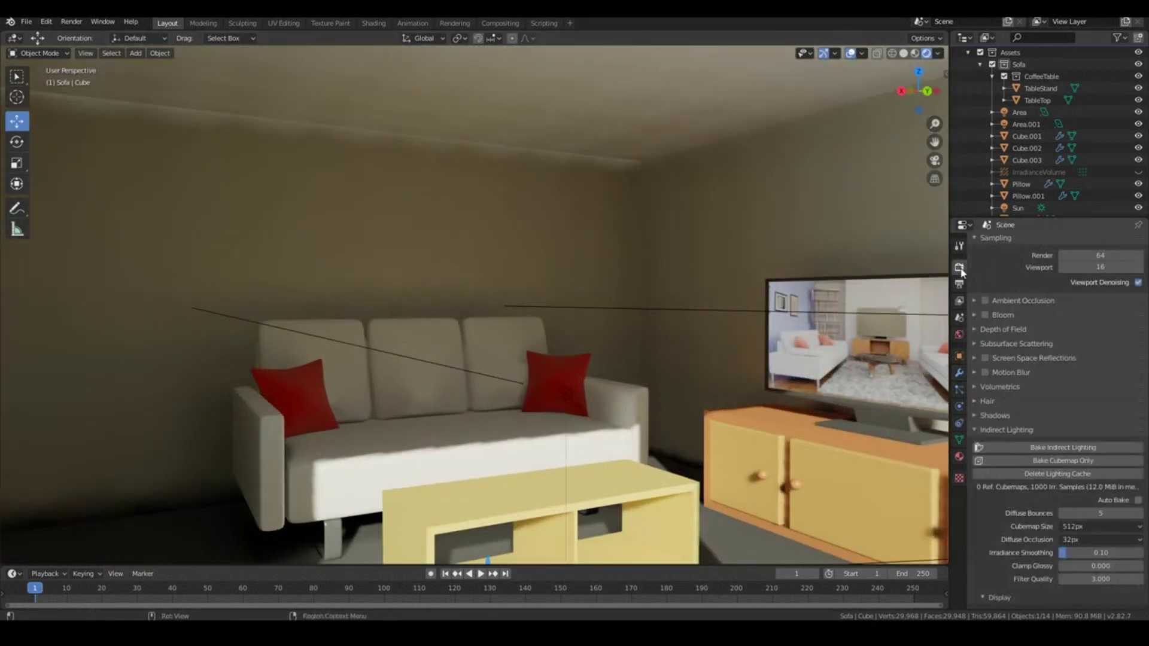
click(985, 301)
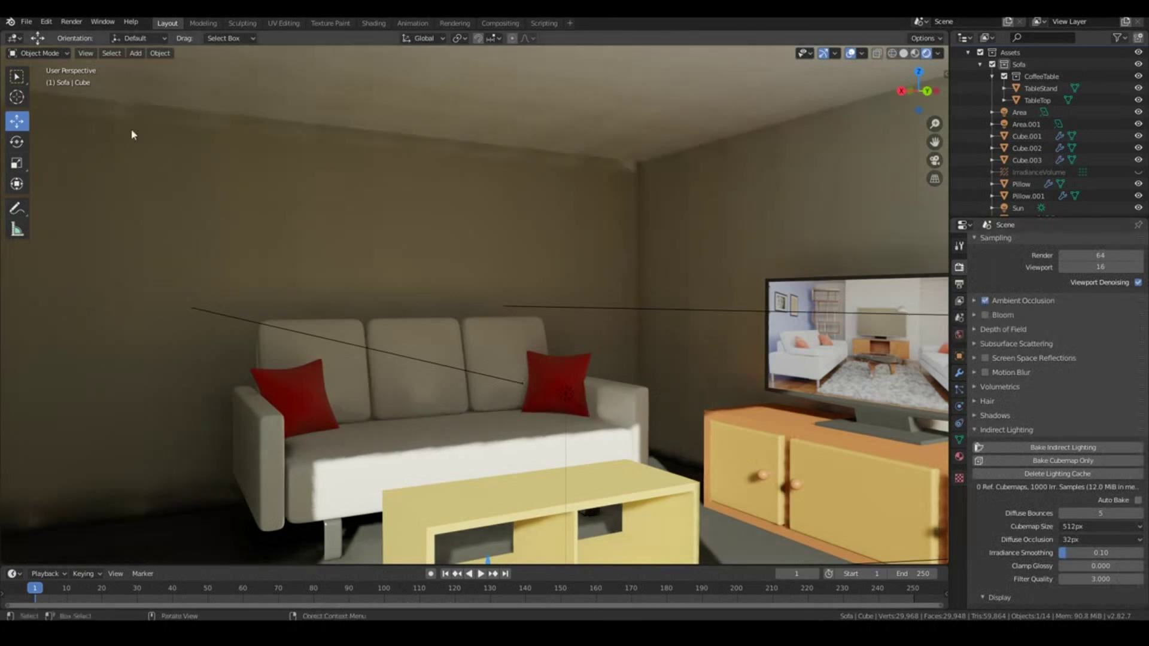
click(976, 301)
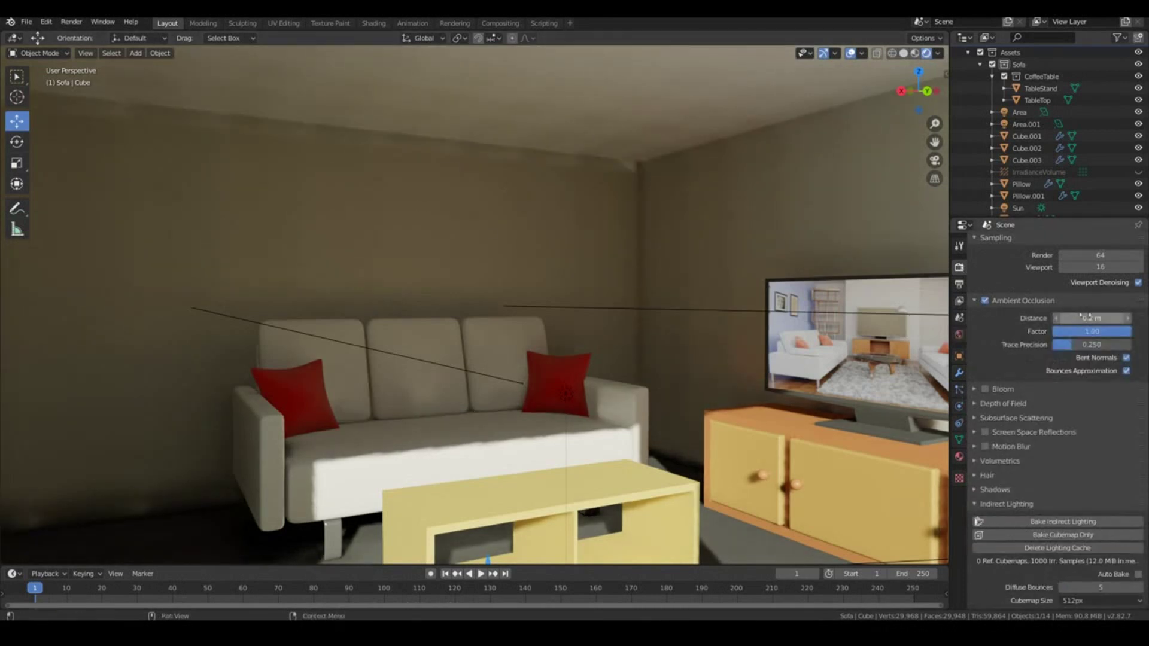
drag(1087, 318, 1104, 317)
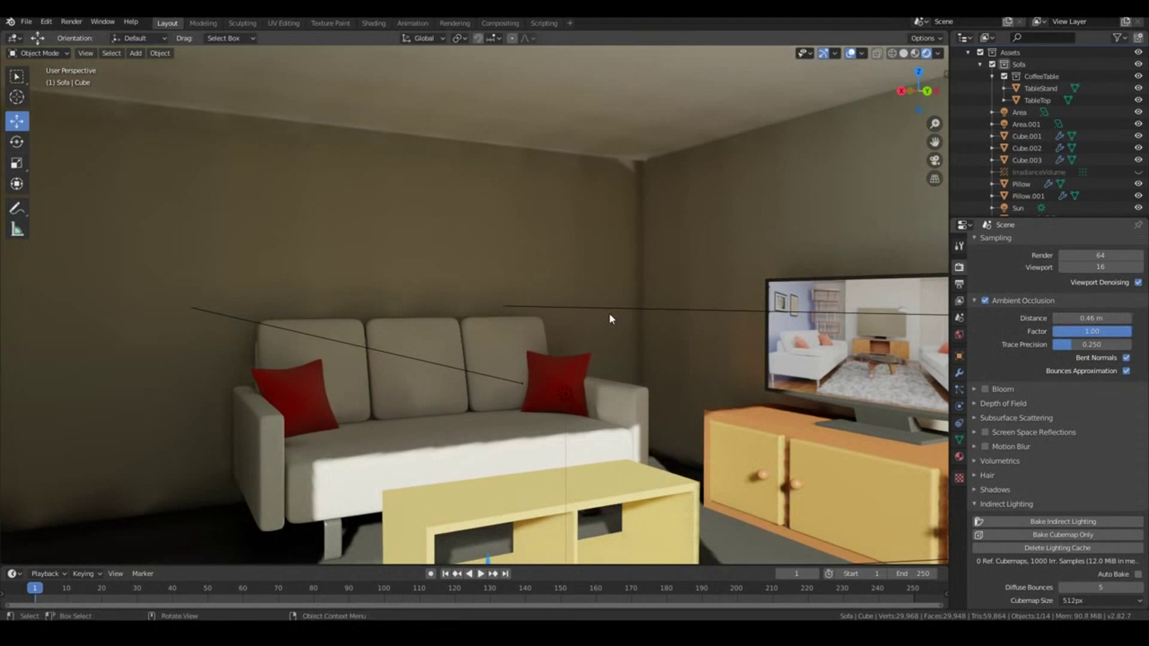
scroll(609, 314, down, 3)
middle_drag(609, 314, 609, 314)
key(KP_0)
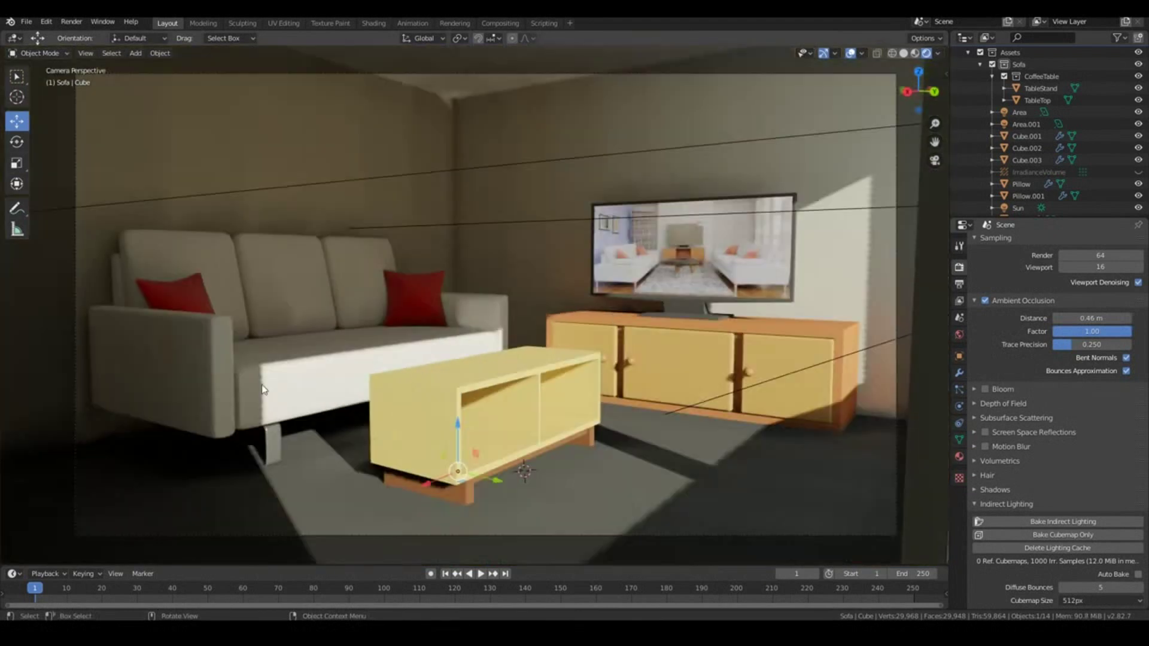
- Enable bloom with a threshold of 0.576, comparing the scene with and without it
shift+middle_drag(261, 384, 290, 407)
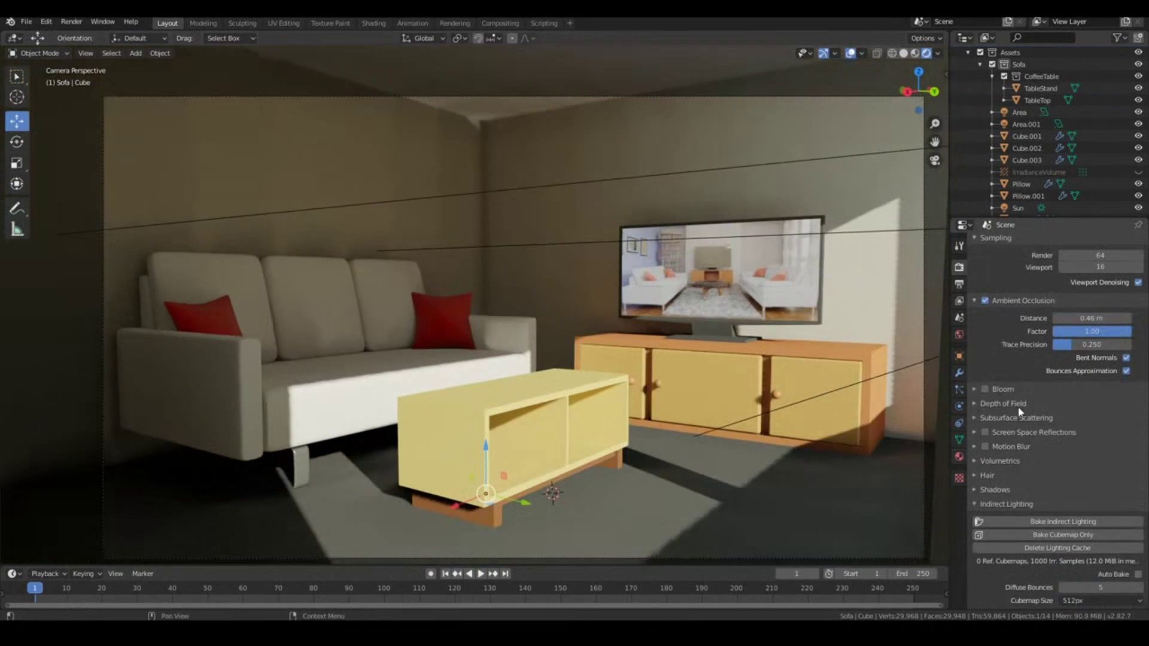
click(987, 388)
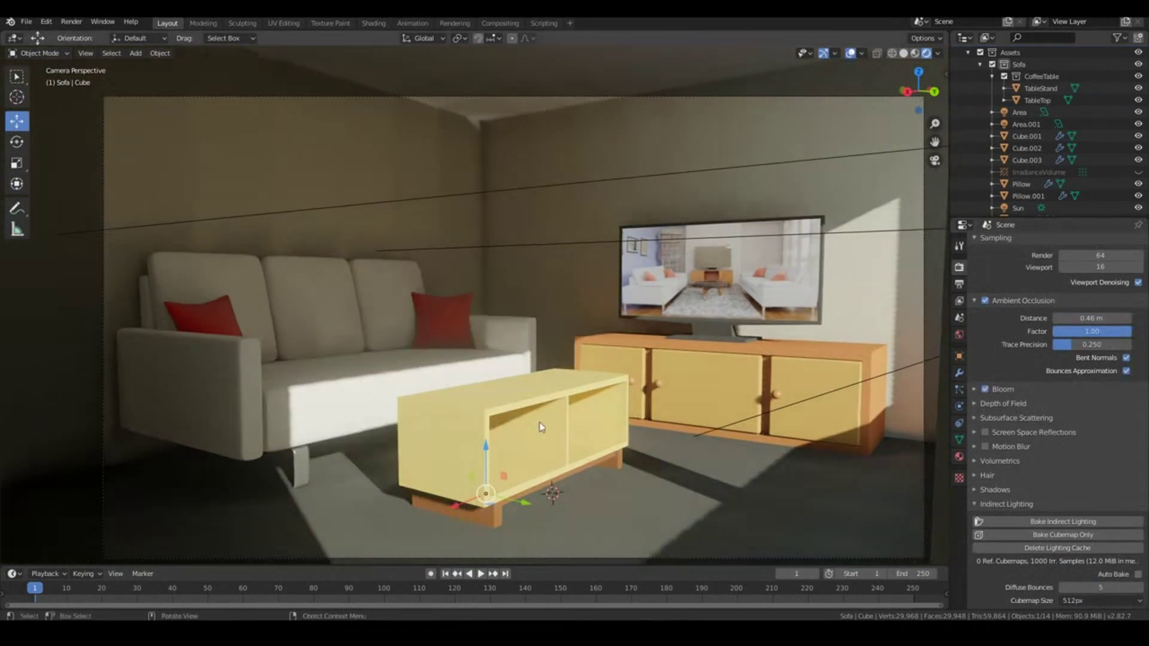
click(976, 390)
mouse_move(1092, 406)
mouse_down()
mouse_move(1059, 406)
mouse_move(1107, 406)
mouse_up()
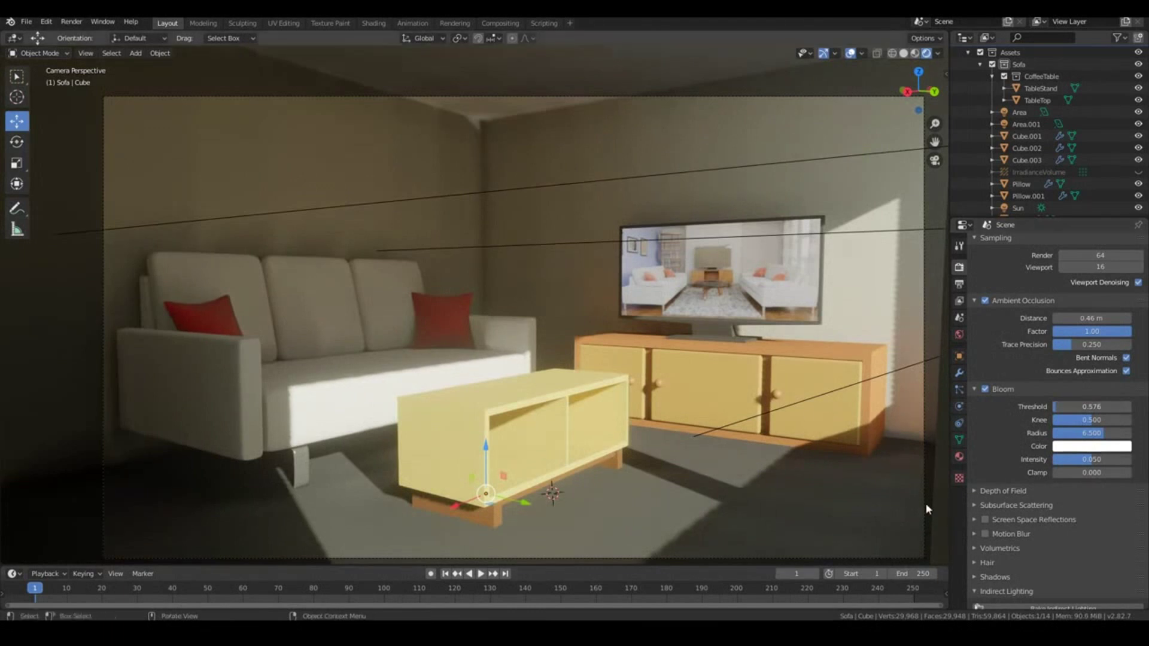
click(984, 389)
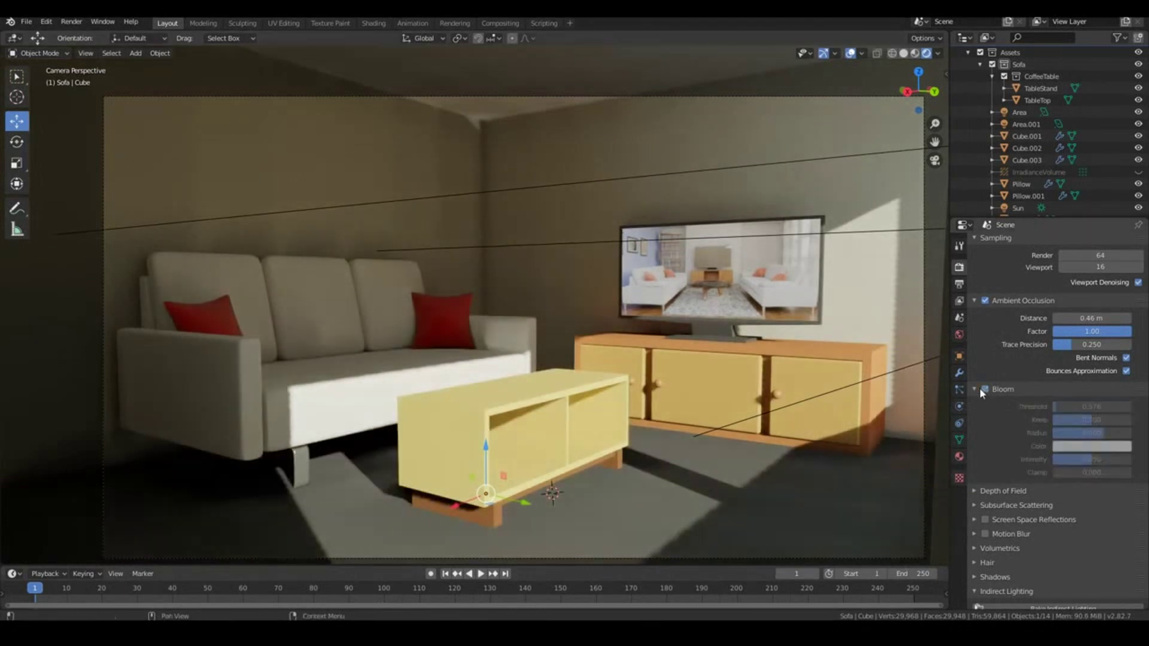
click(984, 389)
click(974, 388)
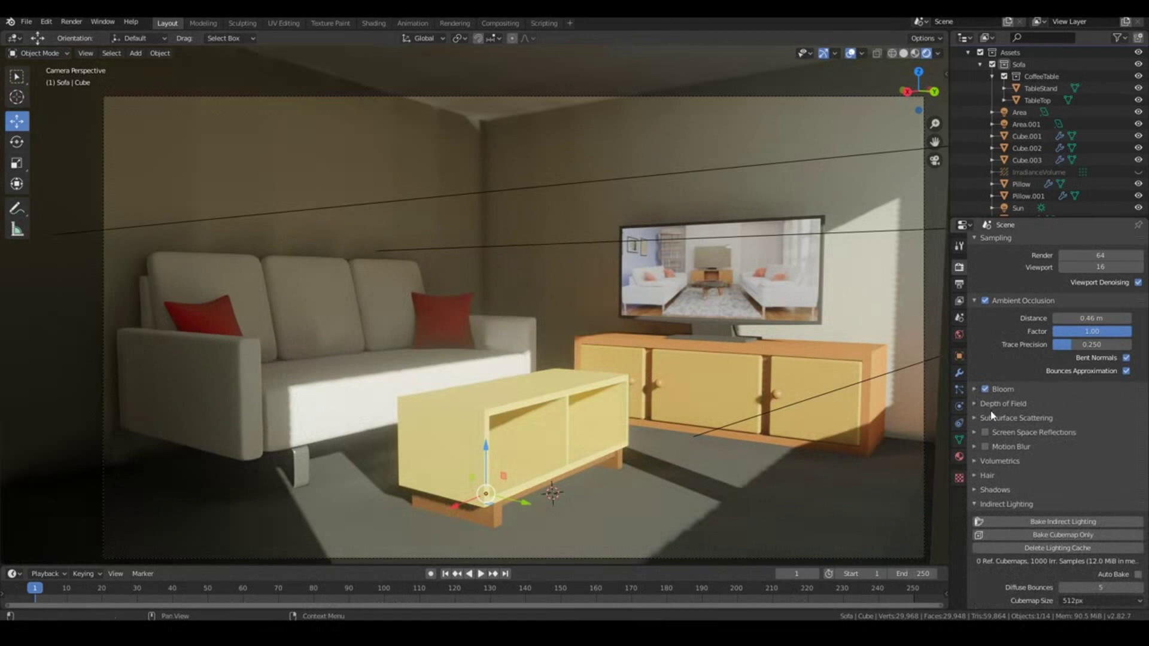
click(992, 405)
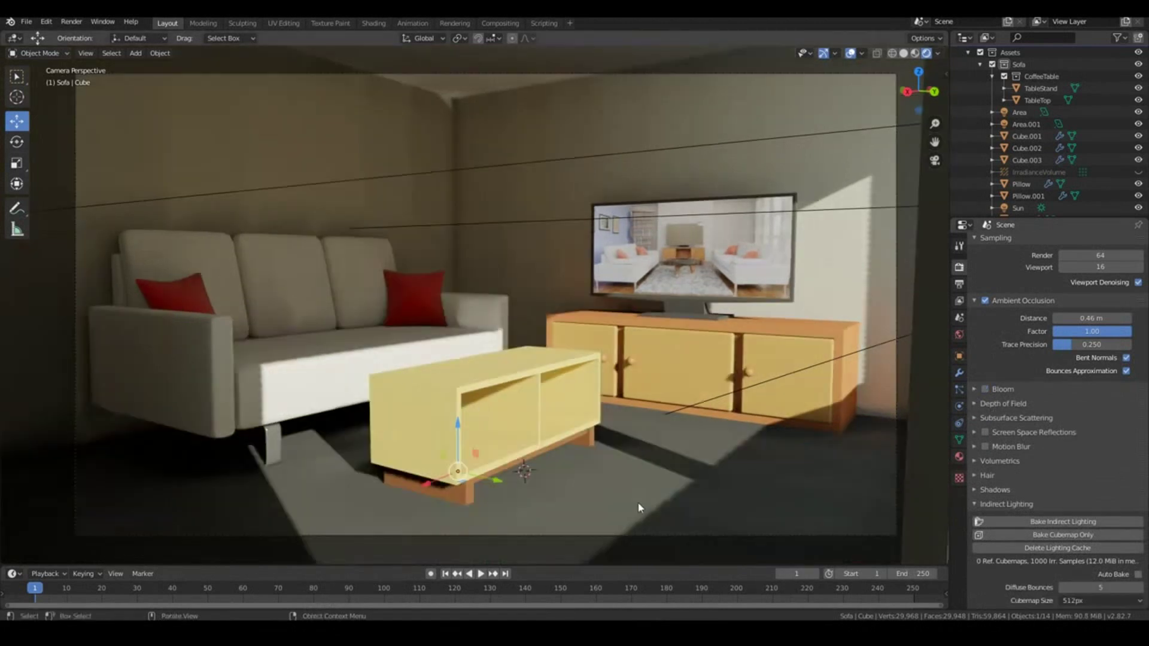
- Lower the roughness of the room's Floor material to make the floor glossy
scroll(637, 507, down, 3)
middle_drag(538, 489, 488, 509)
scroll(492, 537, up, 3)
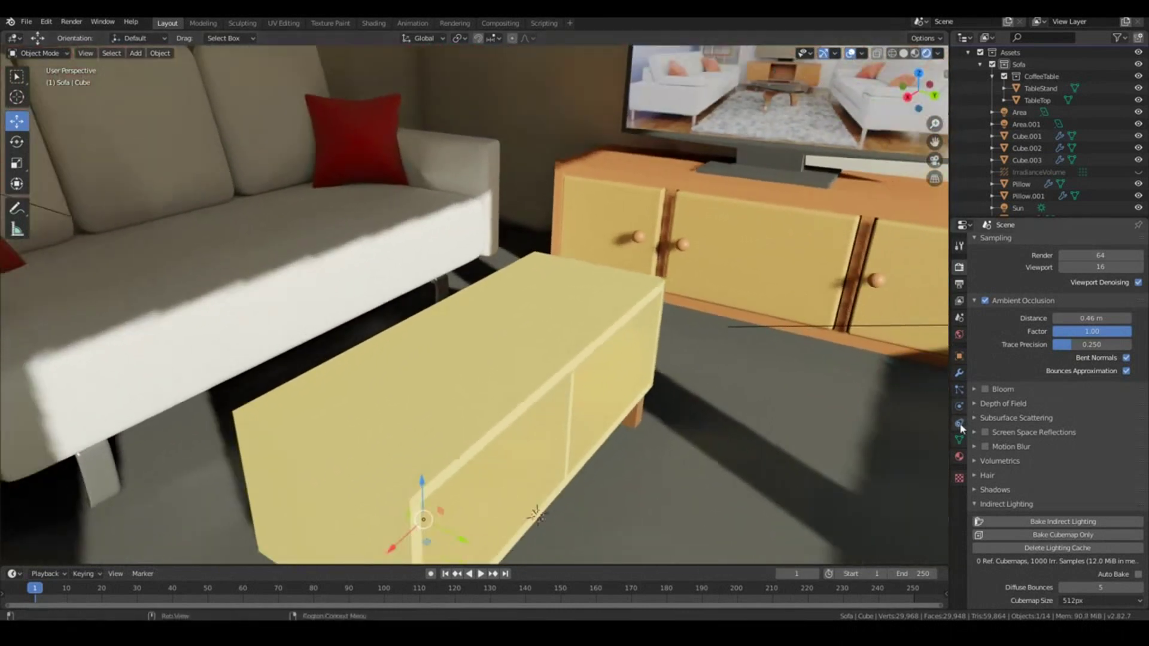
click(959, 457)
scroll(1034, 452, up, 19)
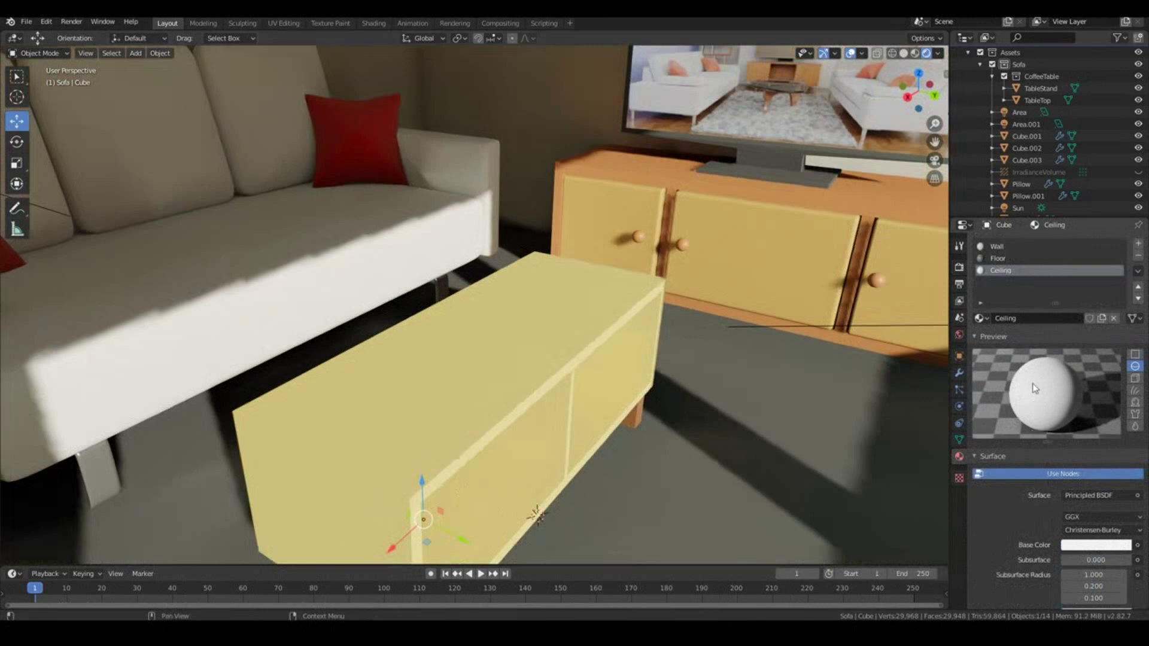
click(994, 259)
scroll(1085, 555, down, 6)
drag(1091, 507, 1065, 507)
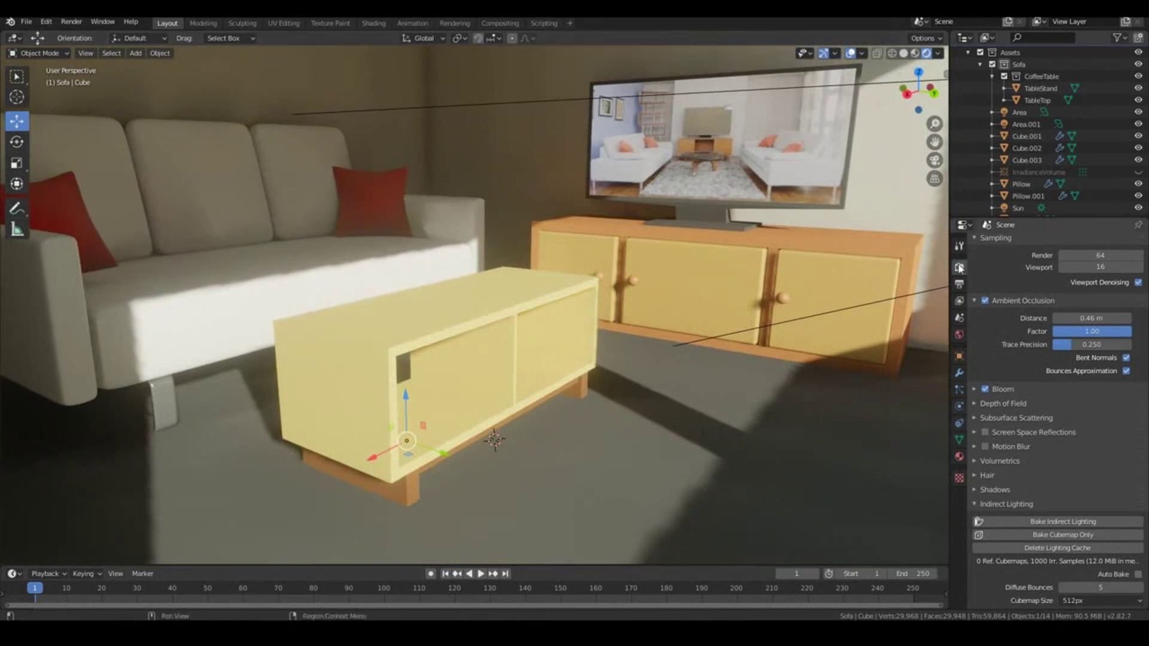
- Enable screen space reflections for the scene and return to the camera view
click(985, 432)
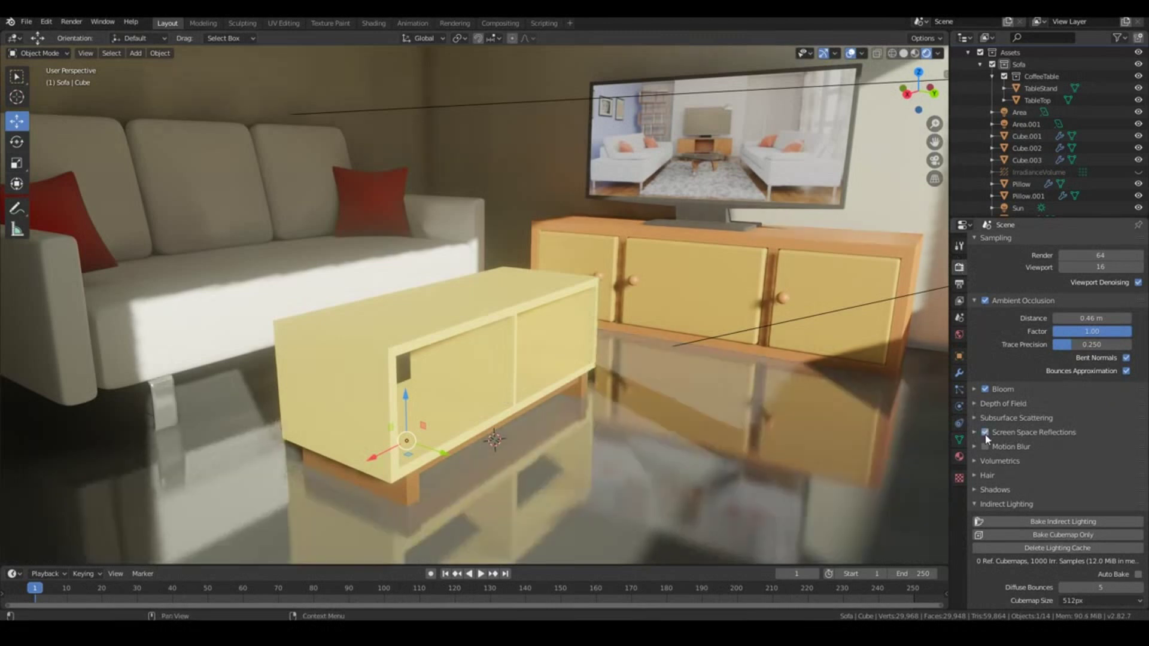
key(KP_0)
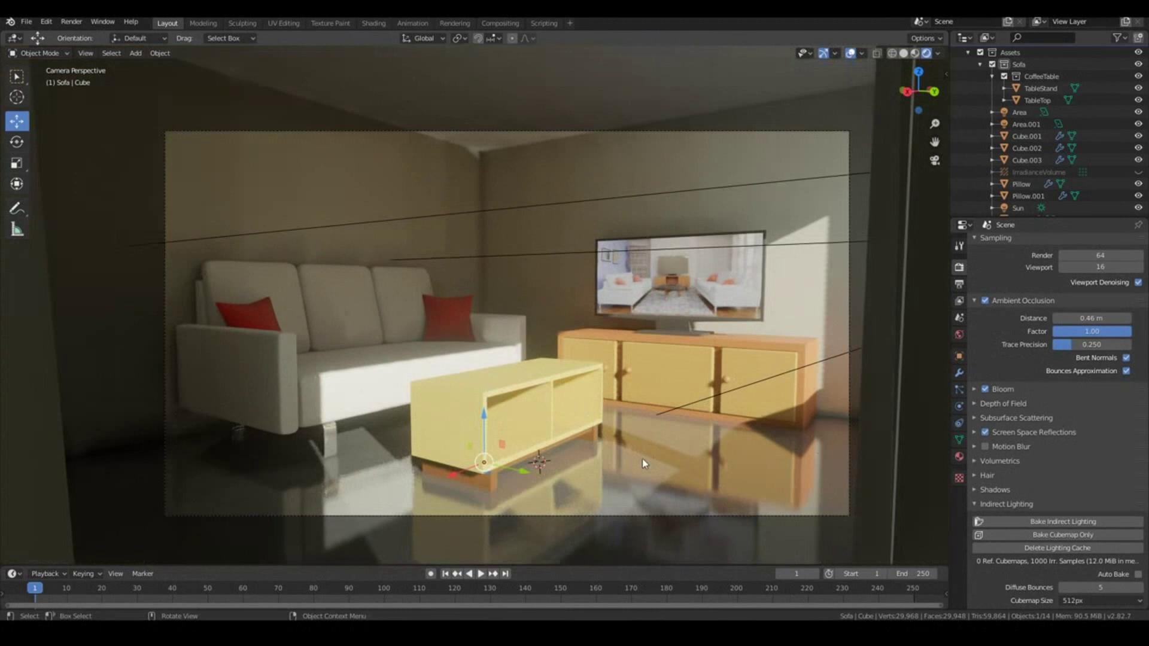
click(974, 432)
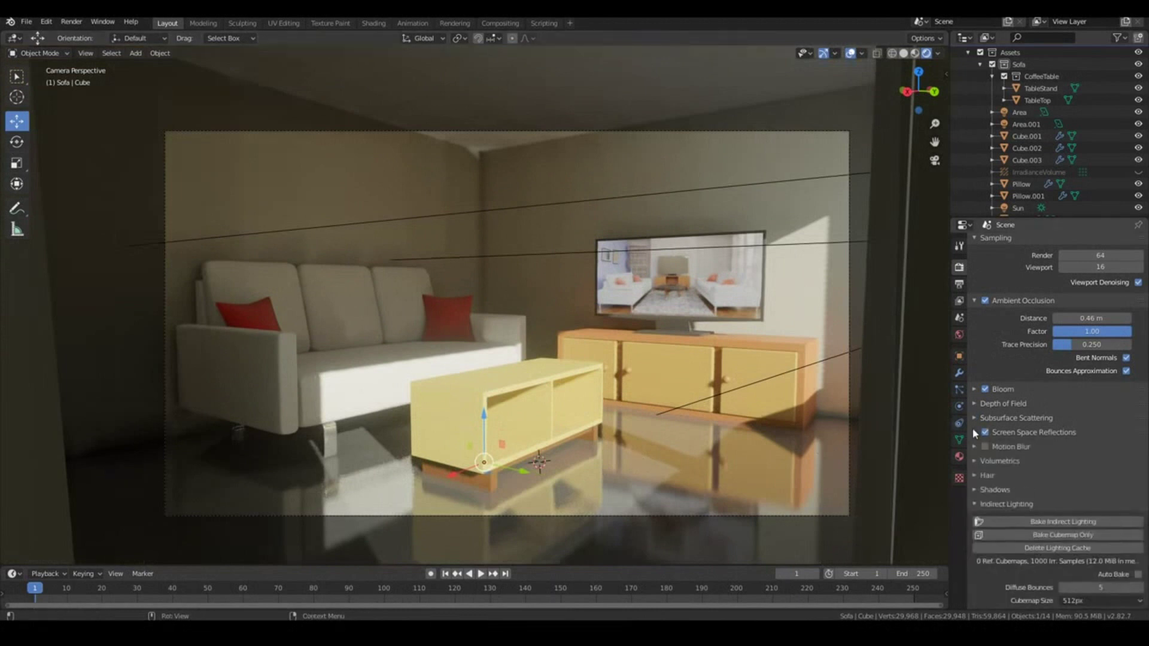
- Set both the blend mode and the shadow mode of the Floor material to Alpha Hashed
click(959, 456)
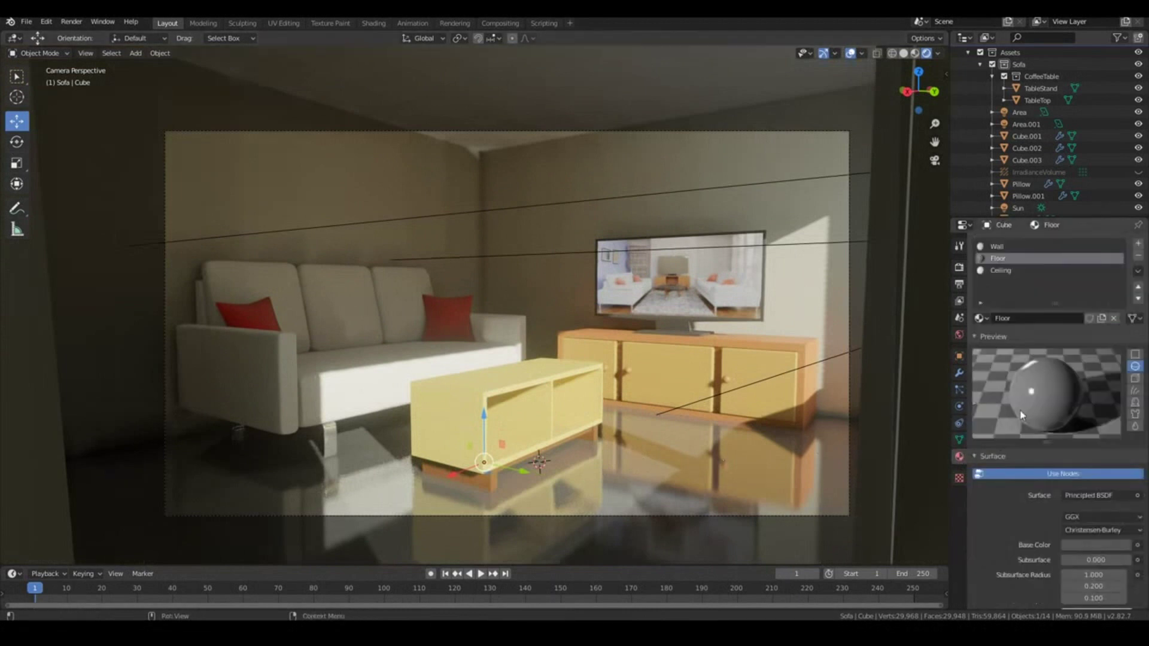
scroll(1022, 412, down, 15)
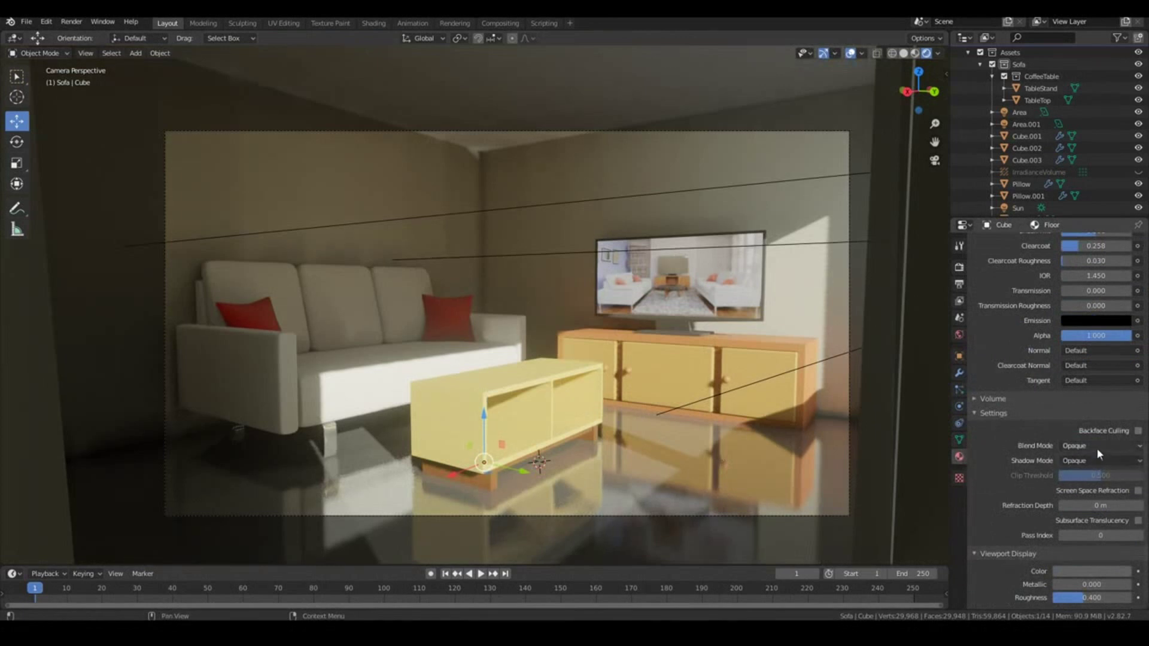
click(1098, 448)
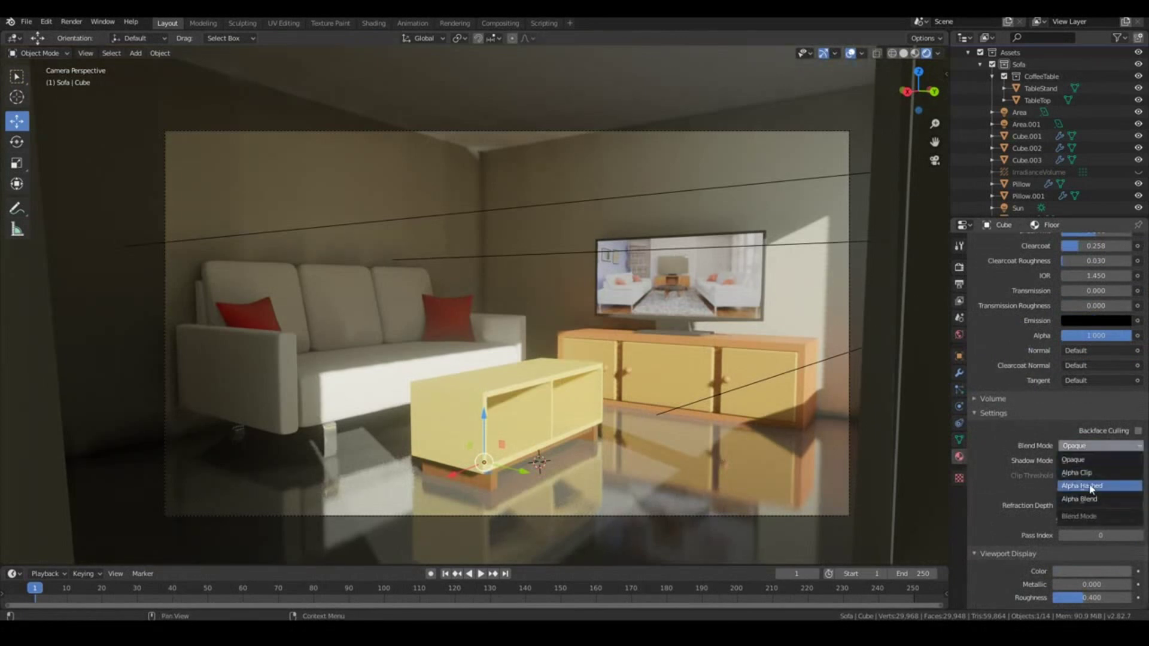
click(1090, 486)
click(1086, 462)
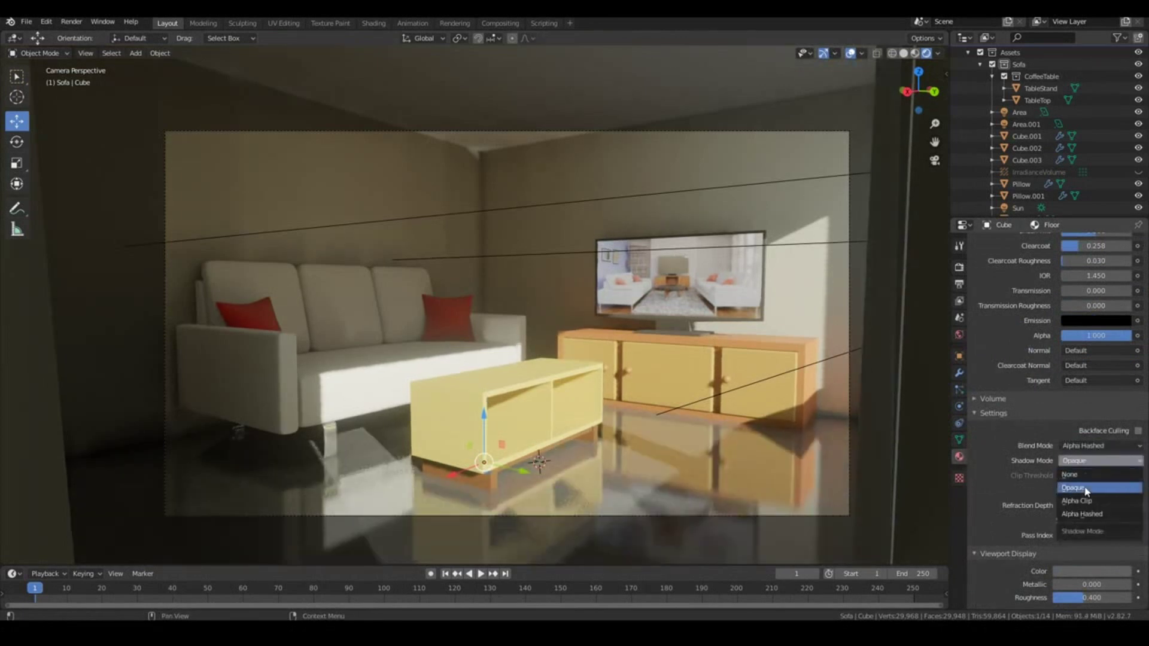
click(1088, 511)
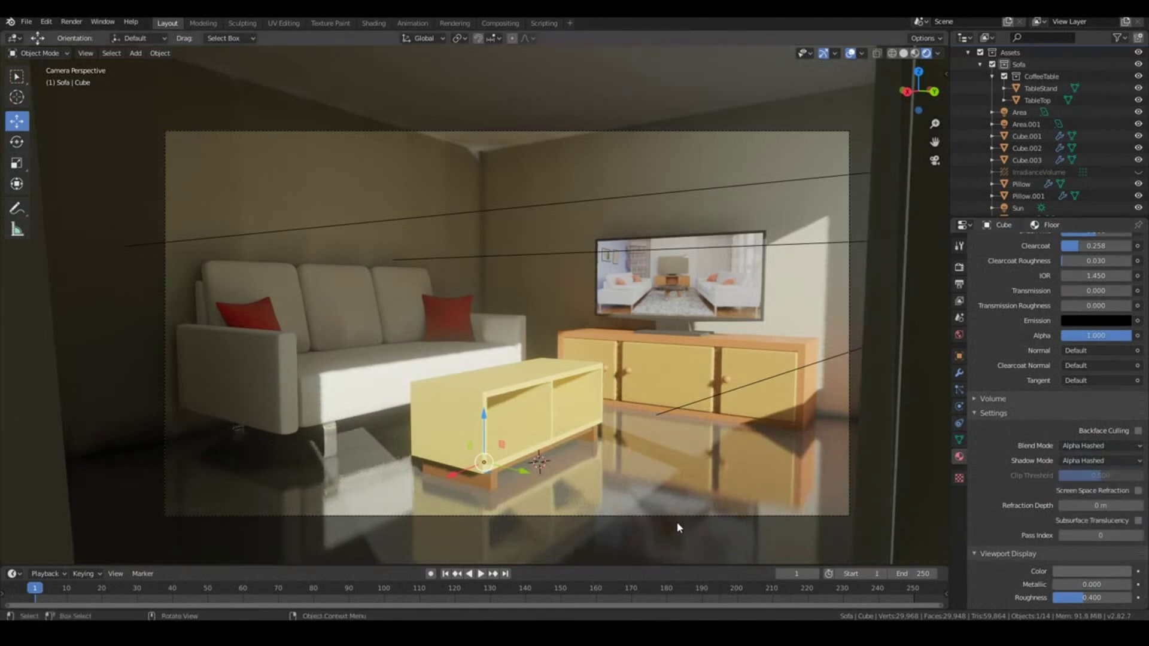
- Raise the Floor material's roughness to about 0.292 and set its specular to 0.4
scroll(631, 487, up, 2)
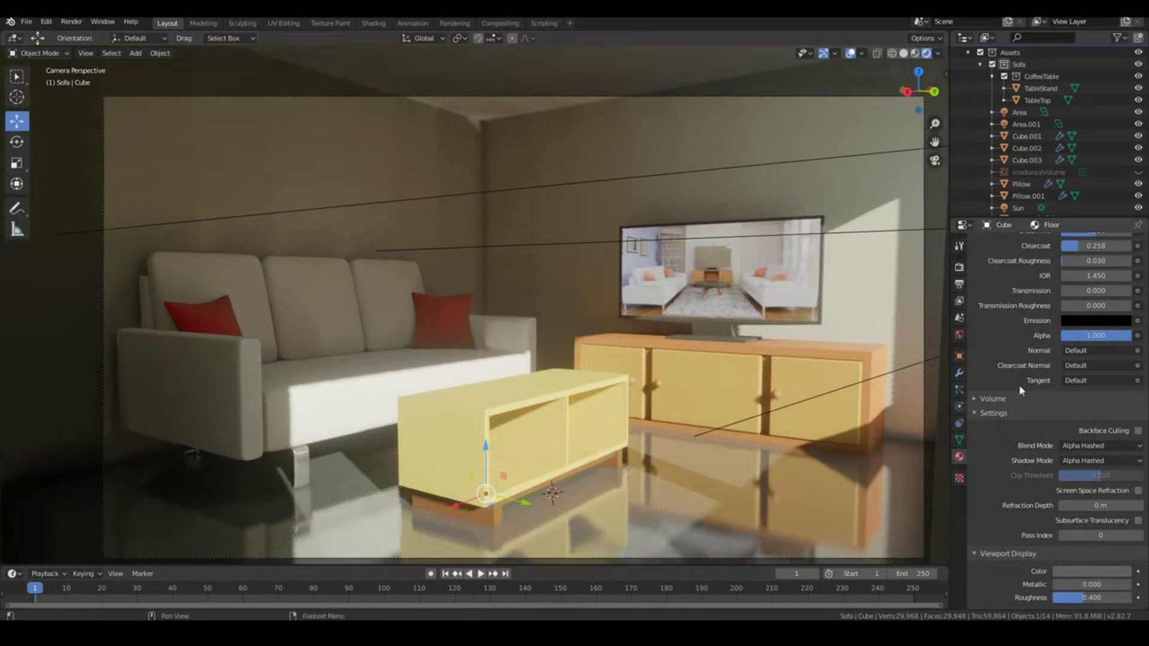
scroll(1065, 419, up, 10)
drag(1092, 458, 1113, 458)
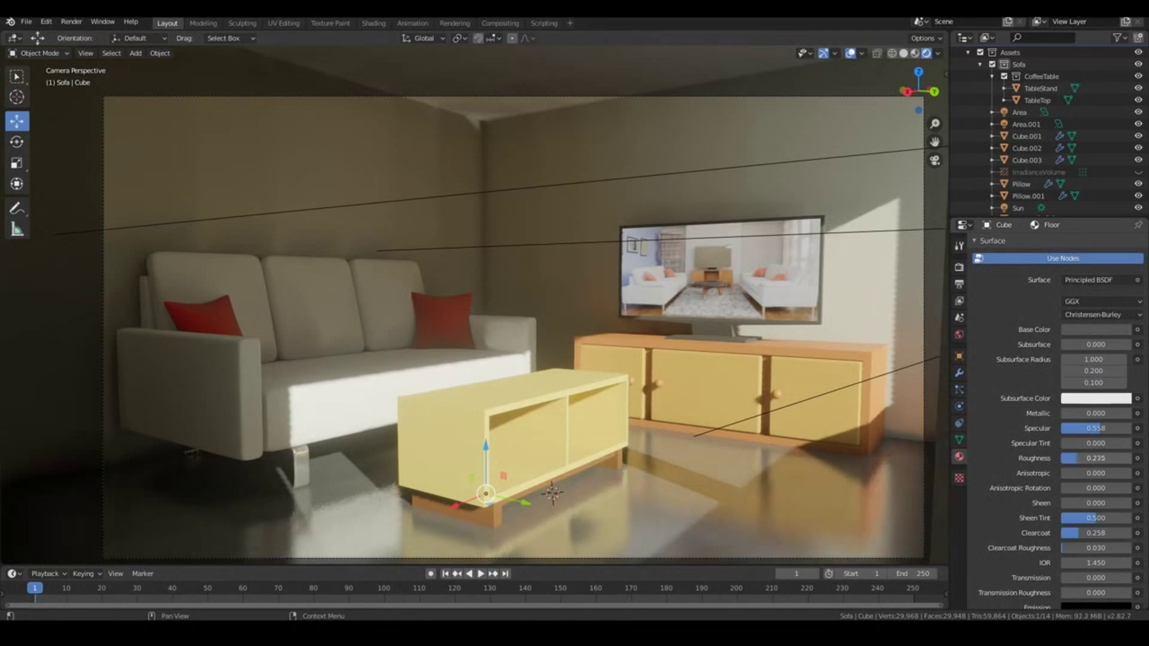
scroll(1095, 411, up, 2)
drag(1097, 476, 1090, 476)
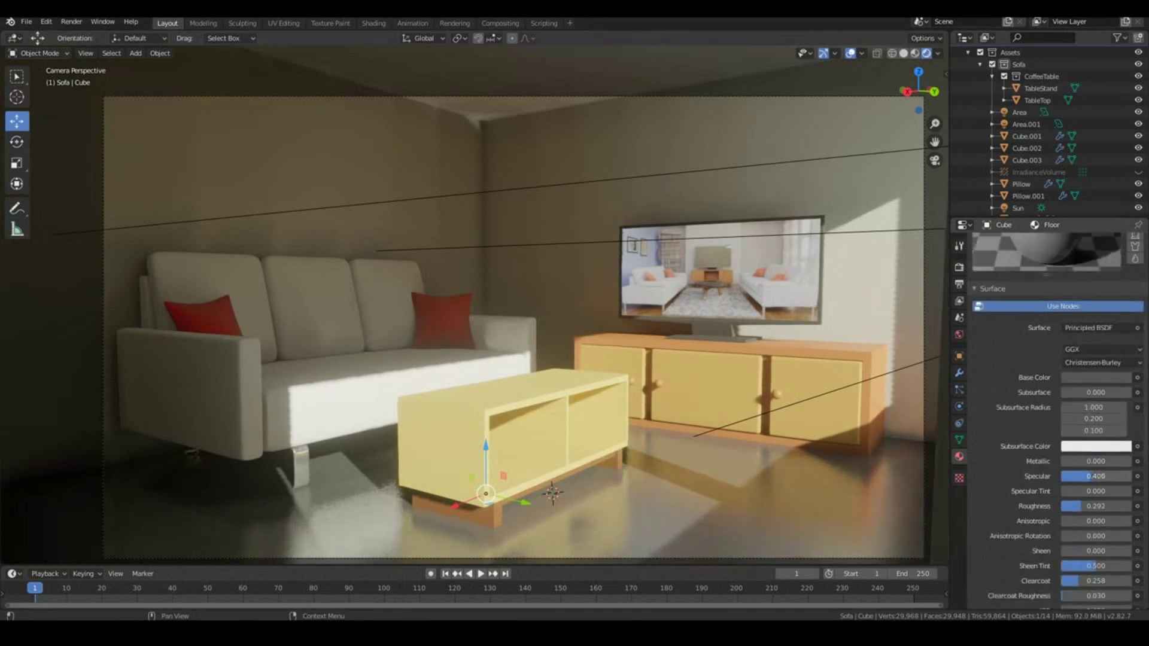
scroll(1107, 383, up, 5)
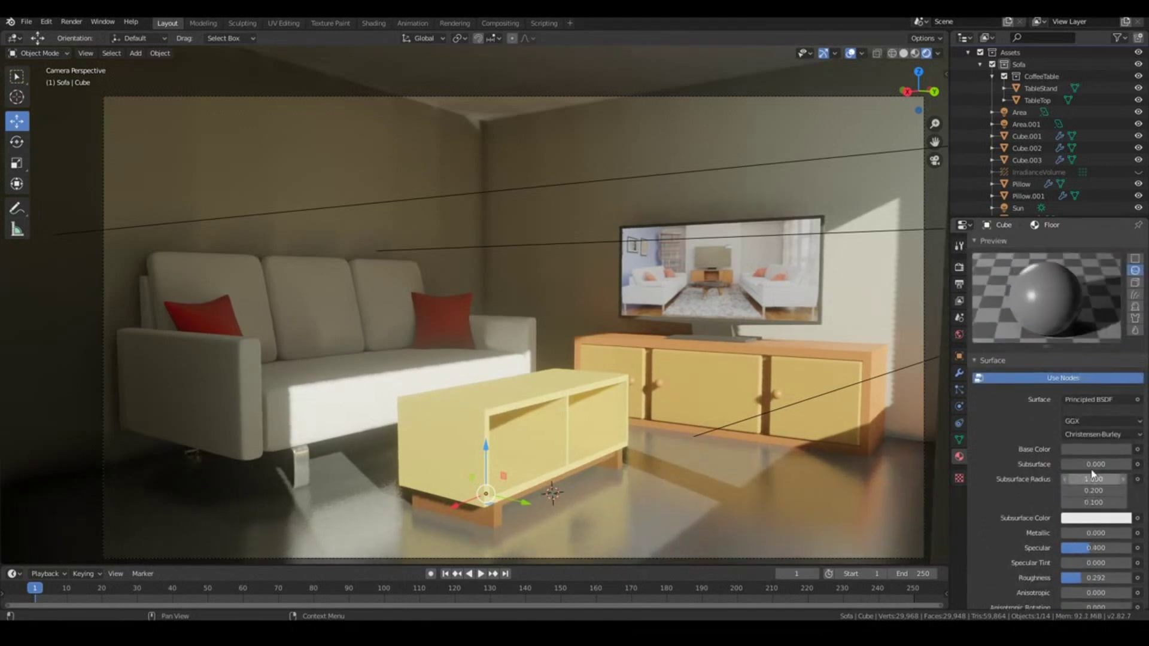
- Lighten the Floor material's base color to a light gray with a roughness of 0.2, and save the file
scroll(1114, 350, up, 2)
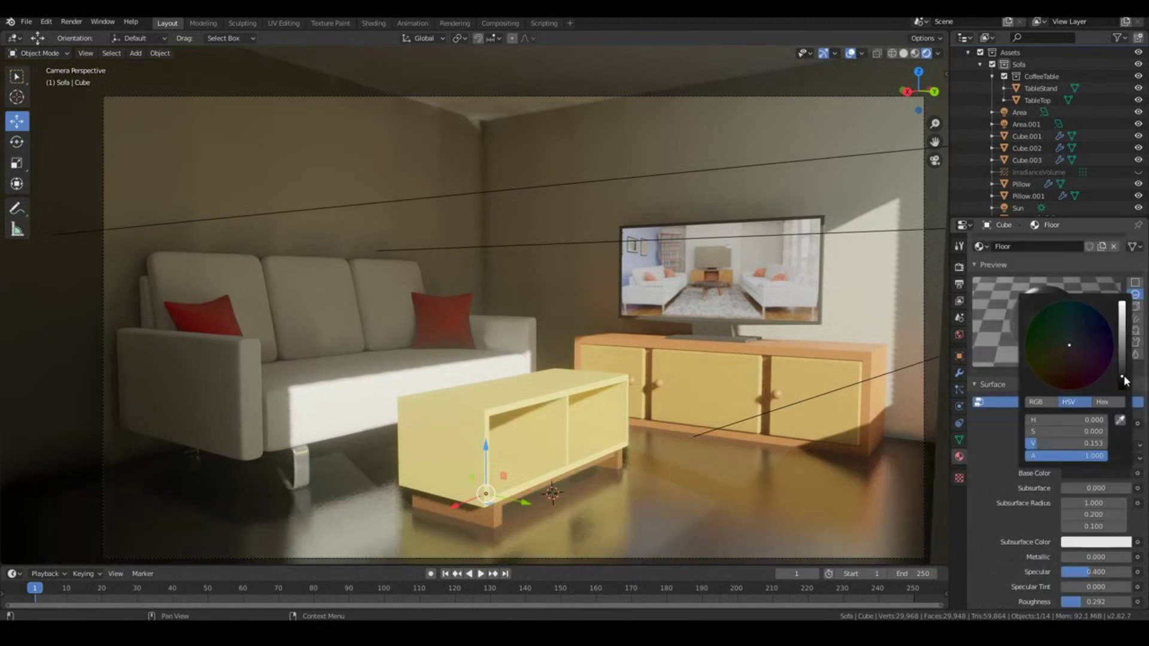
drag(1124, 380, 1123, 333)
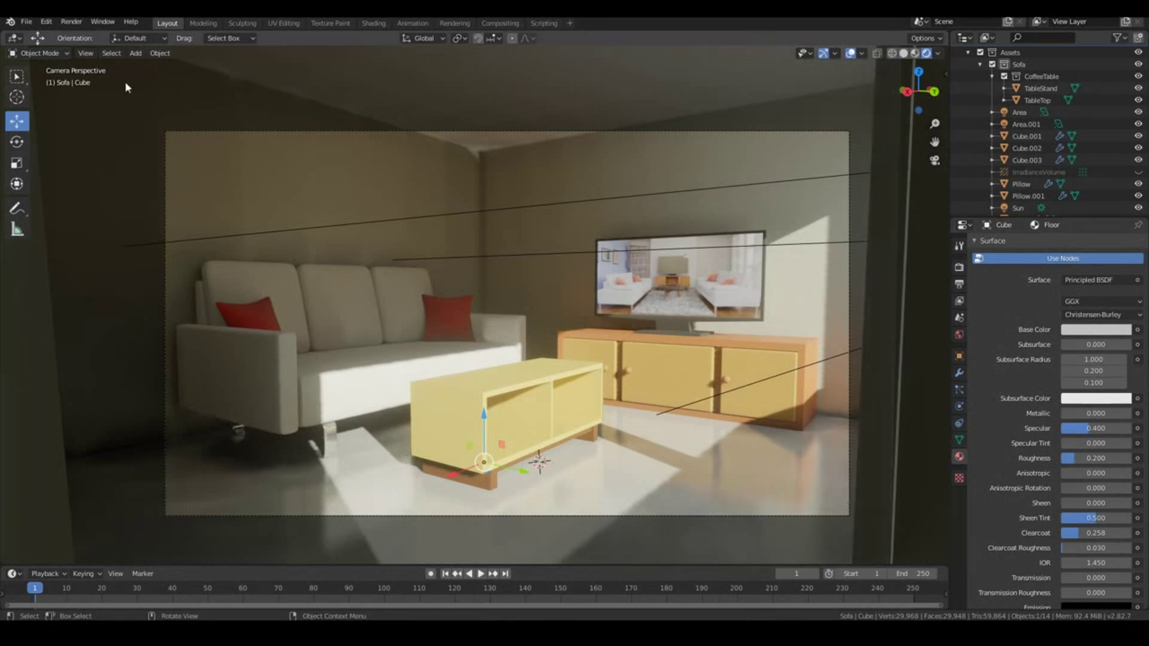
click(26, 22)
click(41, 100)
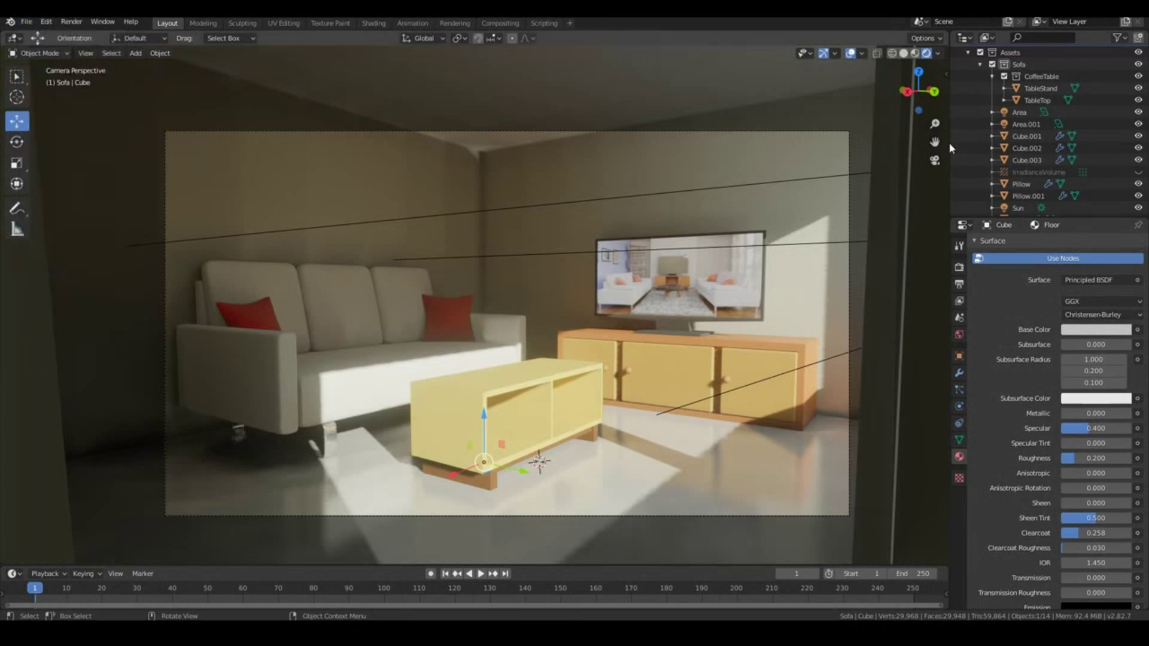